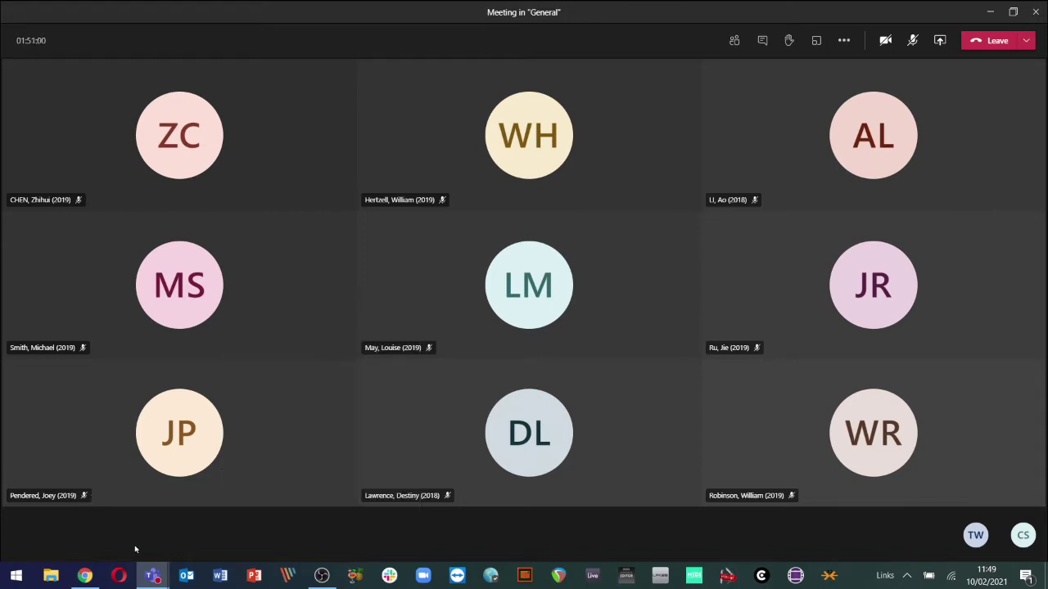
- Switch to Chrome and close the Watch2Gether tab
click(85, 575)
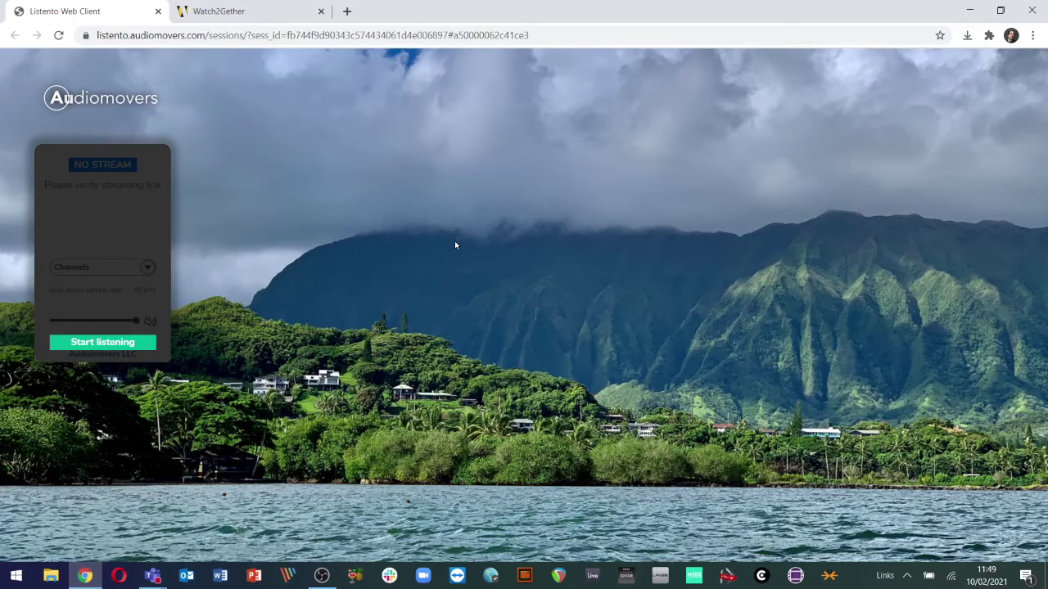
click(321, 12)
click(991, 20)
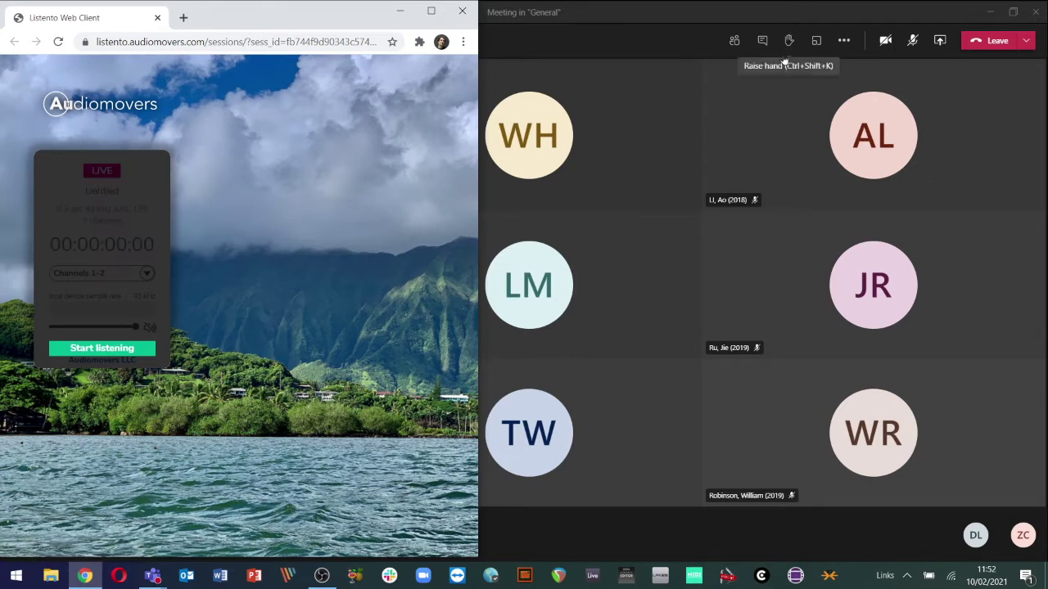
- Start listening to the Listento stream linked as "body" in the meeting chat, and return to the Teams meeting
click(762, 40)
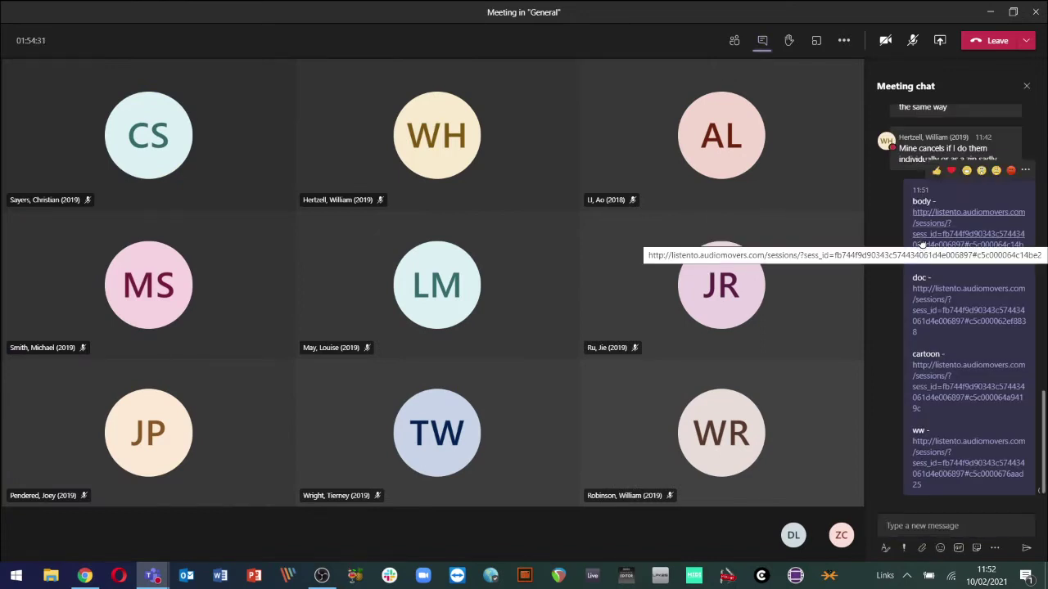
click(922, 245)
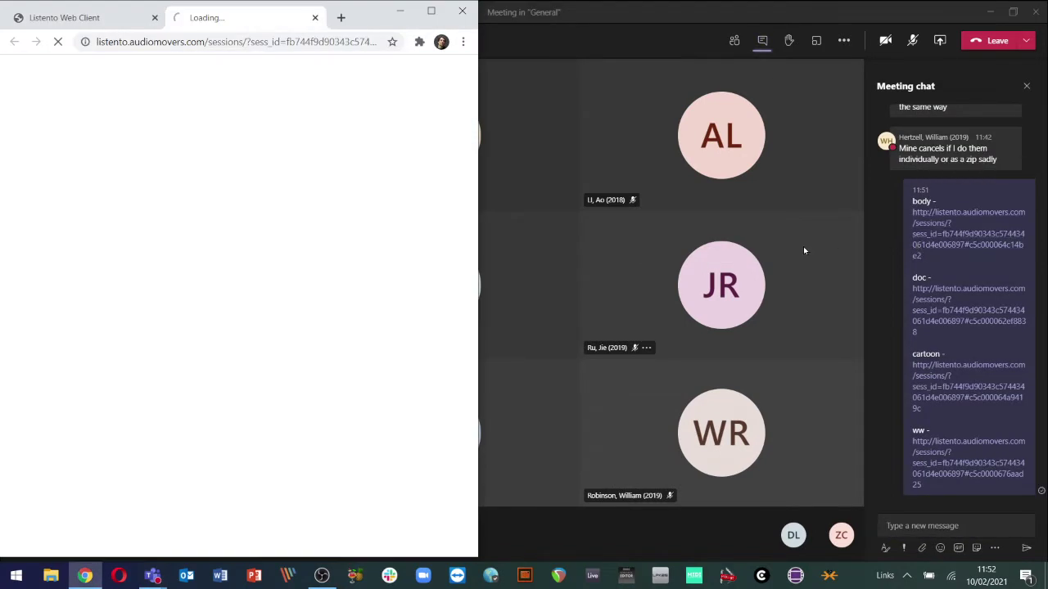
click(131, 348)
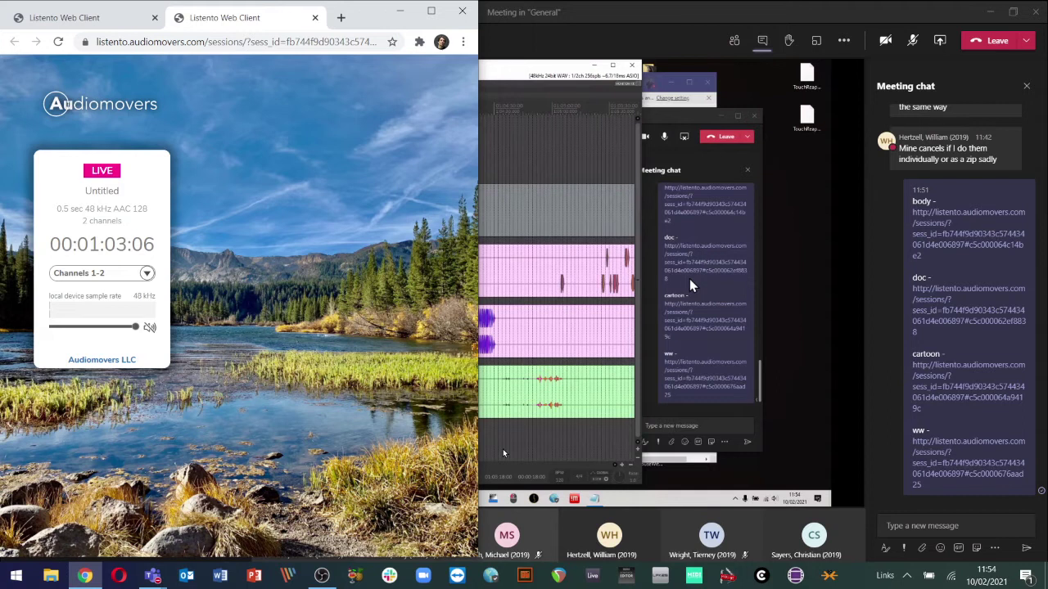
key(alt+Tab)
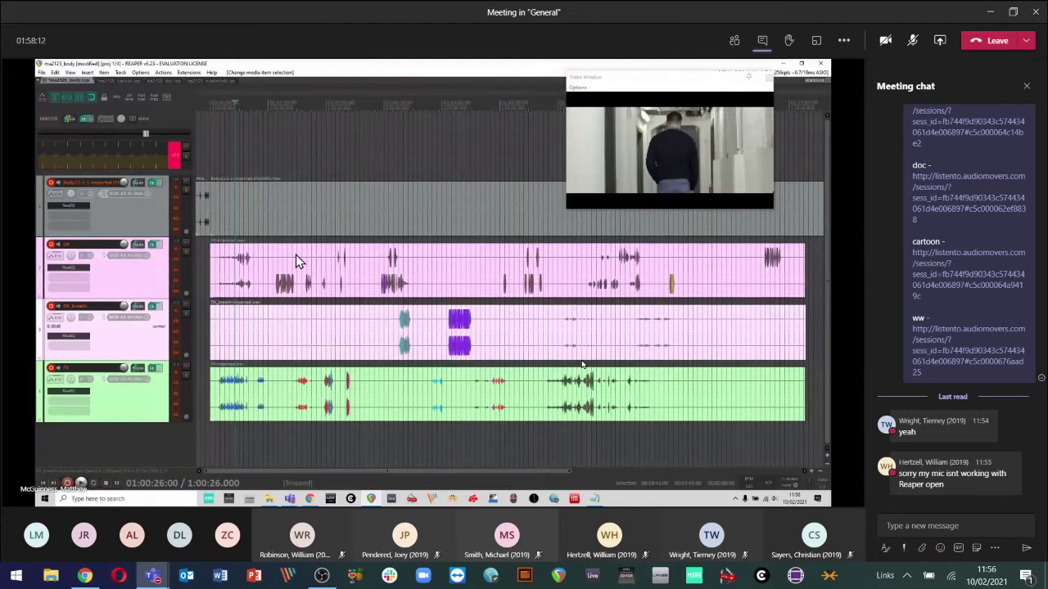
- Add a new track below "outside dx" in the shared REAPER project and name it "female"
scroll(266, 284, down, 4)
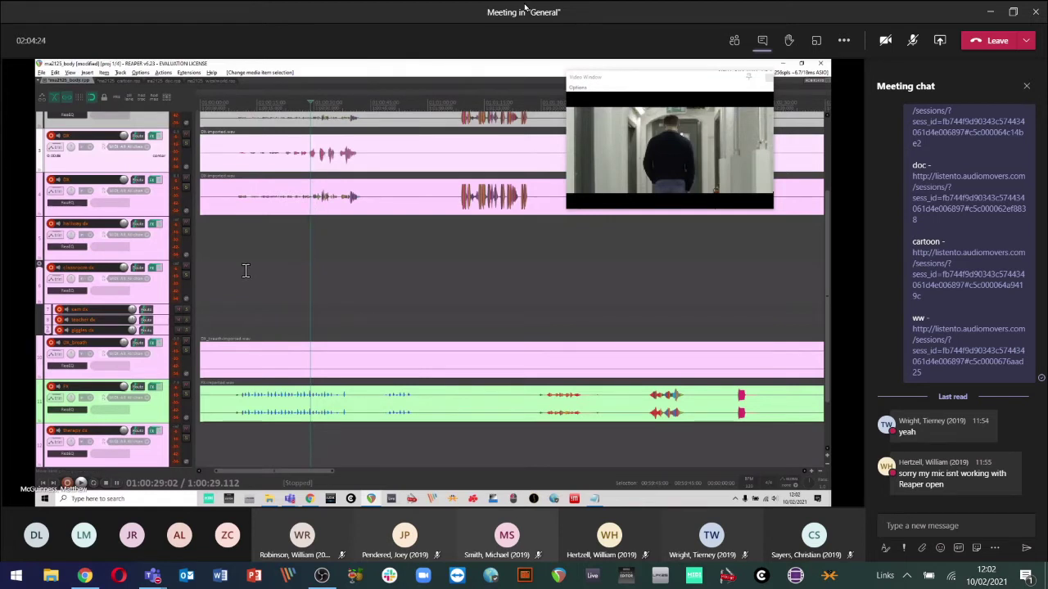
scroll(175, 257, down, 4)
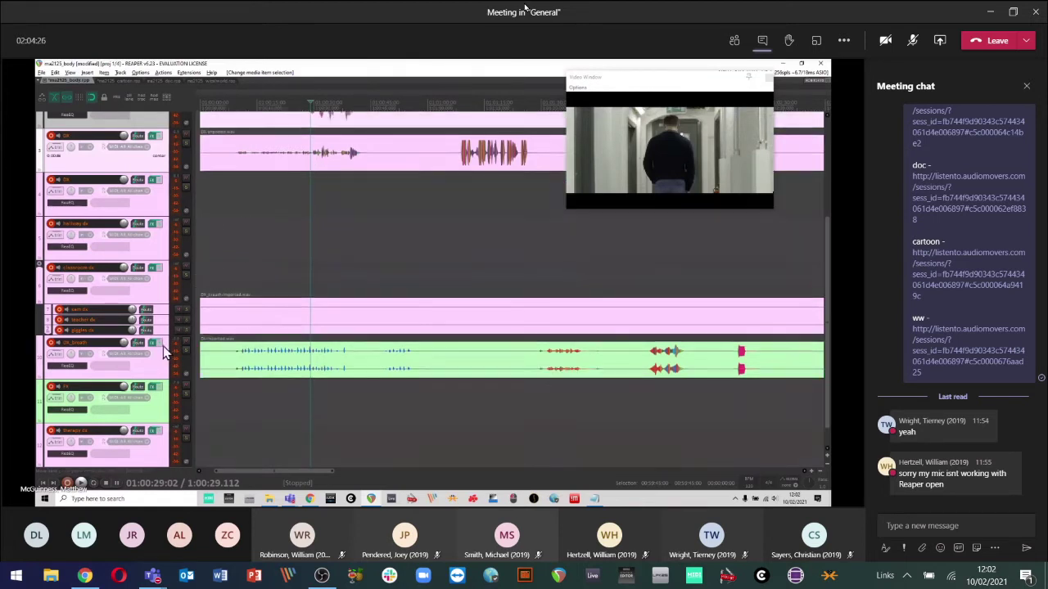
click(164, 431)
double_click(92, 431)
text(freal)
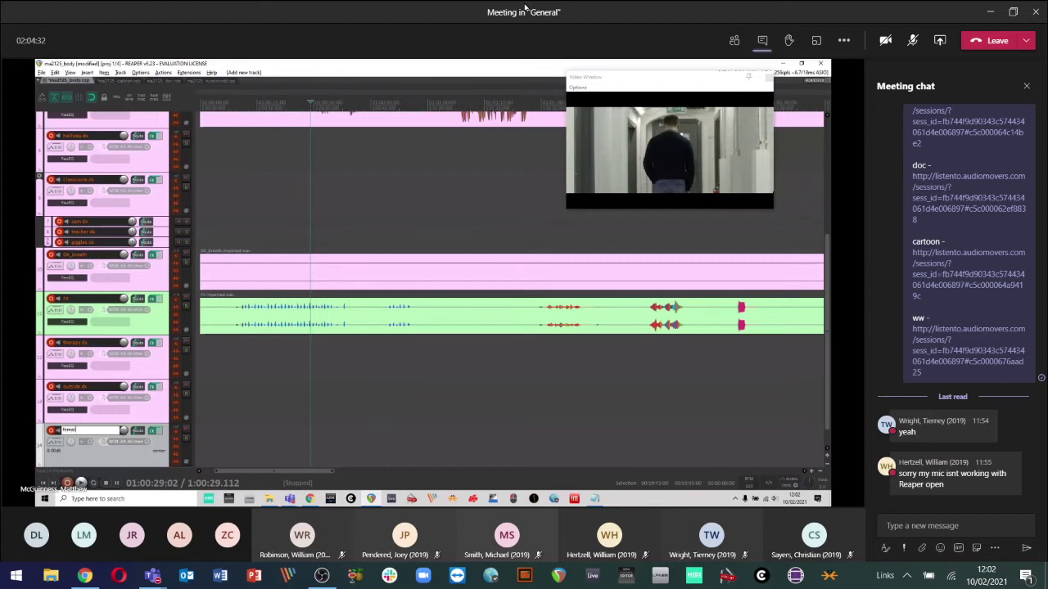
text(e)
key(Return)
scroll(97, 446, down, 1)
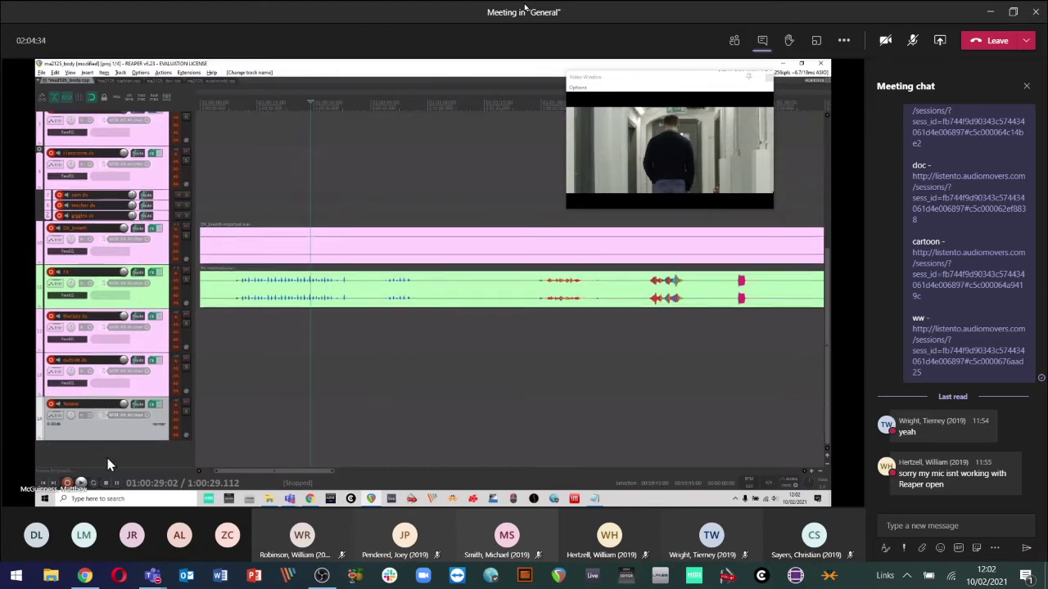
- Add another track below the "female" track and name it "male dx"
double_click(108, 464)
text(male dx)
key(Return)
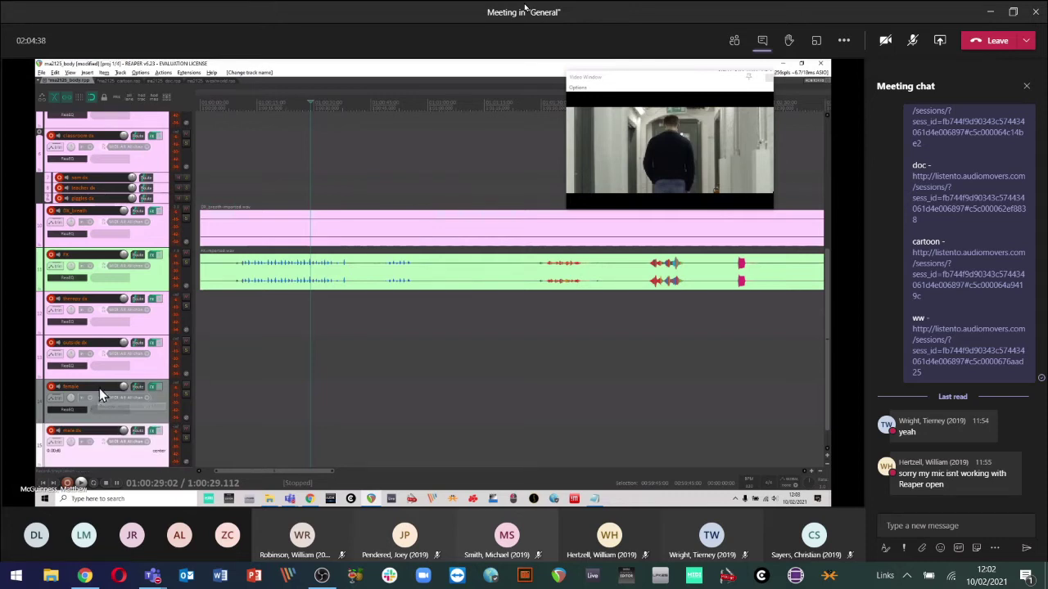
- Rename the "female" track as "female dx"
double_click(99, 388)
text(dx)
key(Return)
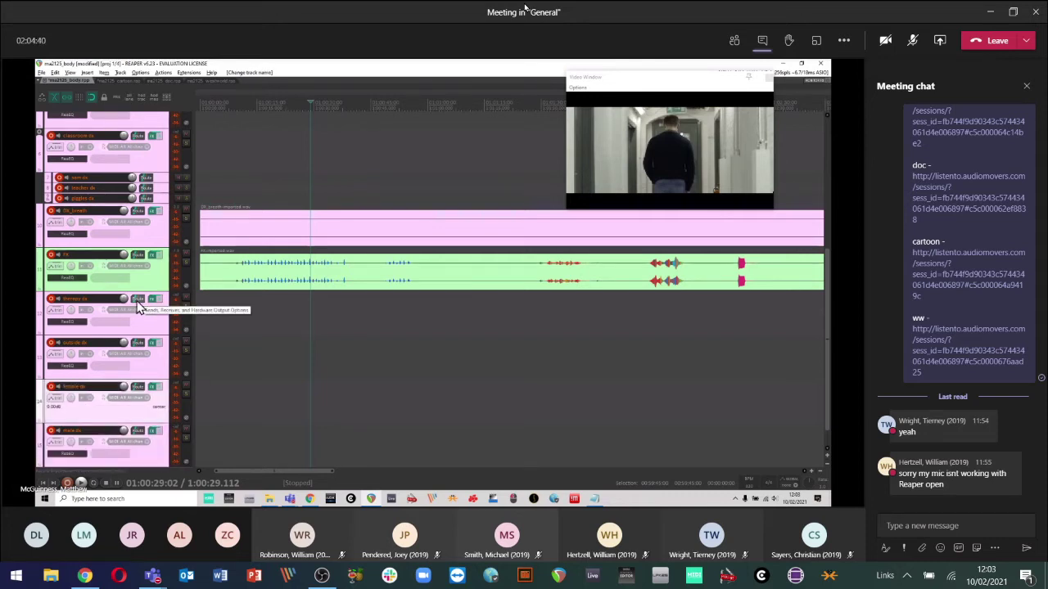
- Move the first clip from the upper DX track to the first track inside the "classroom dx" folder, keeping its timing
scroll(172, 395, down, 1)
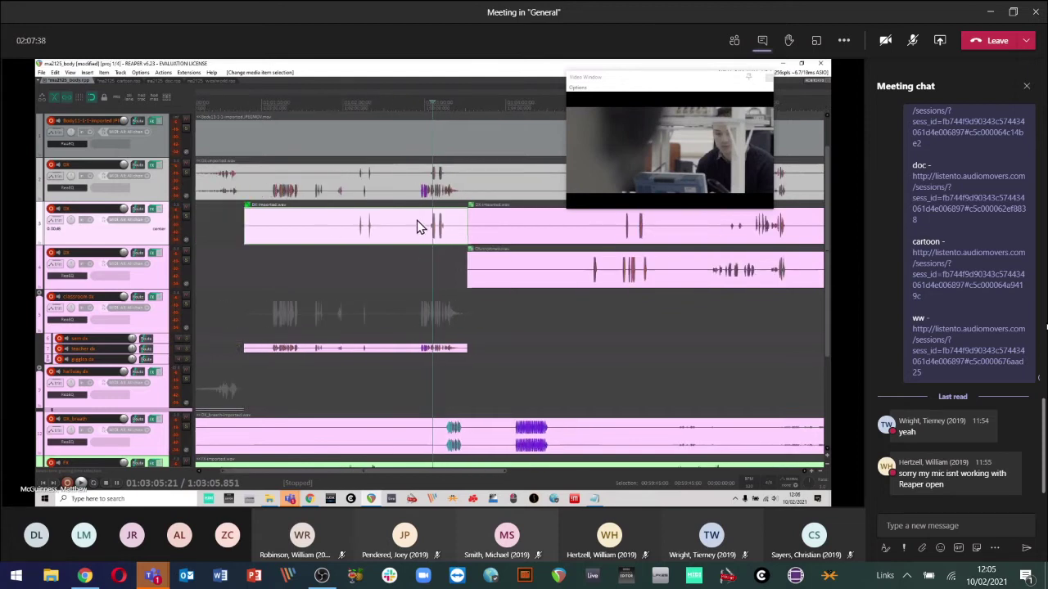
drag(414, 216, 382, 344)
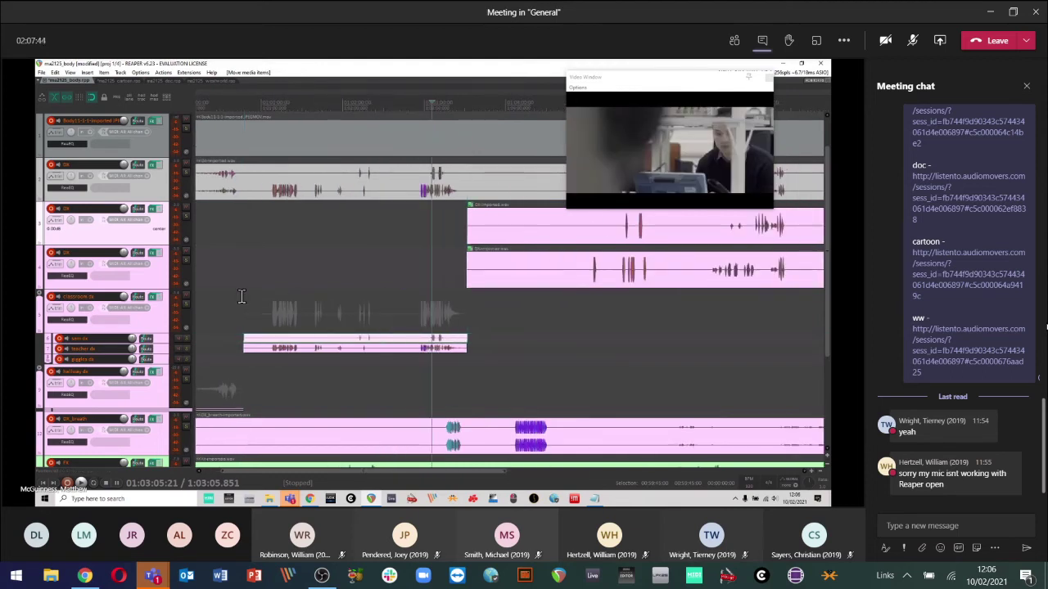
scroll(240, 297, up, 2)
click(164, 325)
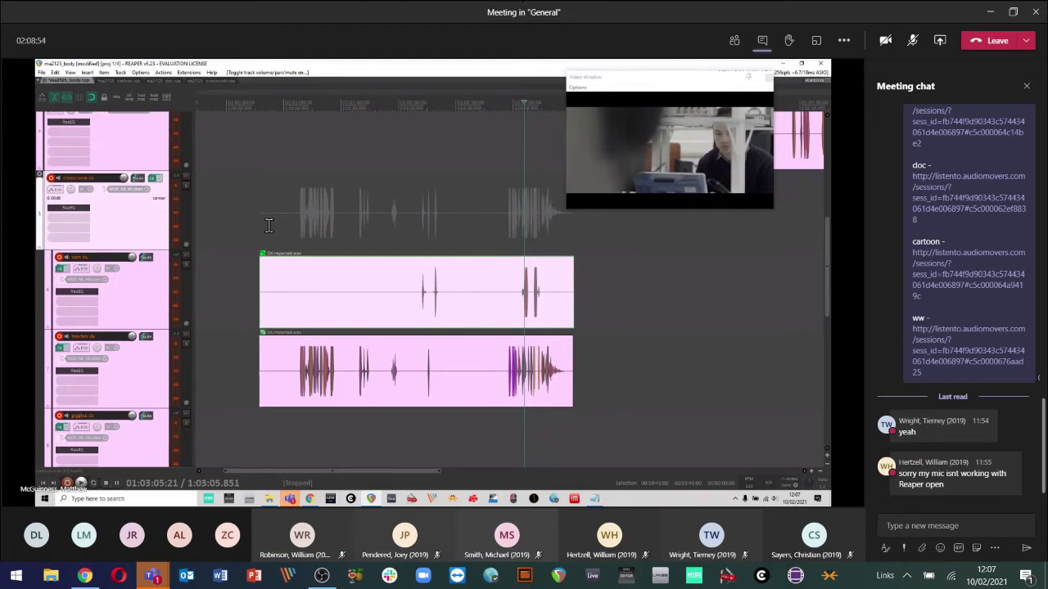
- Make a time selection over the opening dialogue of the "teacher dx" clip and solo that track
scroll(278, 295, down, 4)
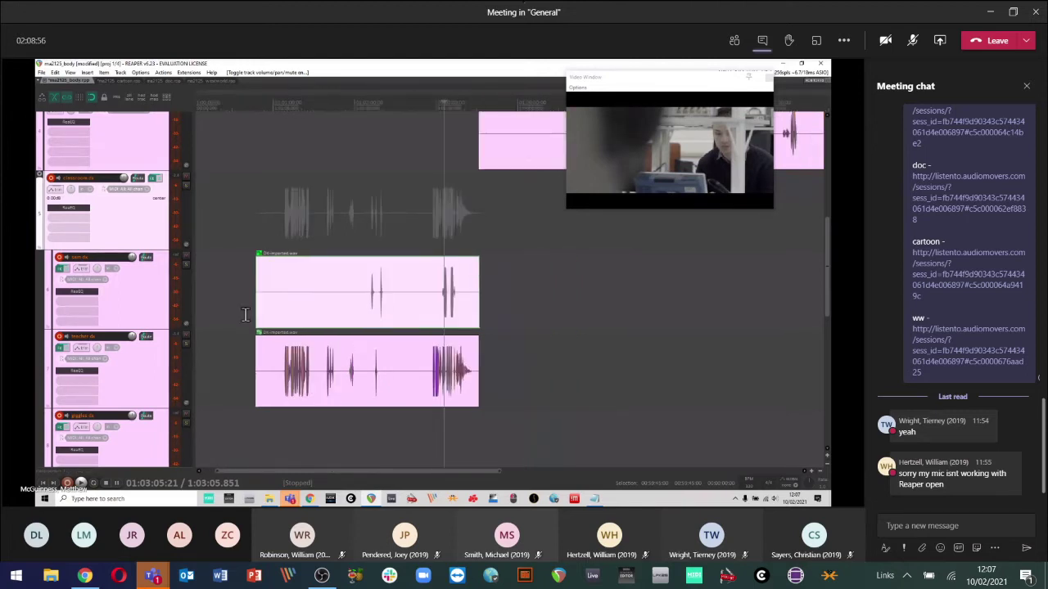
scroll(339, 304, up, 3)
scroll(339, 303, down, 4)
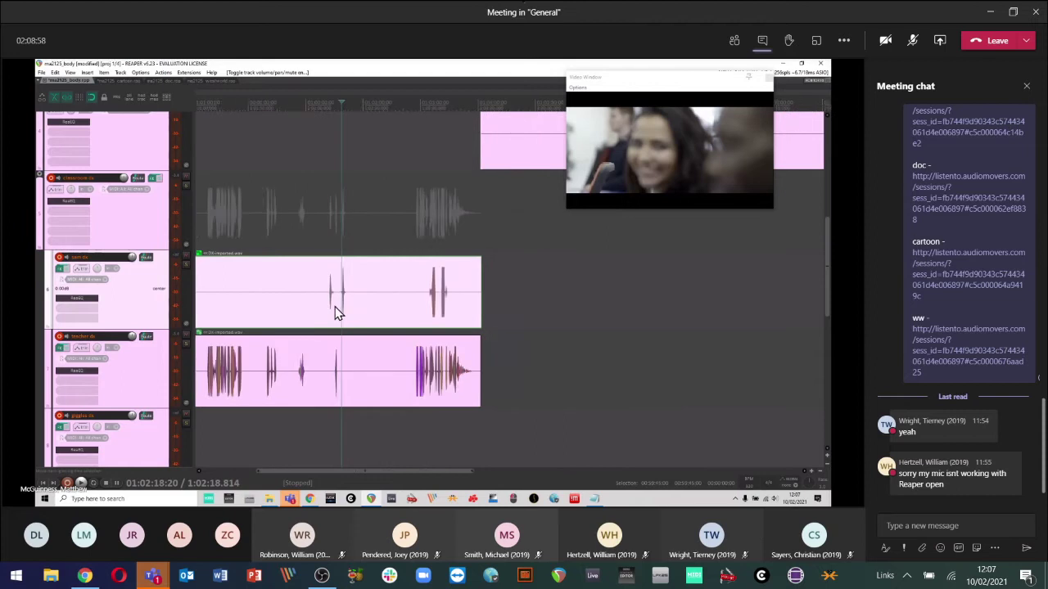
click(254, 377)
scroll(245, 372, up, 3)
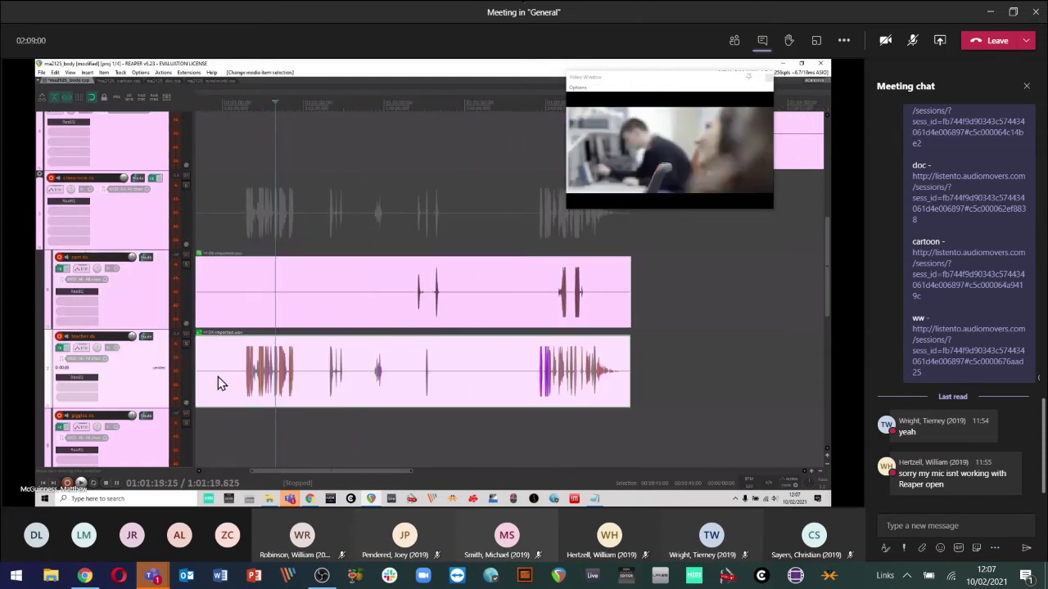
scroll(194, 368, up, 3)
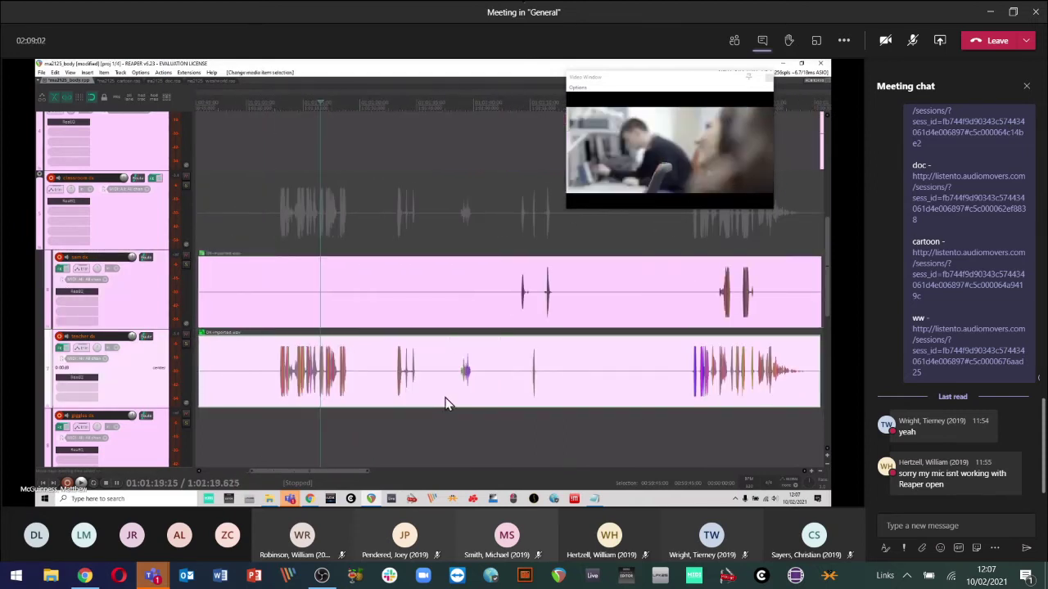
scroll(606, 404, down, 2)
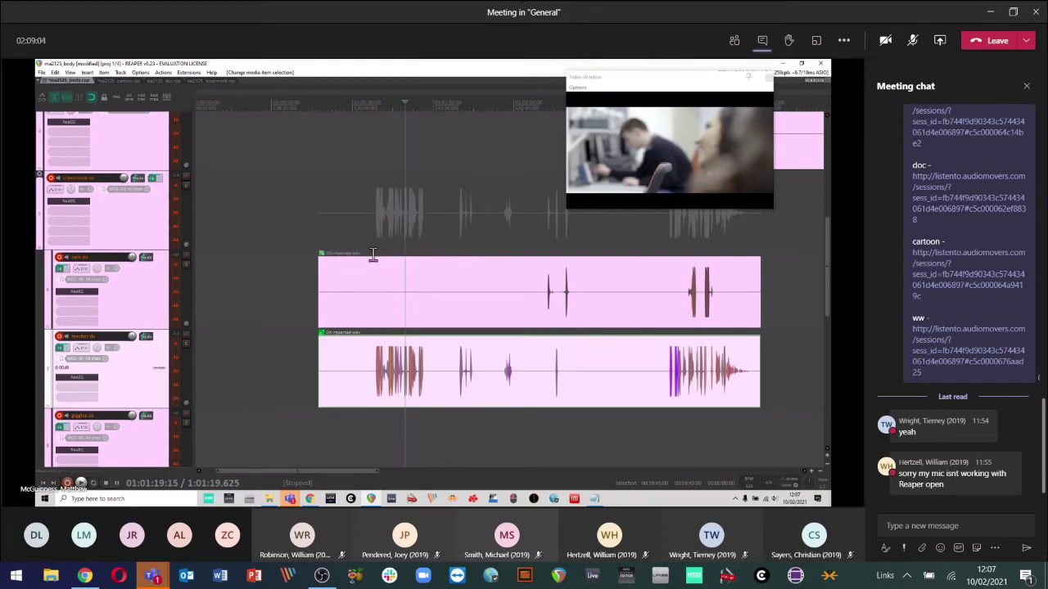
drag(386, 250, 426, 253)
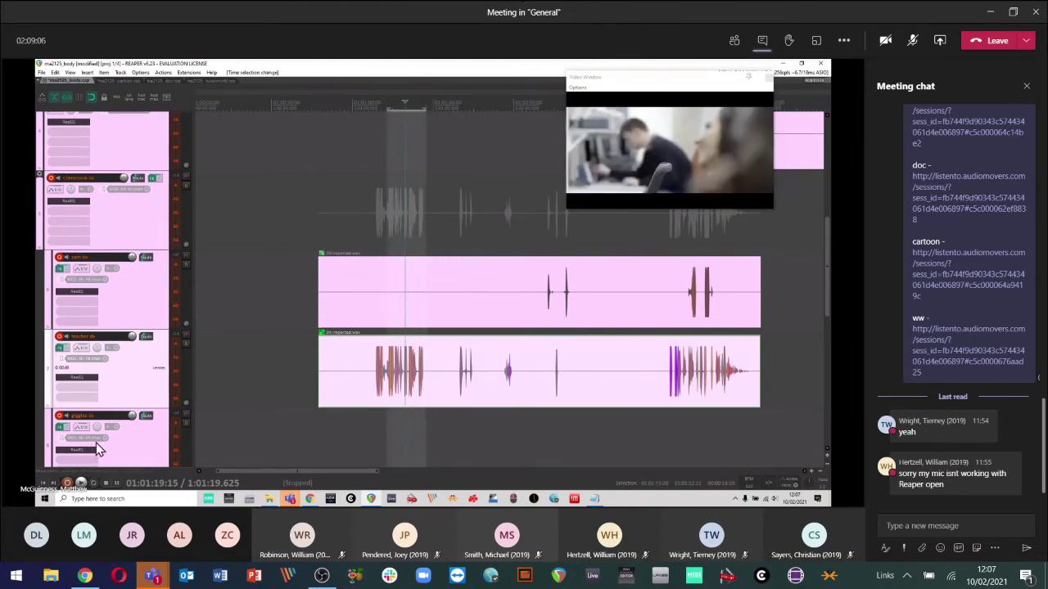
key(s)
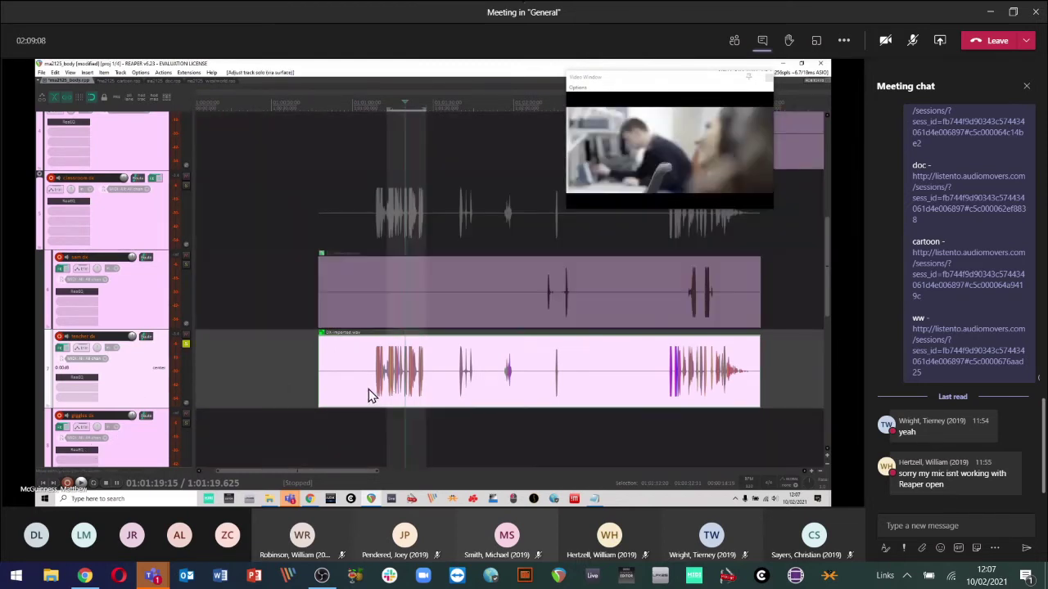
- Place the edit cursor just before the first dialogue on "teacher dx" and lower the clip's volume by six nudges
click(369, 385)
key(ctrl+Down)
key(ctrl+Down)
key(ctrl+Down)
key(ctrl+Down)
key(ctrl+Down)
key(ctrl+Down)
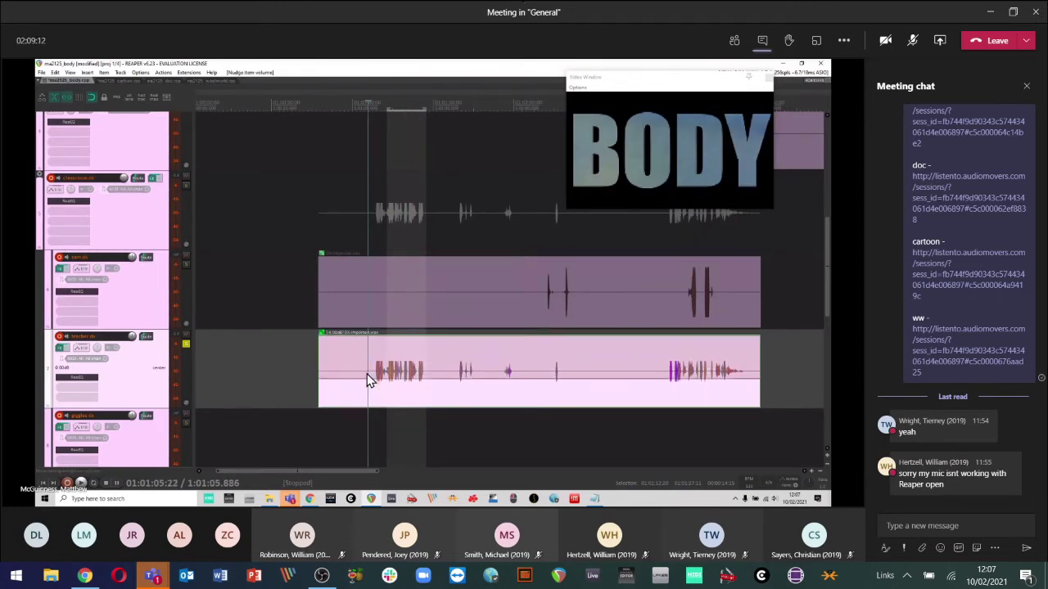
- Inspect the ReaEQ plug-in in the effects chain of the "teacher dx" track
click(64, 349)
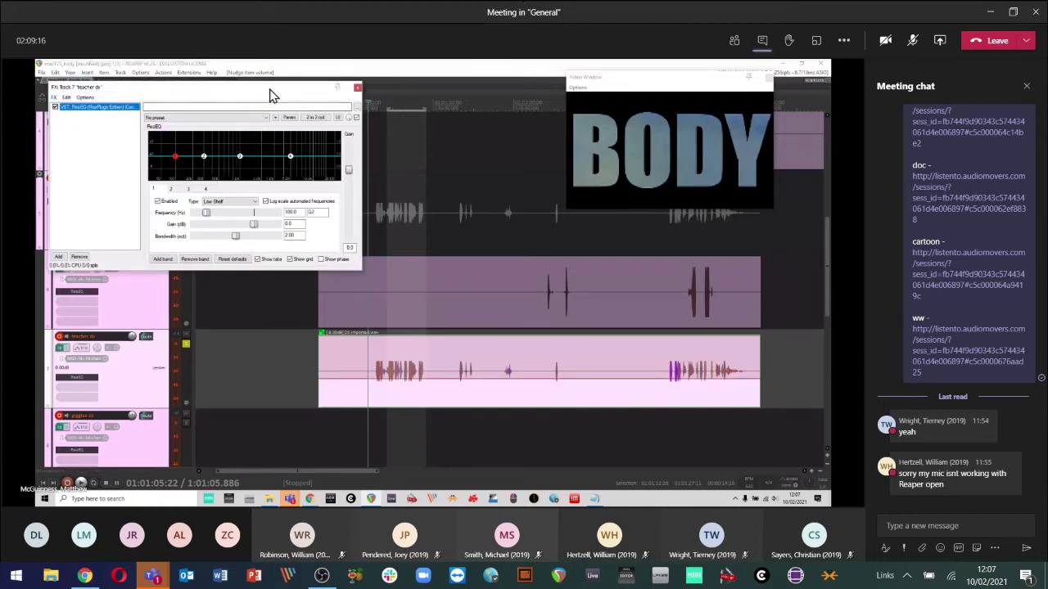
drag(270, 93, 451, 89)
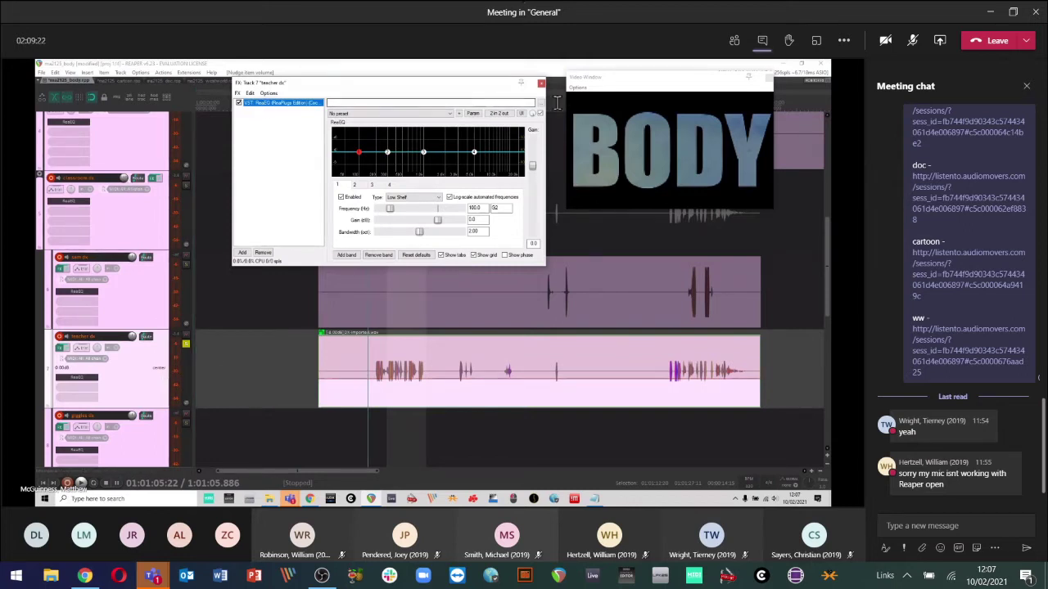
click(541, 83)
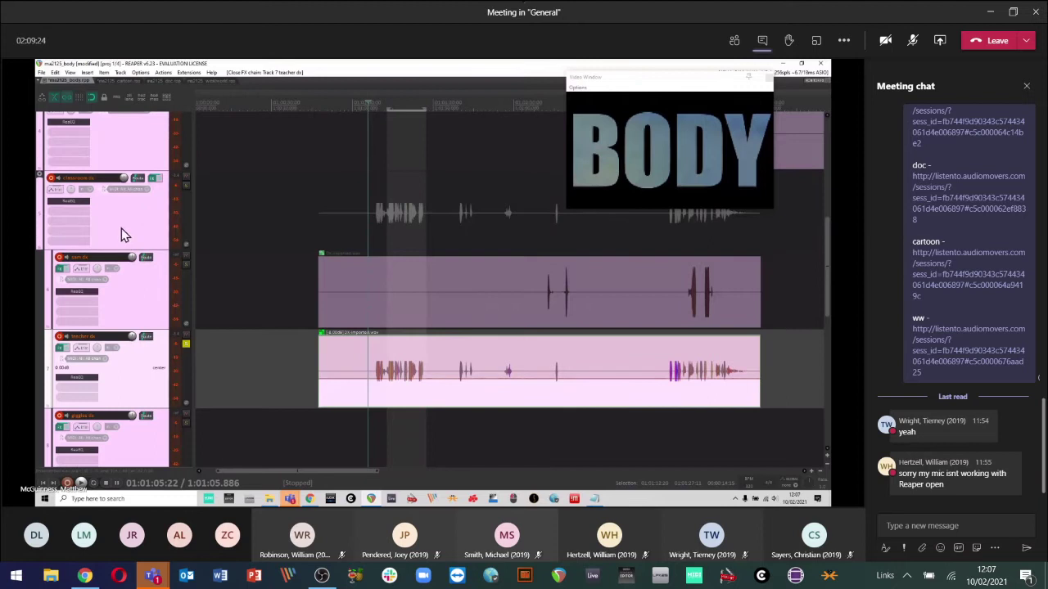
click(122, 229)
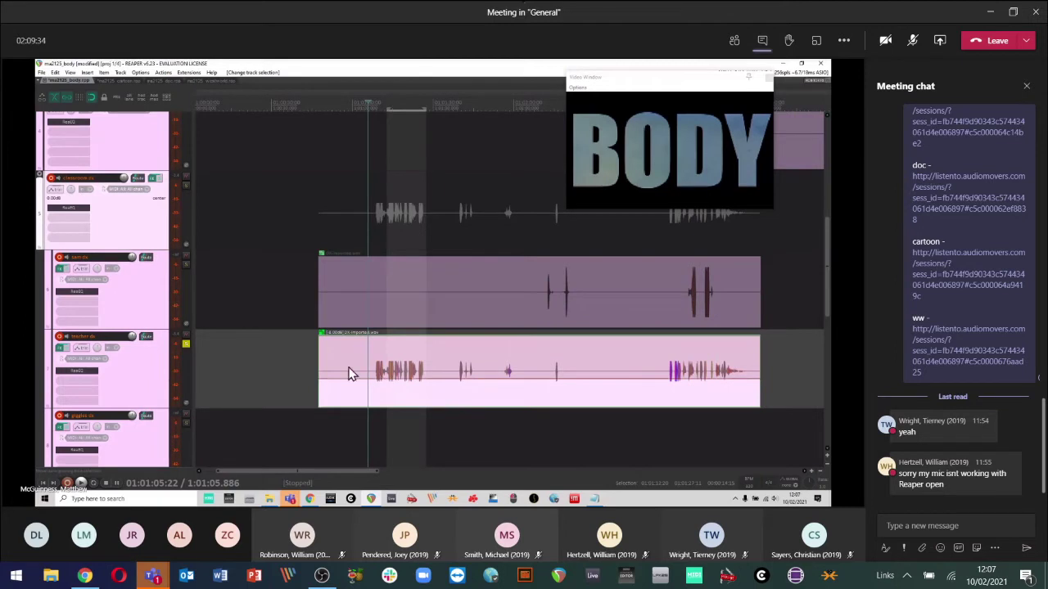
click(141, 387)
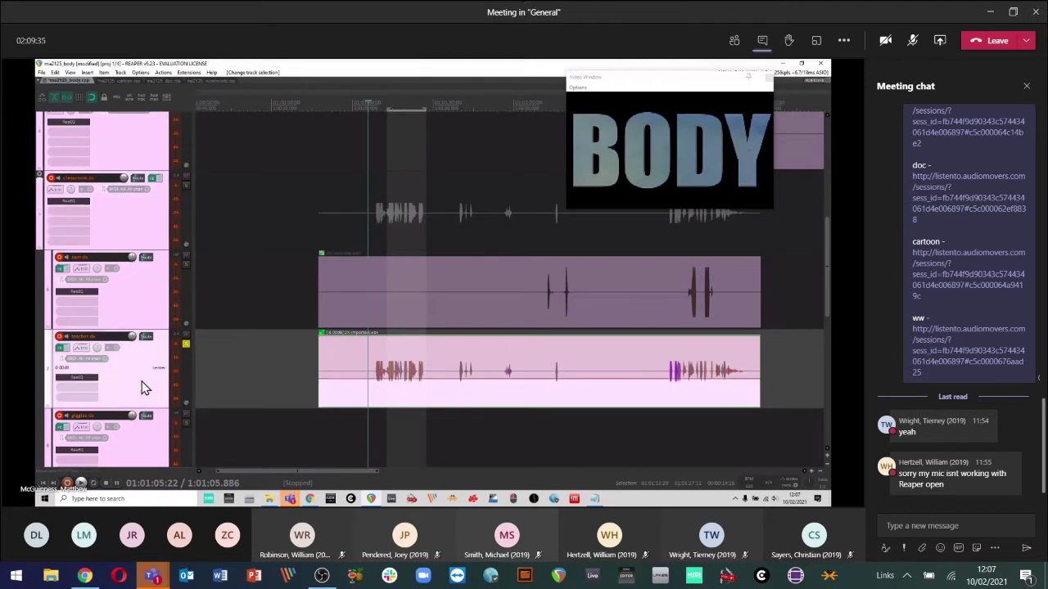
click(58, 349)
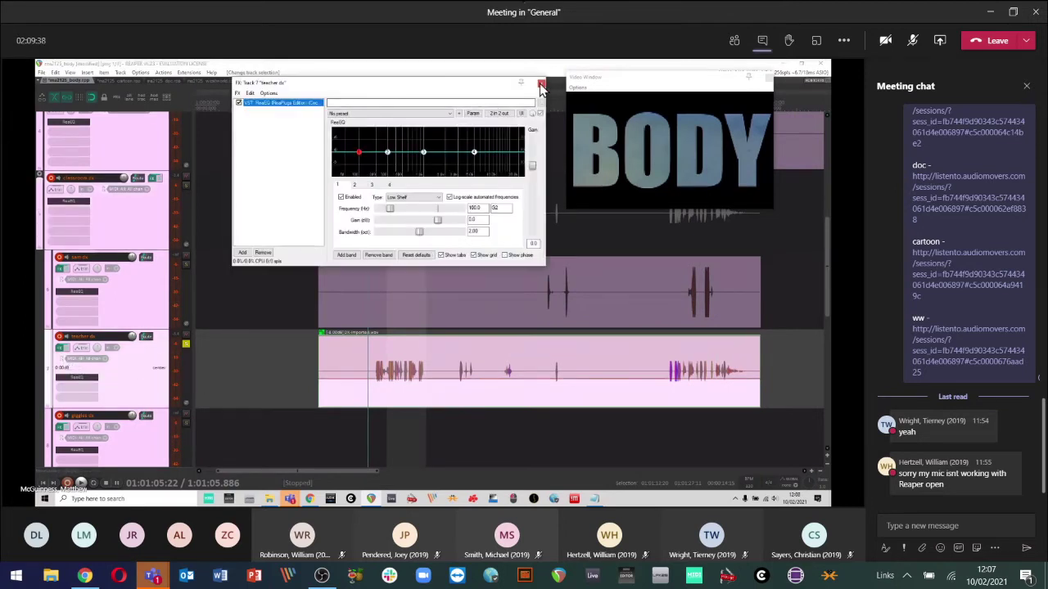
click(540, 85)
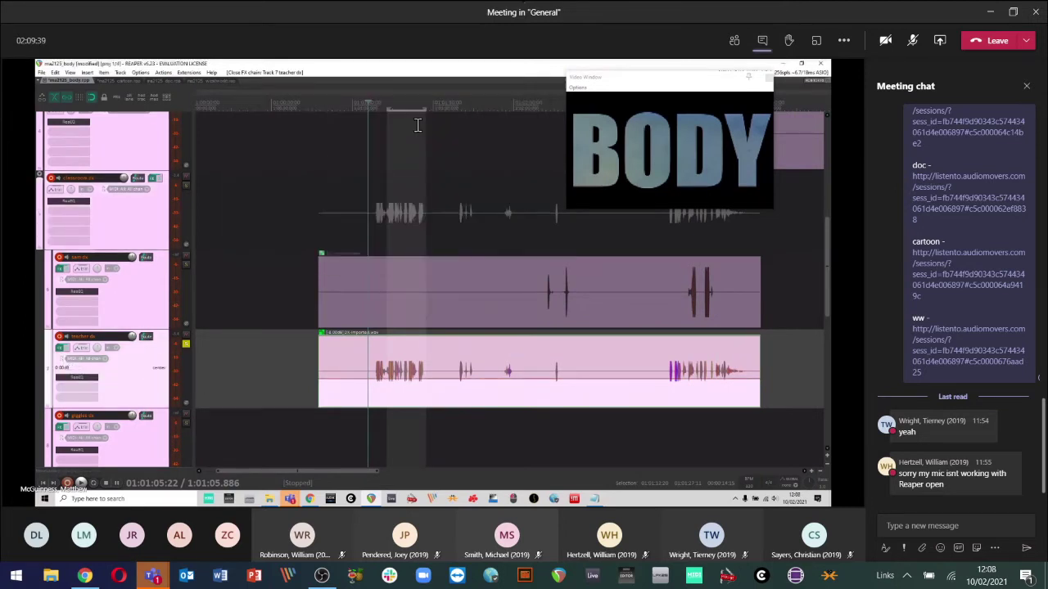
- Examine how the "classroom dx" folder track relates to the first two tracks inside it by selecting each in turn
click(139, 207)
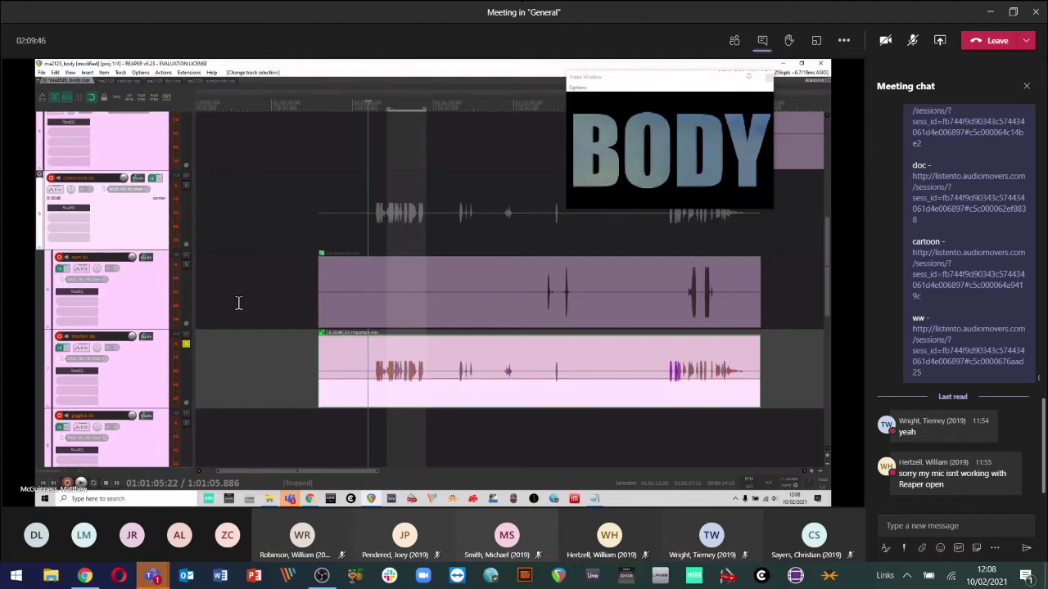
scroll(237, 302, right, 4)
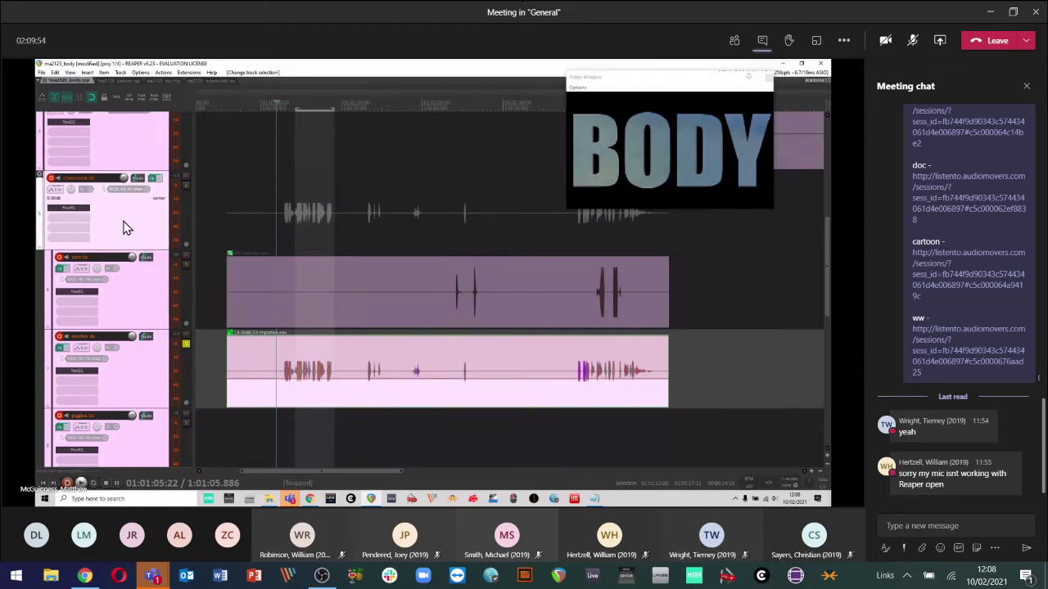
click(139, 393)
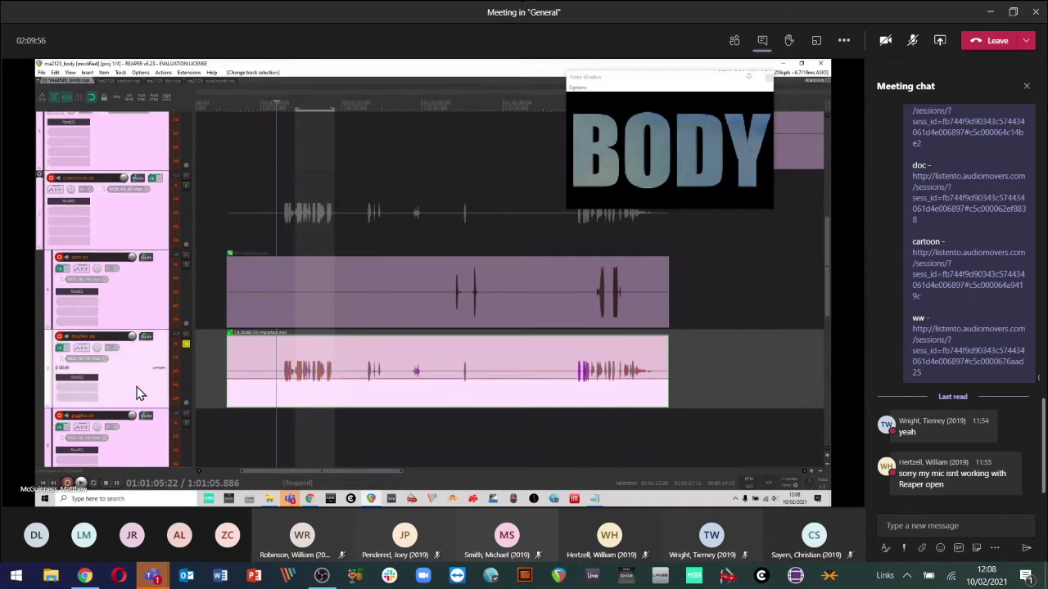
click(150, 323)
click(144, 377)
click(144, 324)
click(140, 243)
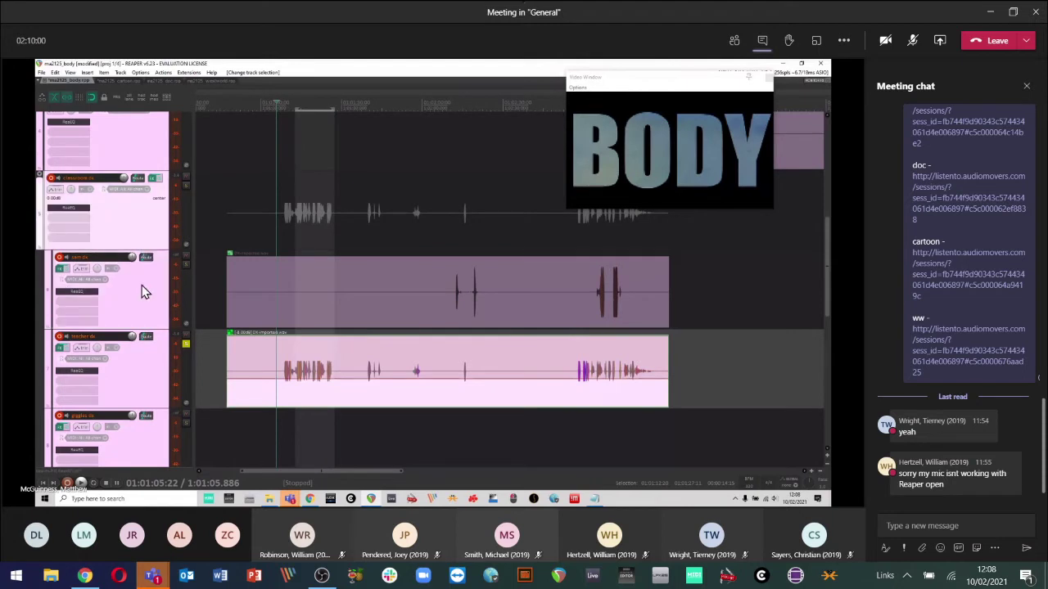
click(141, 303)
click(140, 388)
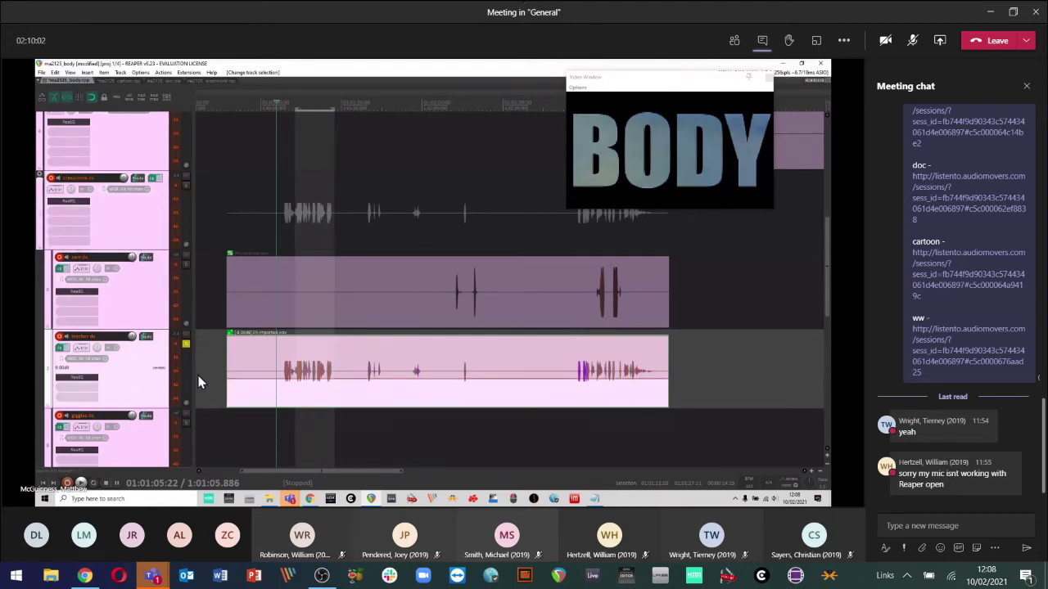
- Place the edit cursor at 01:01:21:22 in the teacher's opening dialogue and select the "classroom dx" folder track
click(307, 352)
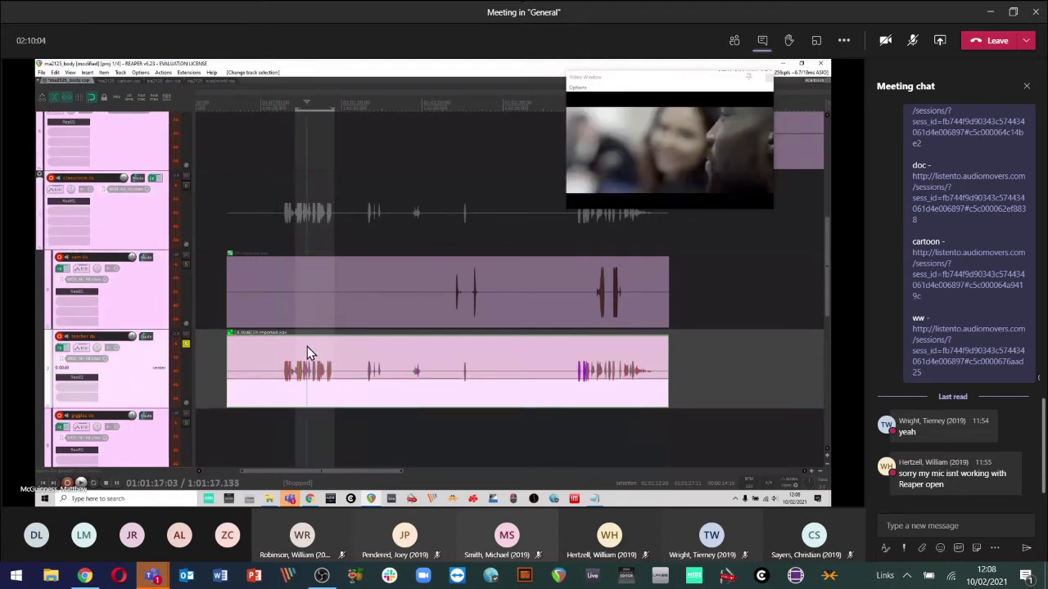
click(320, 348)
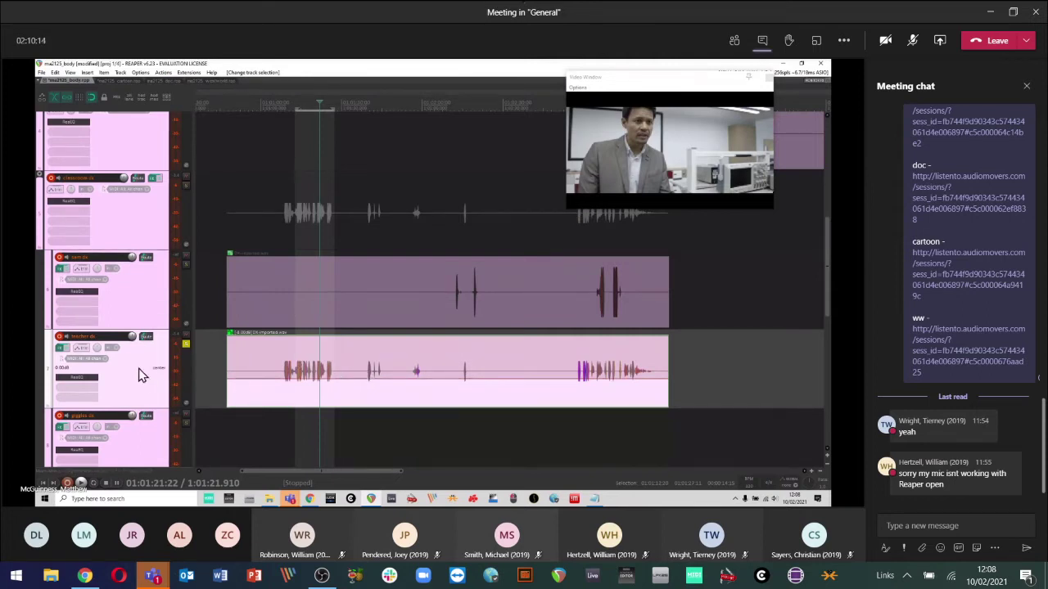
click(142, 229)
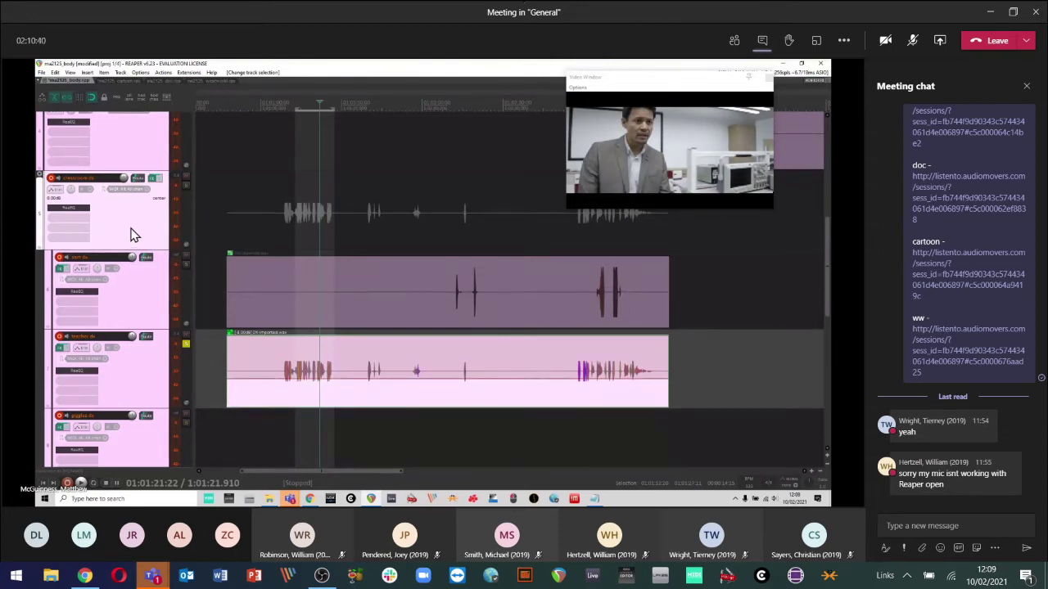
- Open the ReaEQ of the "classroom dx" folder track and boost band 2 by about 7 dB around 155 Hz
click(156, 187)
drag(164, 87, 368, 90)
drag(398, 158, 381, 147)
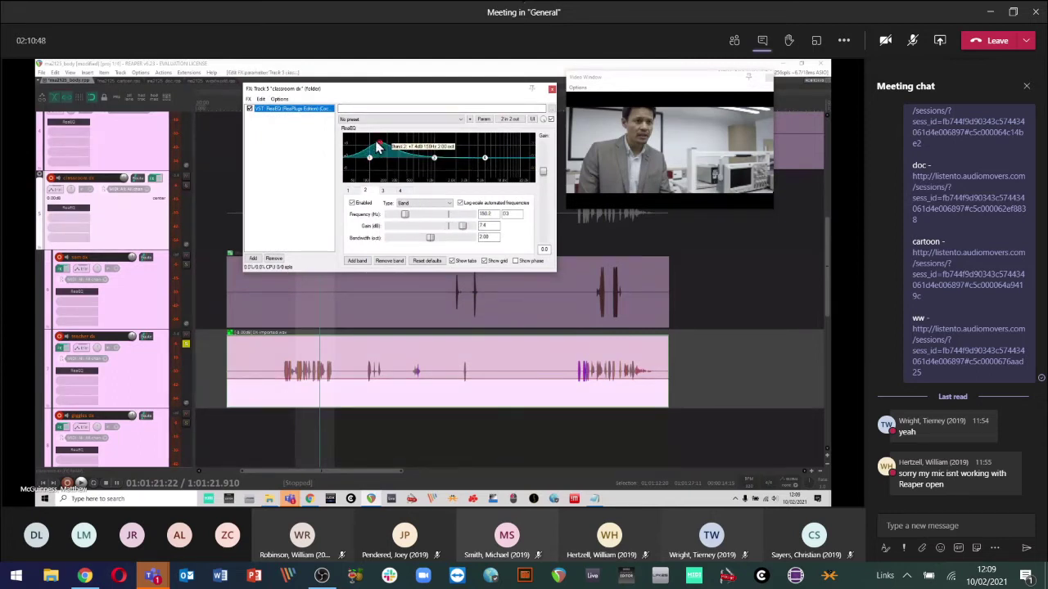
drag(383, 88, 475, 86)
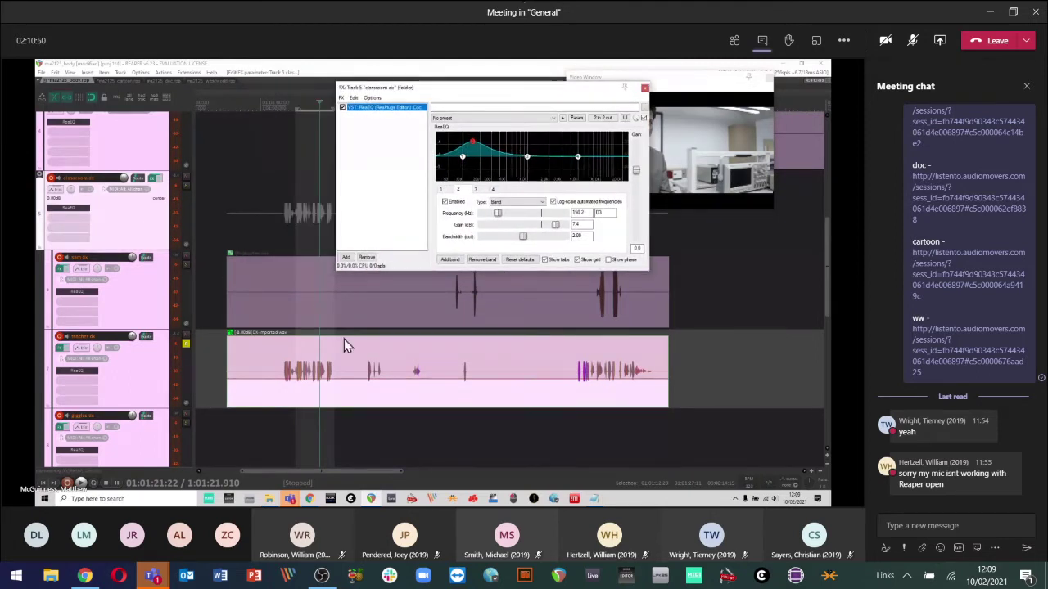
mouse_move(473, 147)
drag(473, 147, 480, 151)
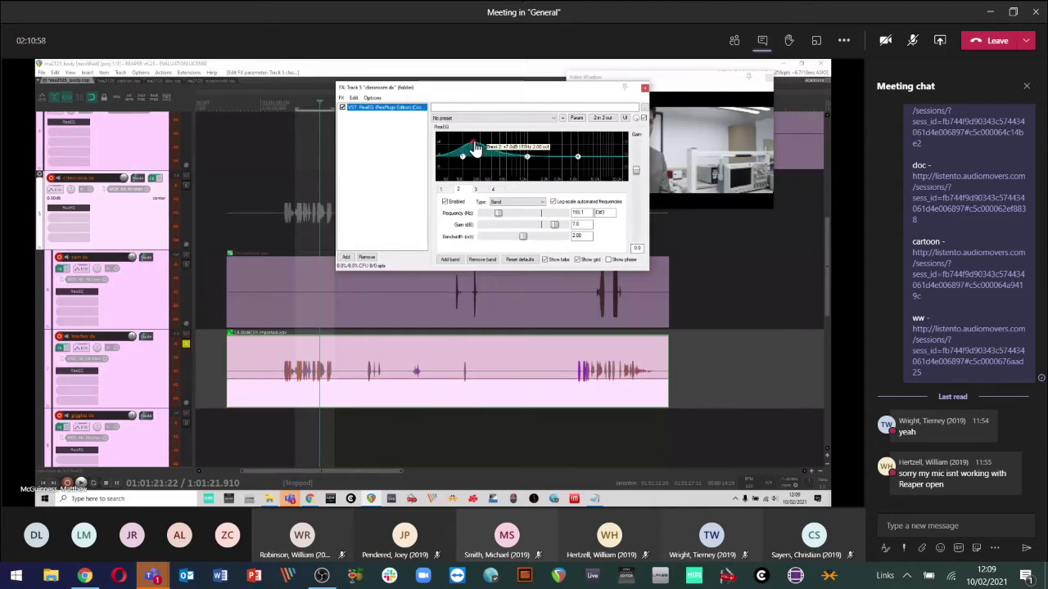
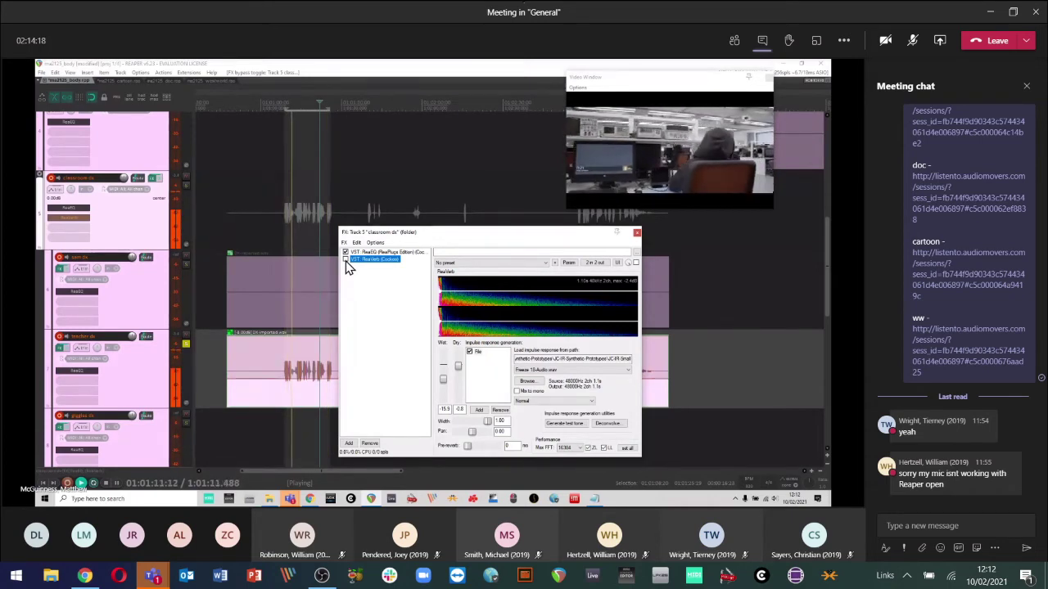
- Re-enable ReaVerb on the "classroom dx" folder track during playback, stopping playback and closing the effects chain after listening
click(345, 261)
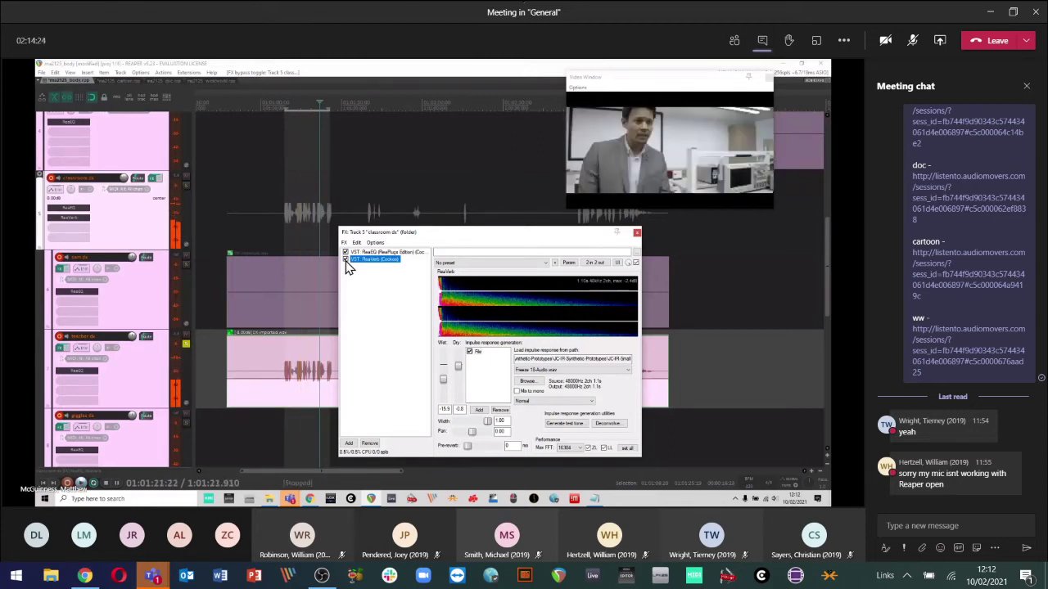
key(space)
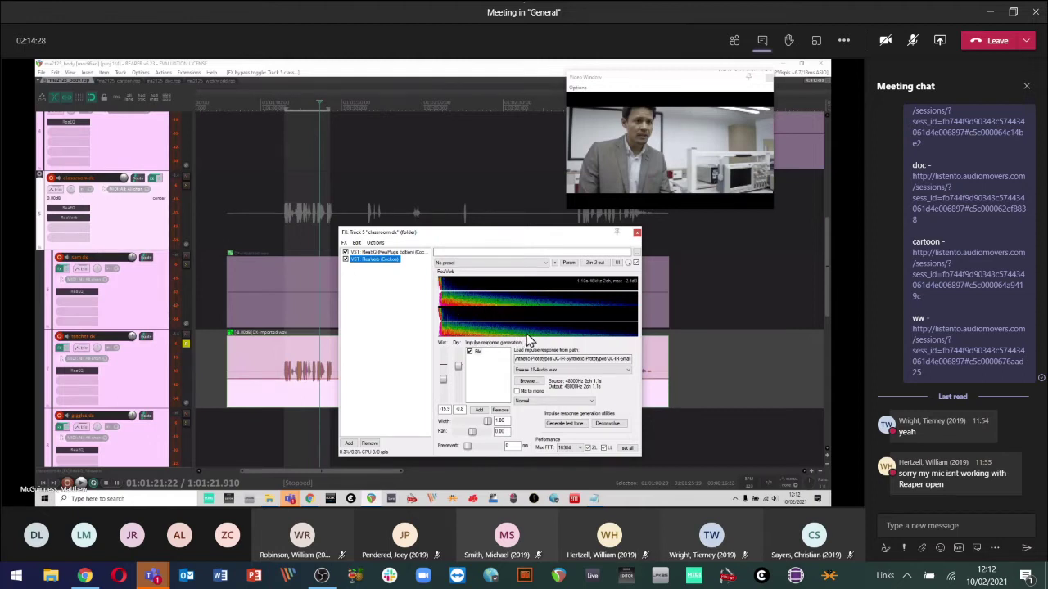
drag(505, 240, 532, 240)
click(666, 235)
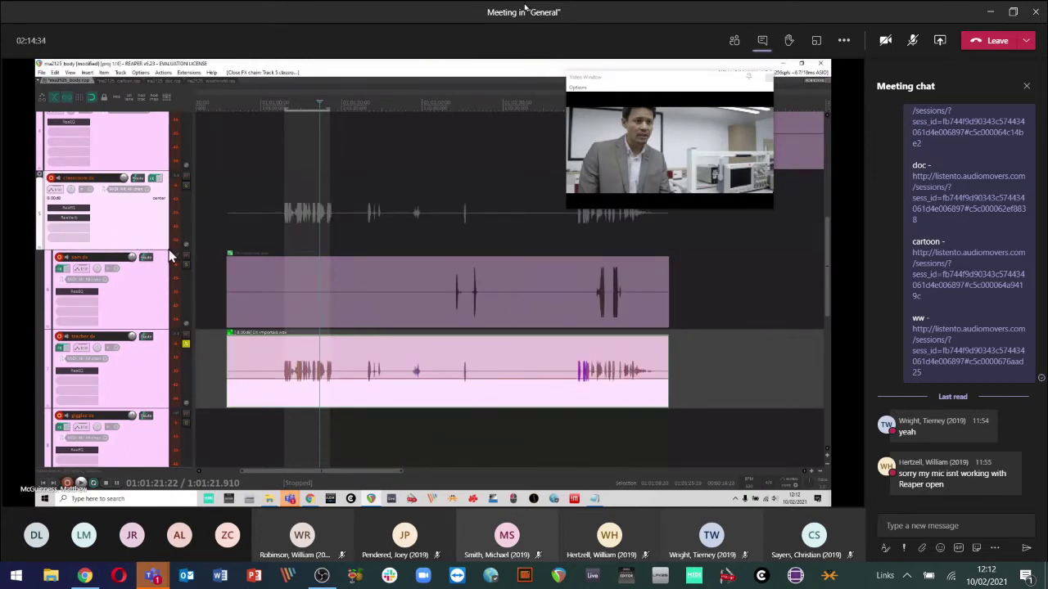
- Clear the time selection and compare the "classroom dx" folder with the first track inside it by selecting each
click(325, 348)
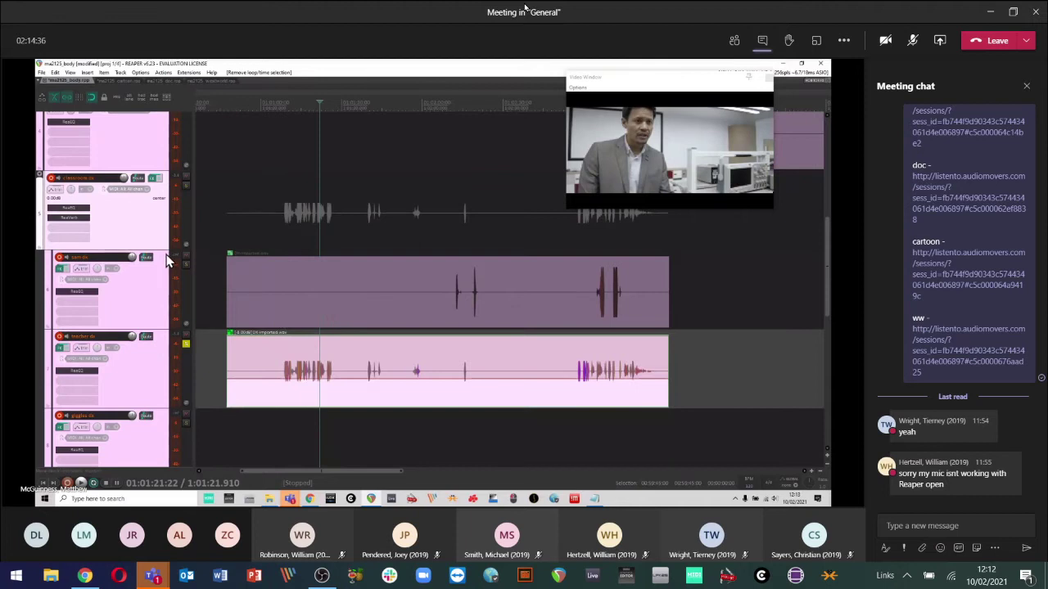
click(152, 296)
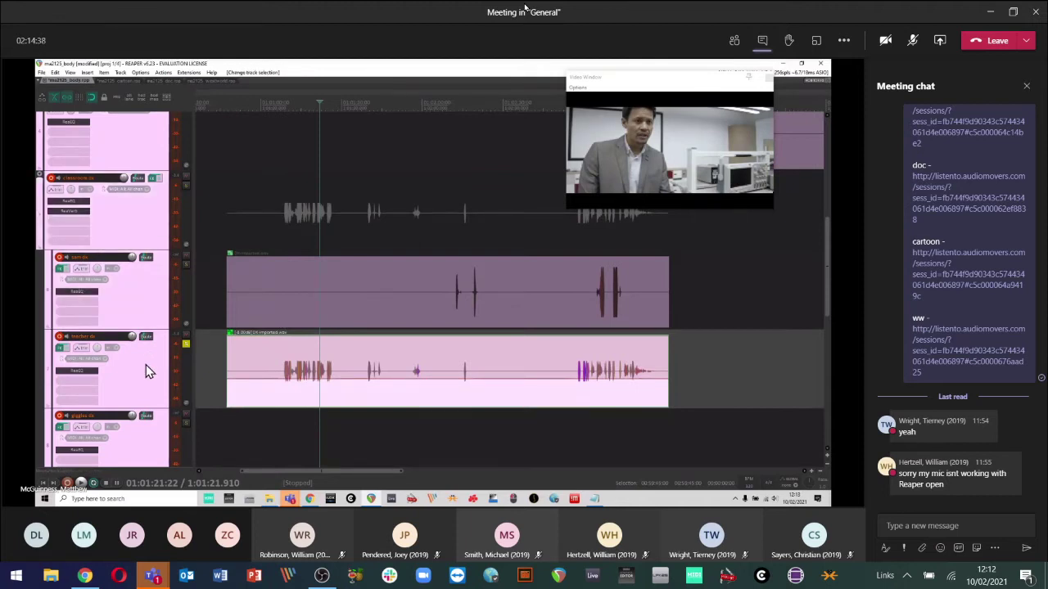
click(118, 227)
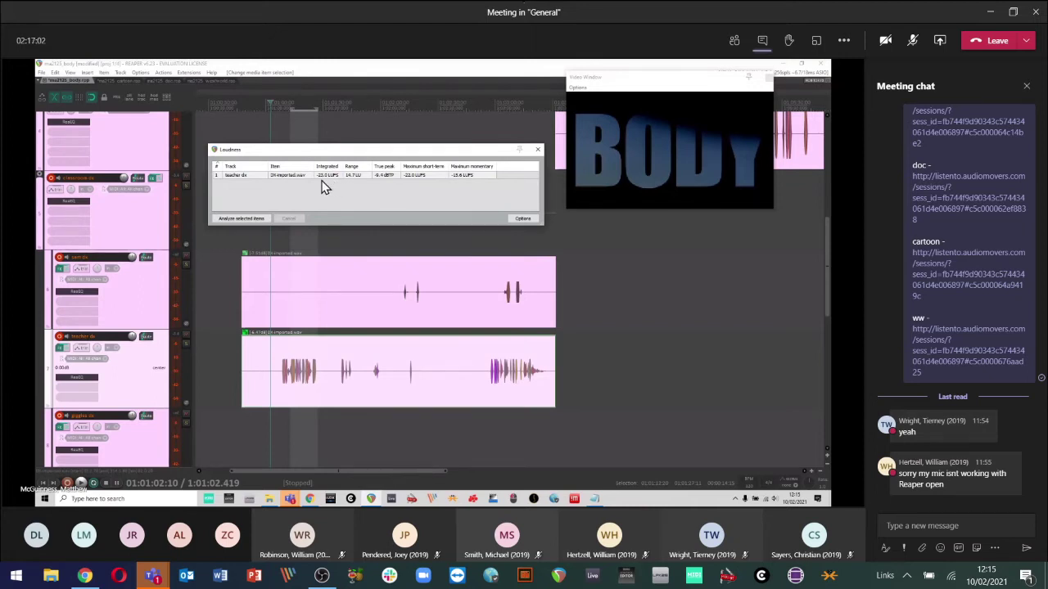
- Close the Loudness analysis window and review the two classroom dialogue clips on the timeline
click(538, 151)
scroll(231, 250, down, 3)
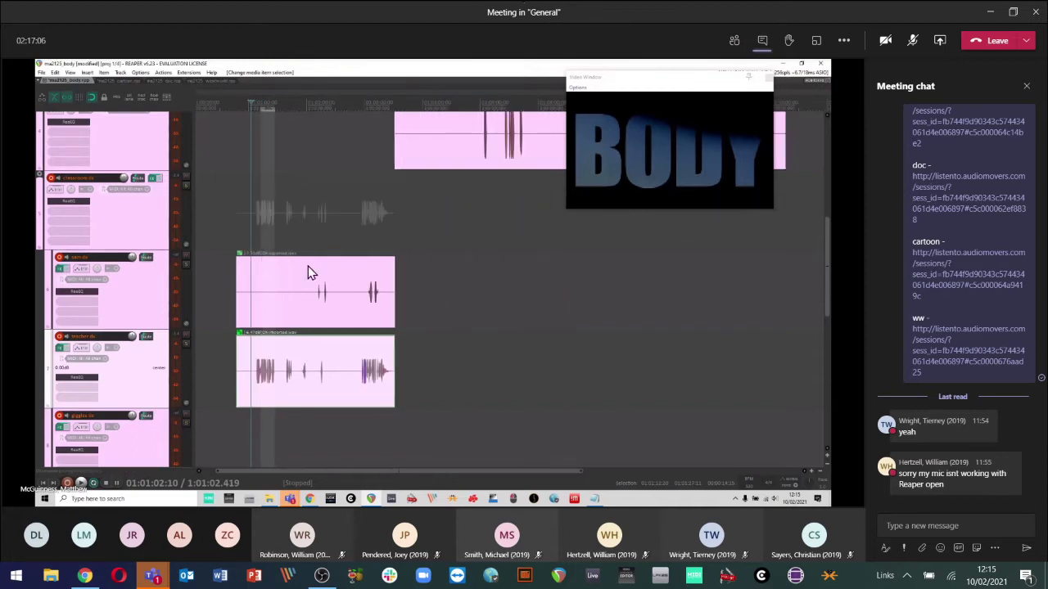
scroll(393, 306, down, 1)
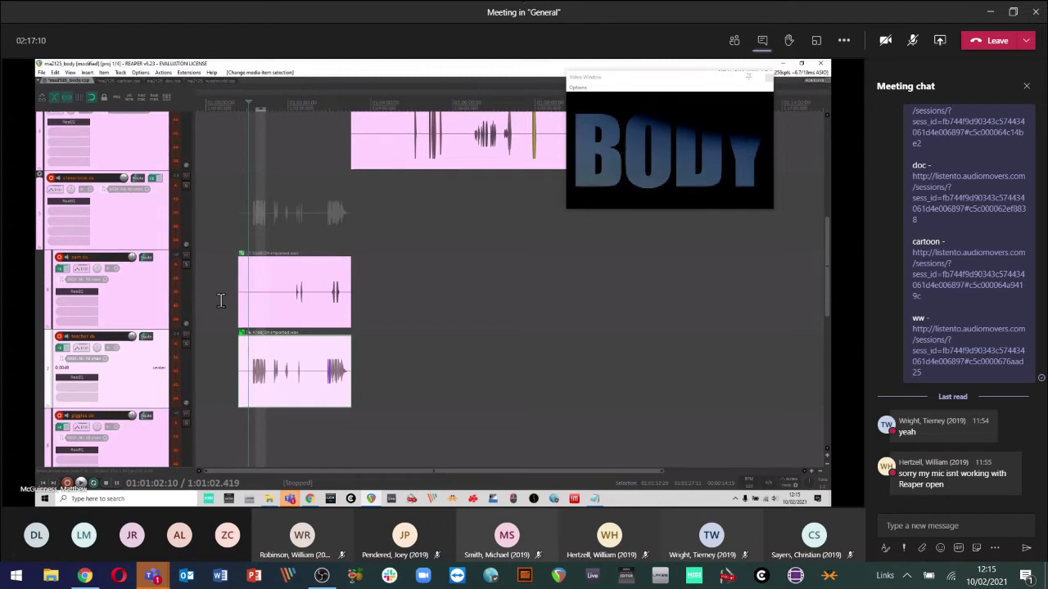
scroll(229, 328, up, 3)
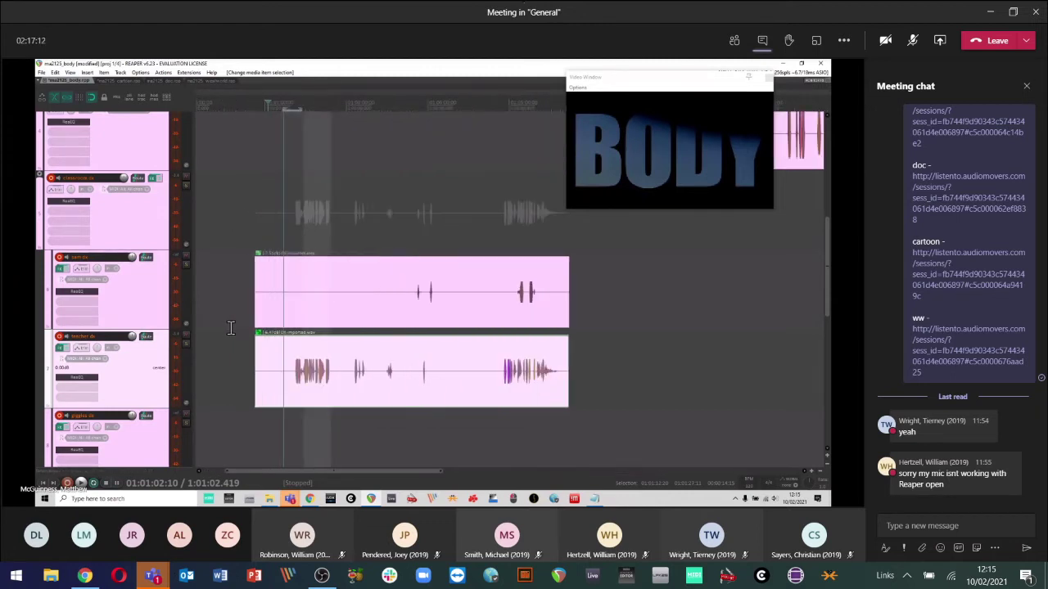
- Place the edit cursor at 01:01:15:16 in the teacher's dialogue and select the first track inside "classroom dx" and its folder
click(309, 332)
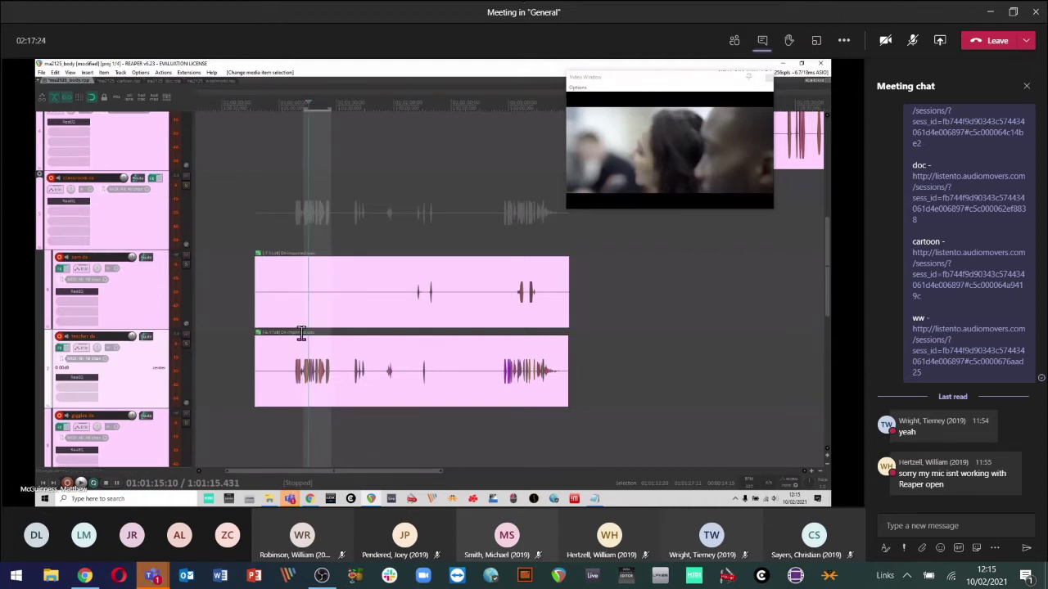
click(306, 334)
click(309, 333)
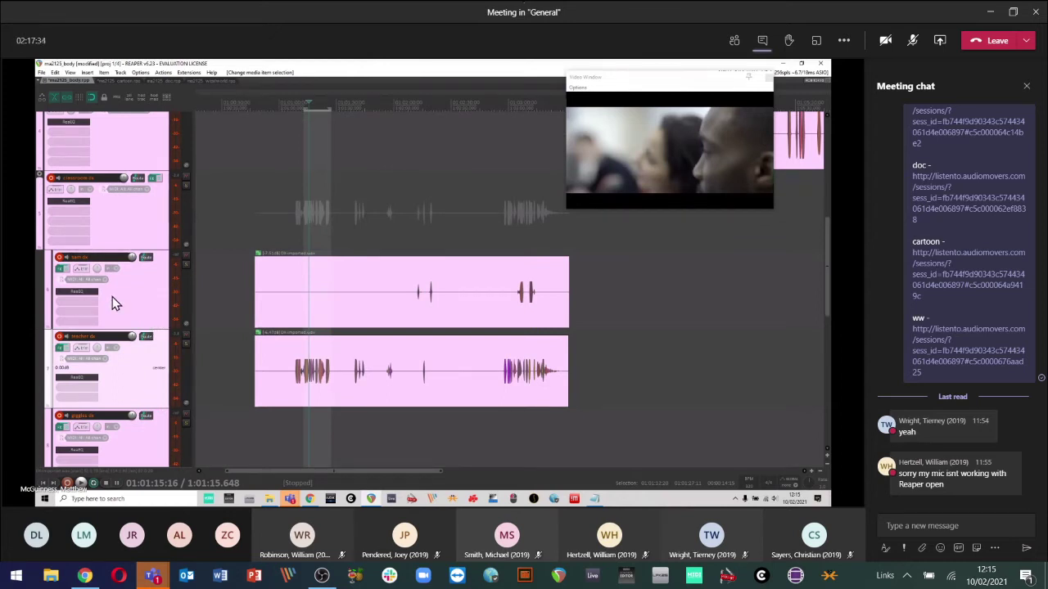
click(148, 304)
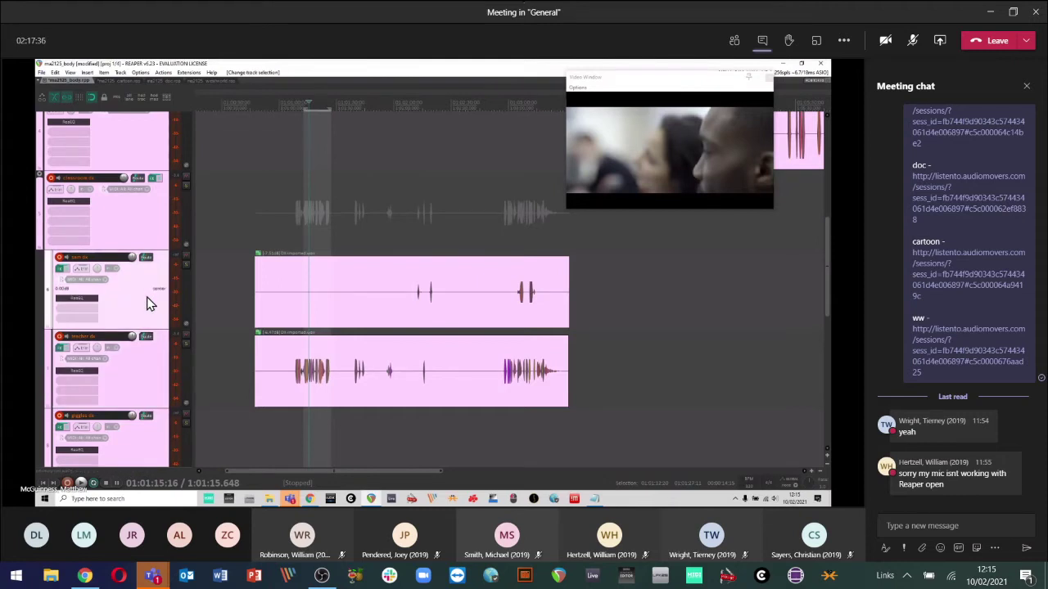
click(117, 237)
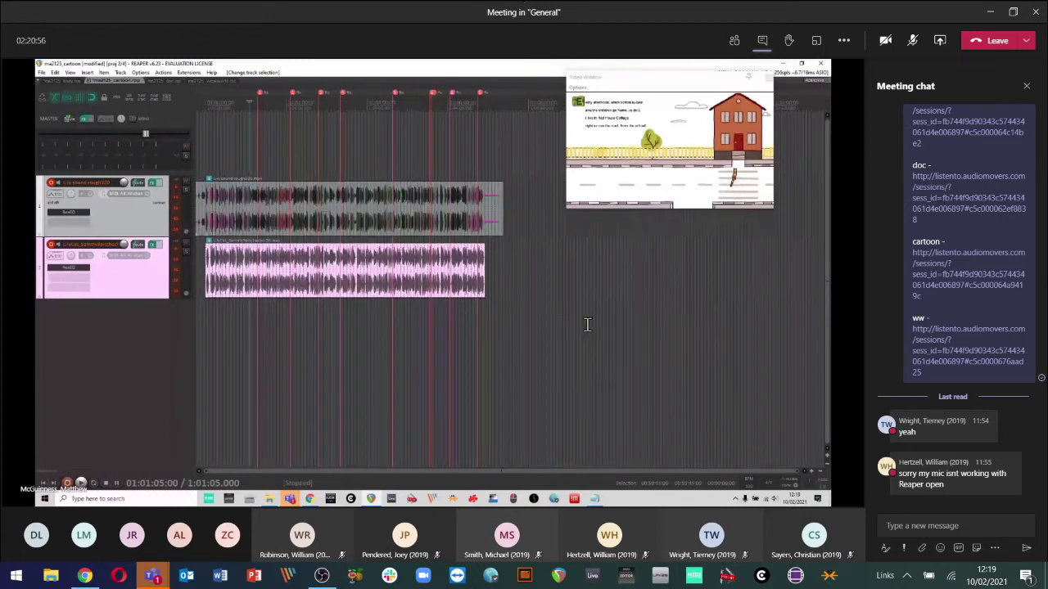
- Place the edit cursor at 01:00:05:00 in the cartoon project to show the title scene at the start of the narration
mouse_move(293, 501)
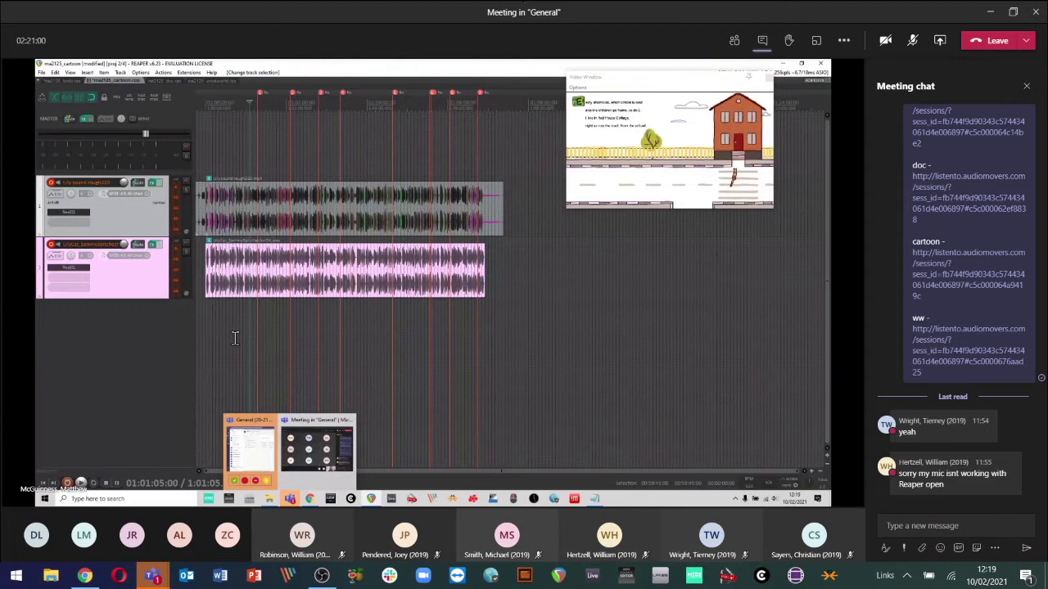
key(space)
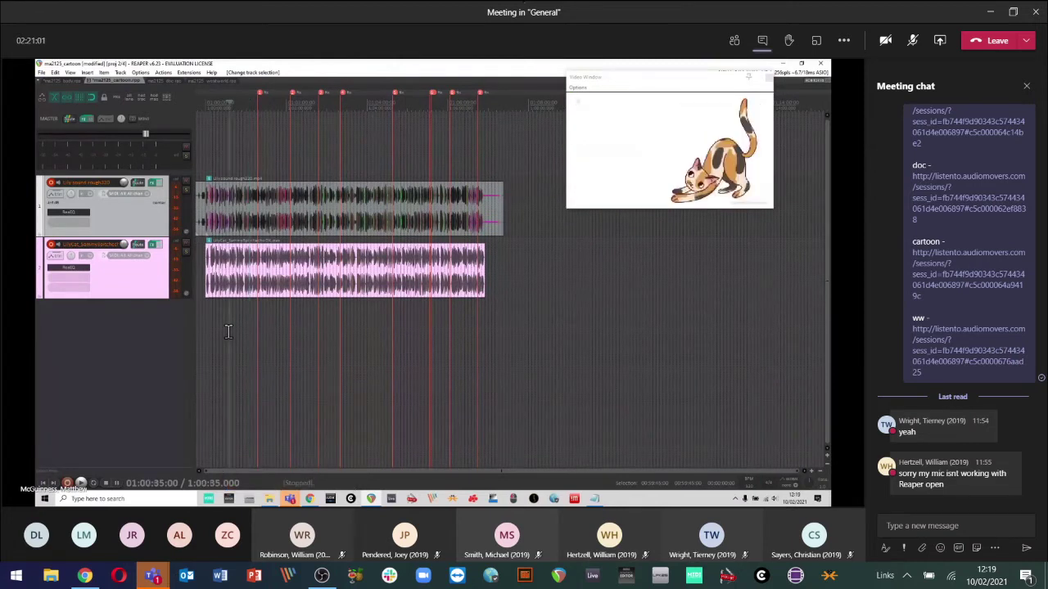
click(210, 218)
scroll(209, 217, up, 4)
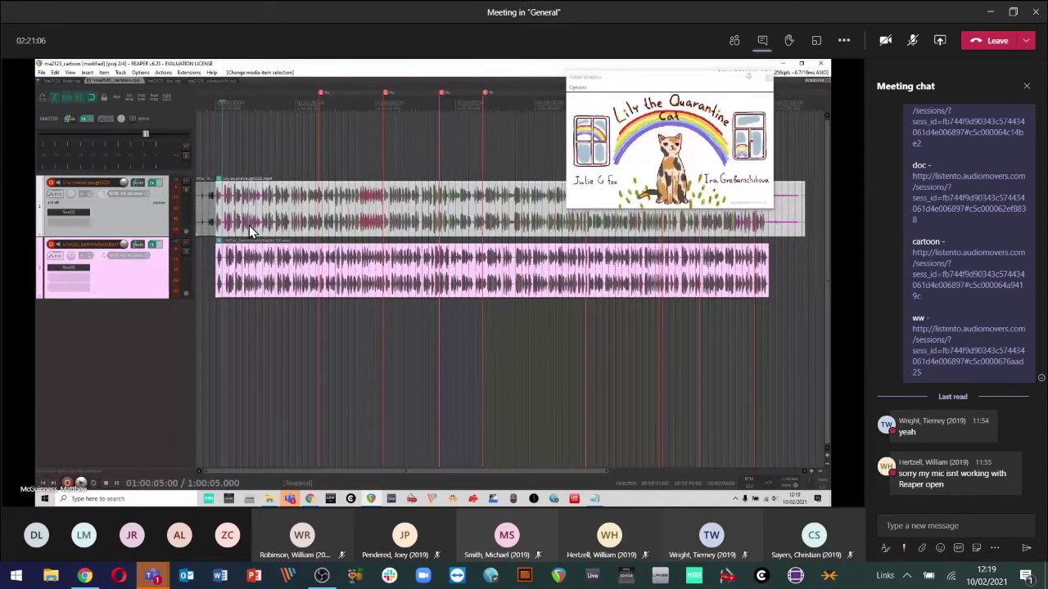
- Preview the cartoon's early scenes by placing the edit cursor at 01:00:55:00, 01:00:40:00, 01:00:20:00 and 01:00:45:00
click(250, 158)
click(283, 155)
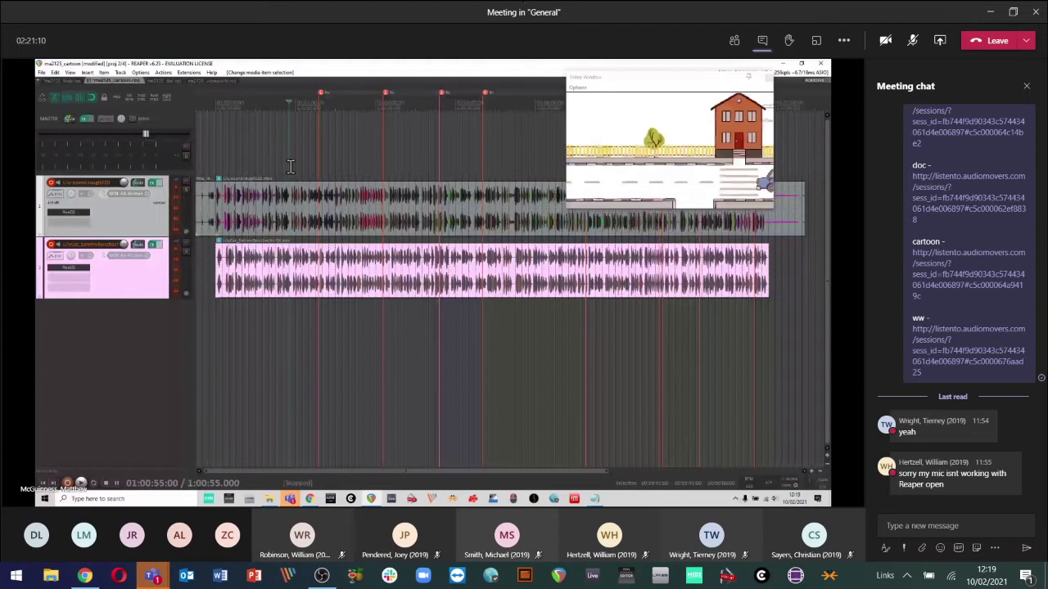
click(271, 322)
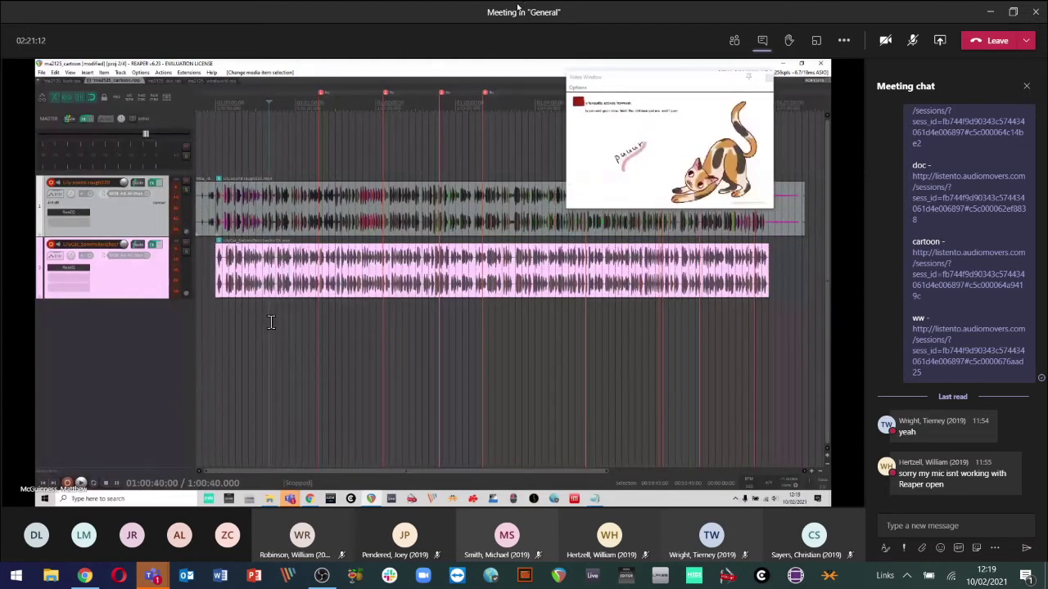
click(241, 316)
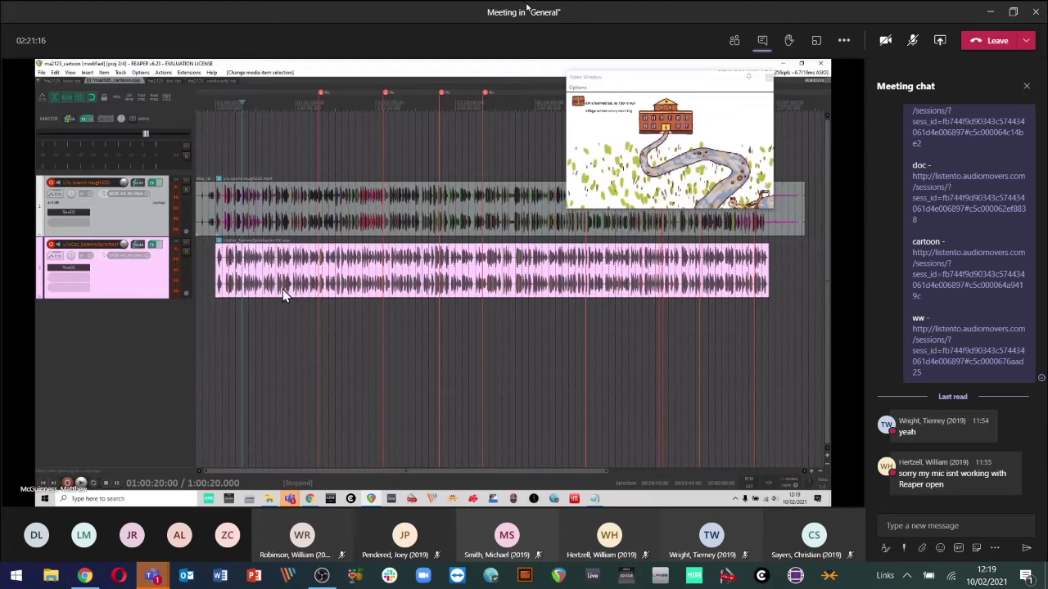
click(276, 313)
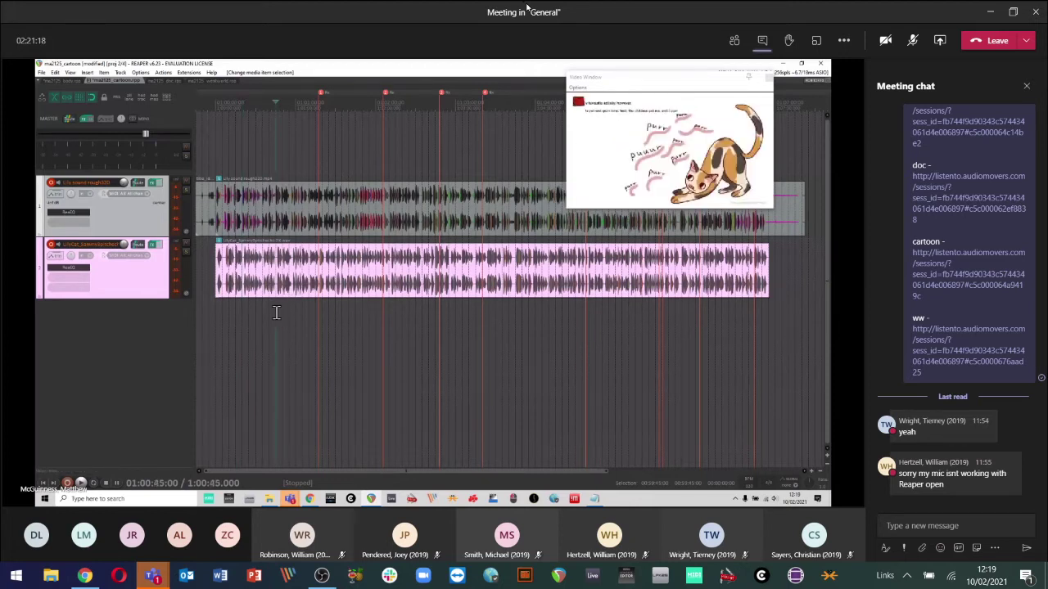
- Examine the cartoon's narration waveform in close-up and overview, and select the track that holds it
scroll(276, 312, down, 2)
scroll(219, 354, up, 2)
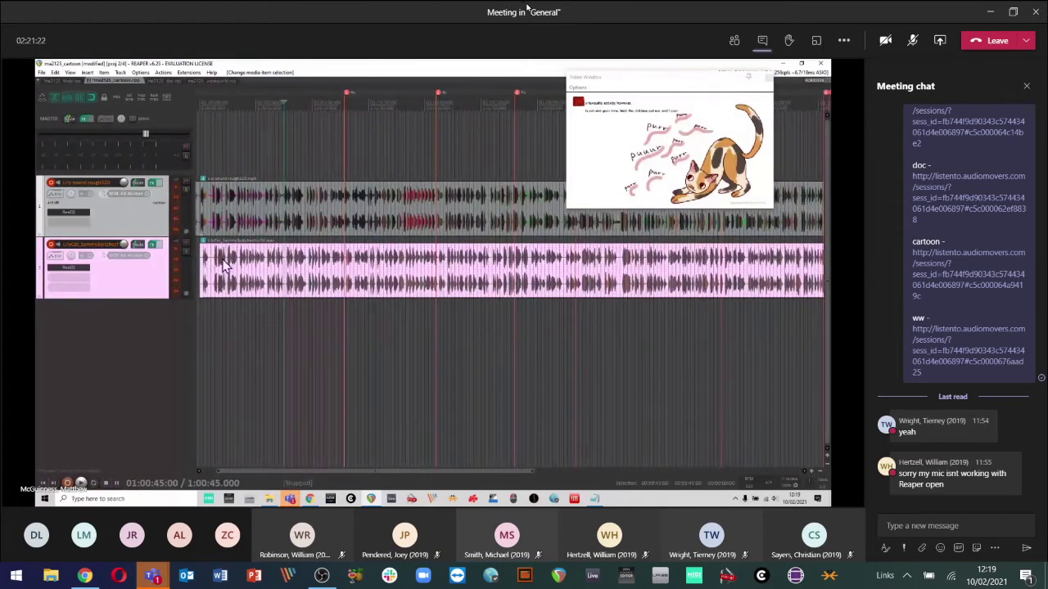
scroll(344, 347, down, 2)
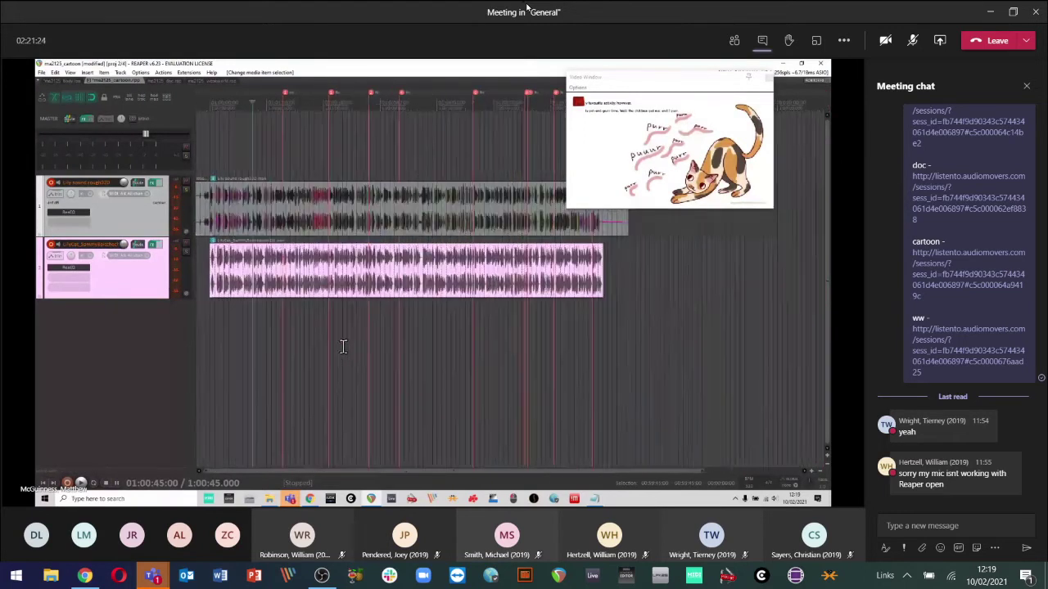
click(162, 297)
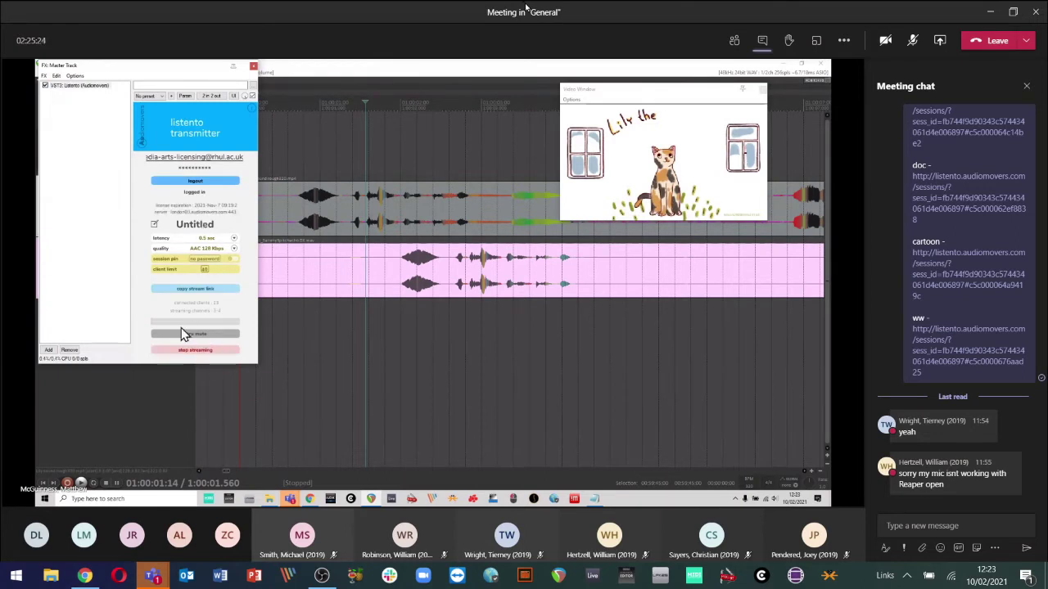
- Open the cartoon audio stream link from the meeting chat in the browser, start listening and return to the Teams meeting
right_click(925, 291)
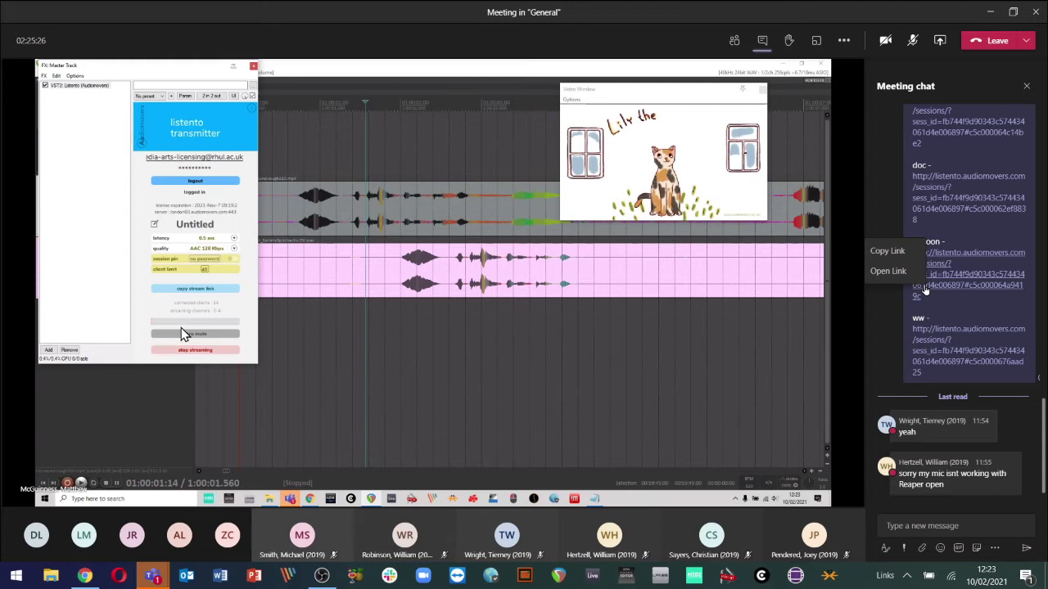
click(888, 271)
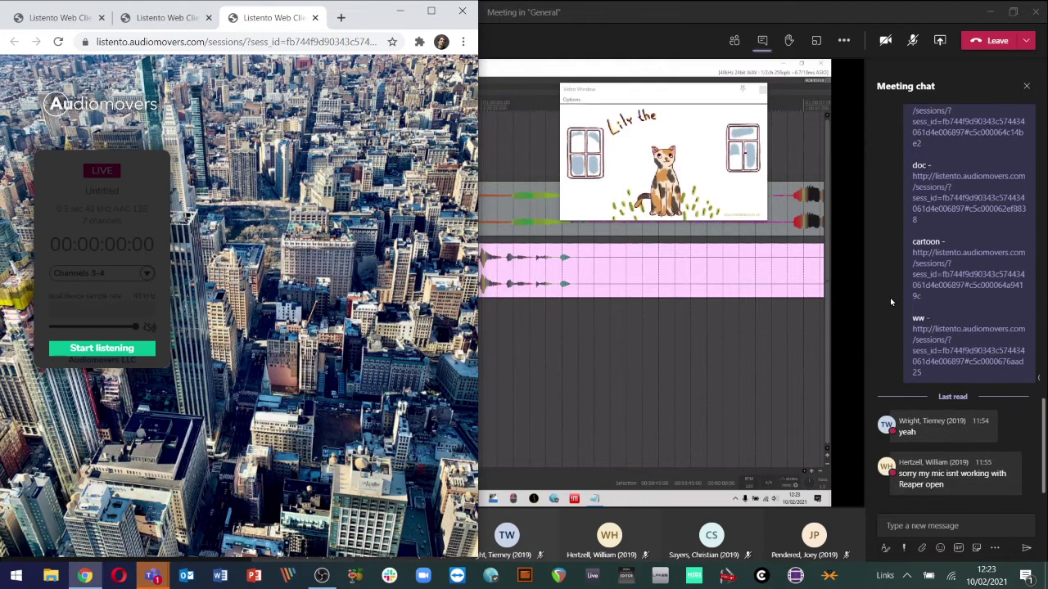
scroll(891, 302, up, 1)
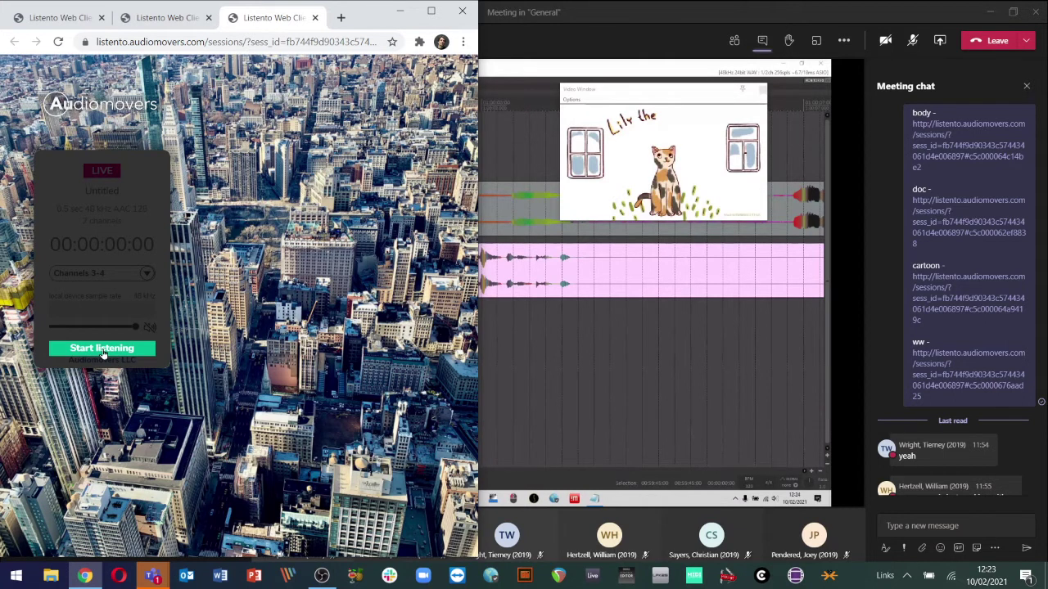
click(102, 352)
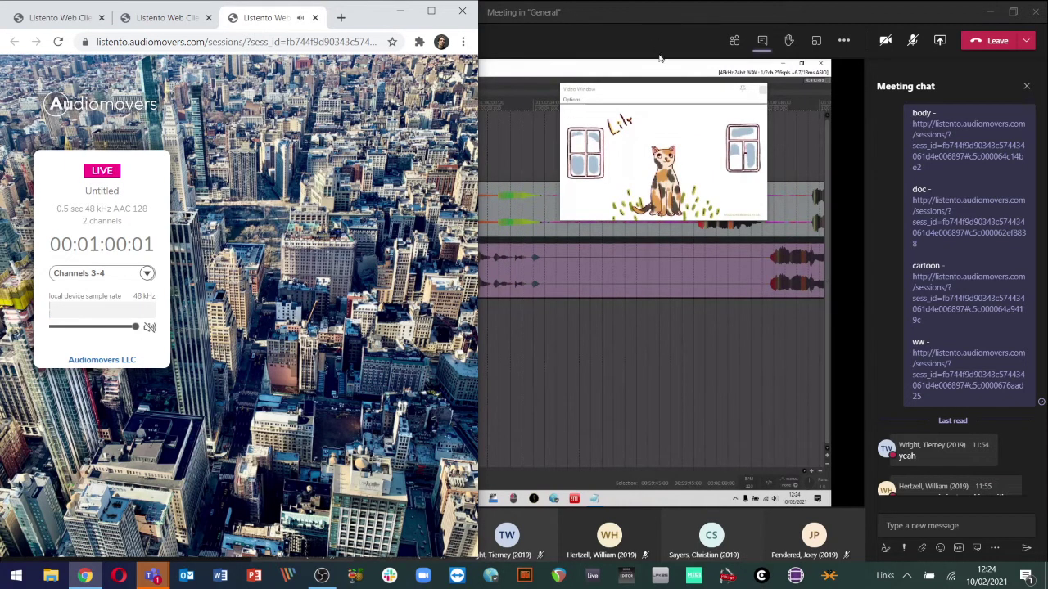
click(640, 36)
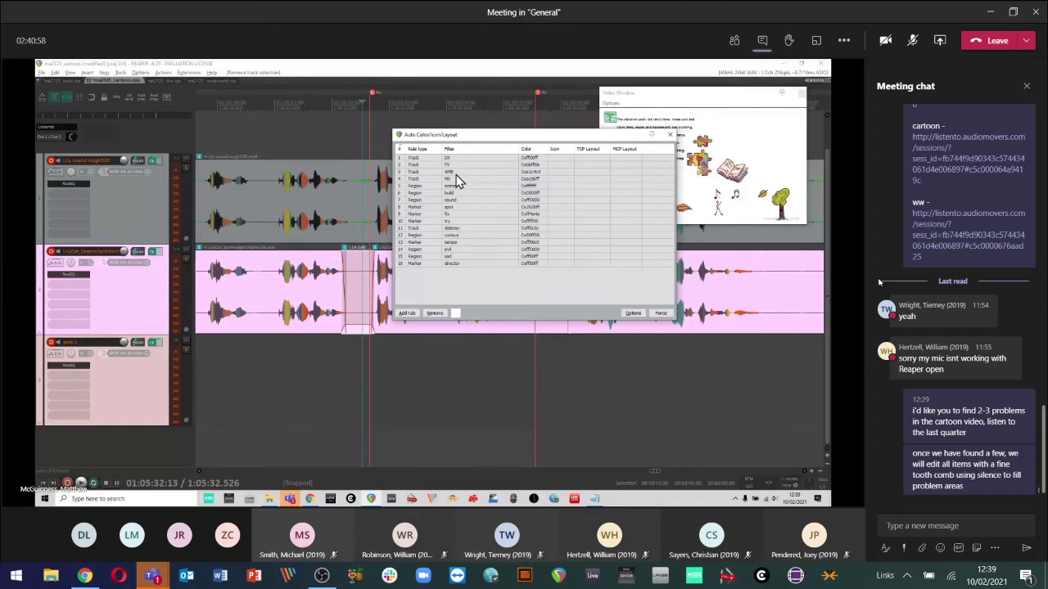
- Close the Auto Color/Icon/Layout window and select the ambience track in the cartoon project
click(143, 464)
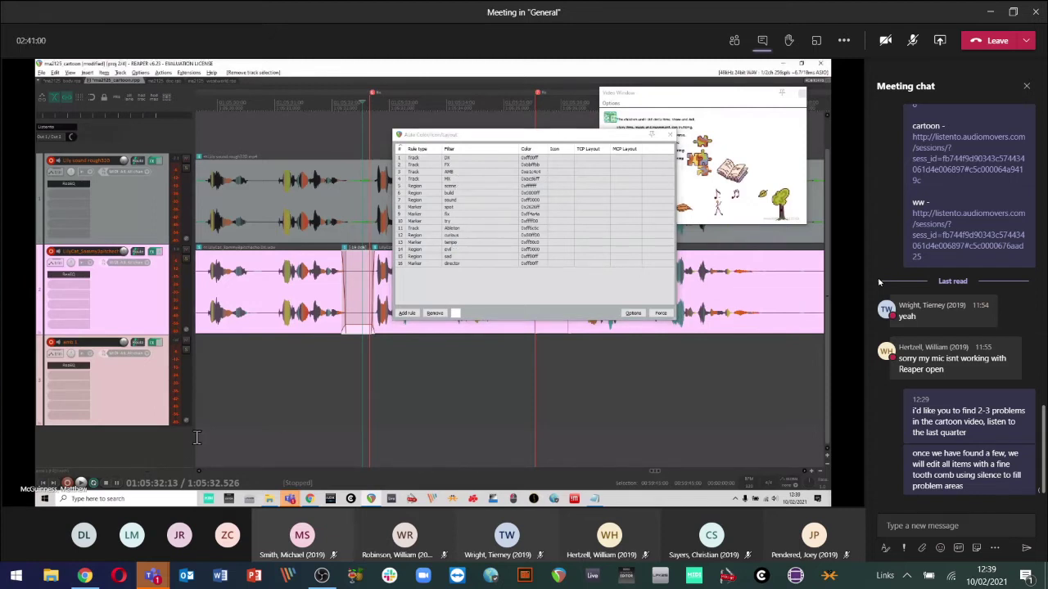
click(256, 394)
click(669, 134)
scroll(228, 328, down, 2)
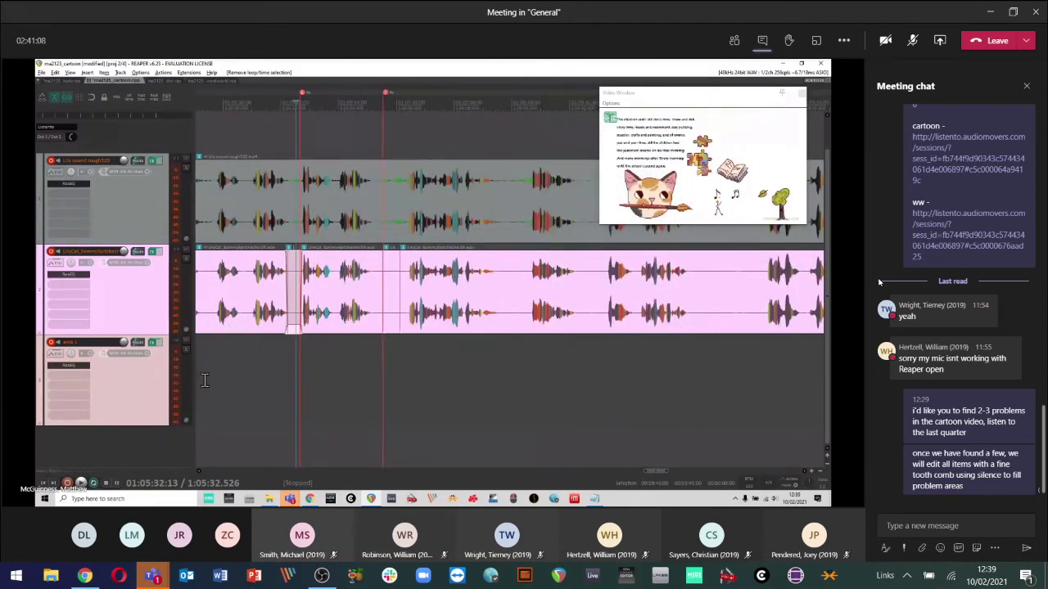
click(145, 391)
scroll(257, 370, down, 2)
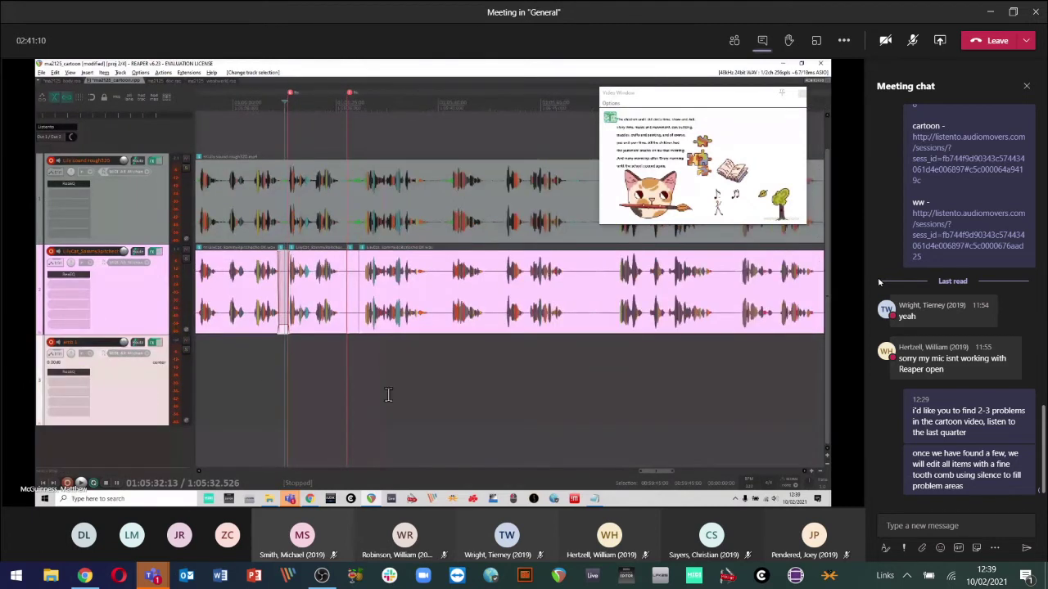
- Play the cartoon narration around 01:06:02 and examine its waveform in close-up and through to the end of the recording
scroll(282, 378, down, 3)
click(312, 338)
key(space)
scroll(343, 352, up, 4)
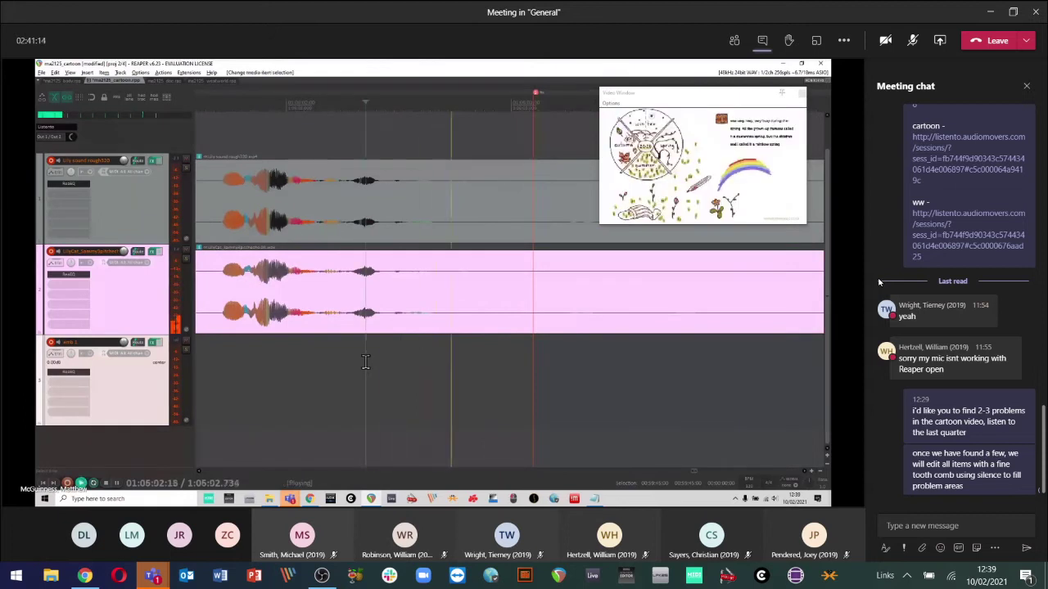
key(space)
scroll(349, 370, down, 3)
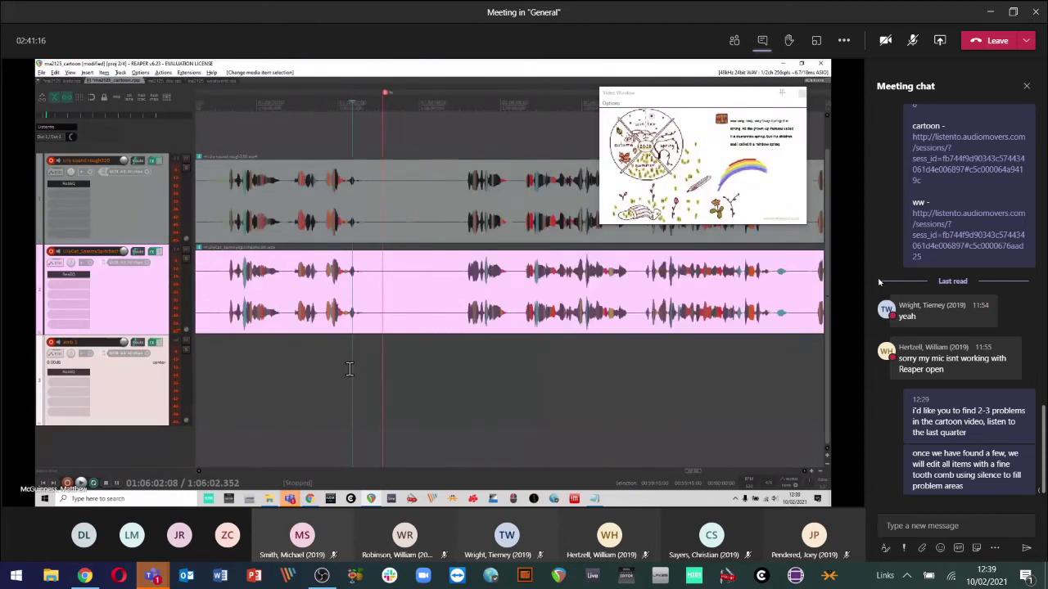
scroll(314, 372, down, 3)
scroll(496, 368, up, 5)
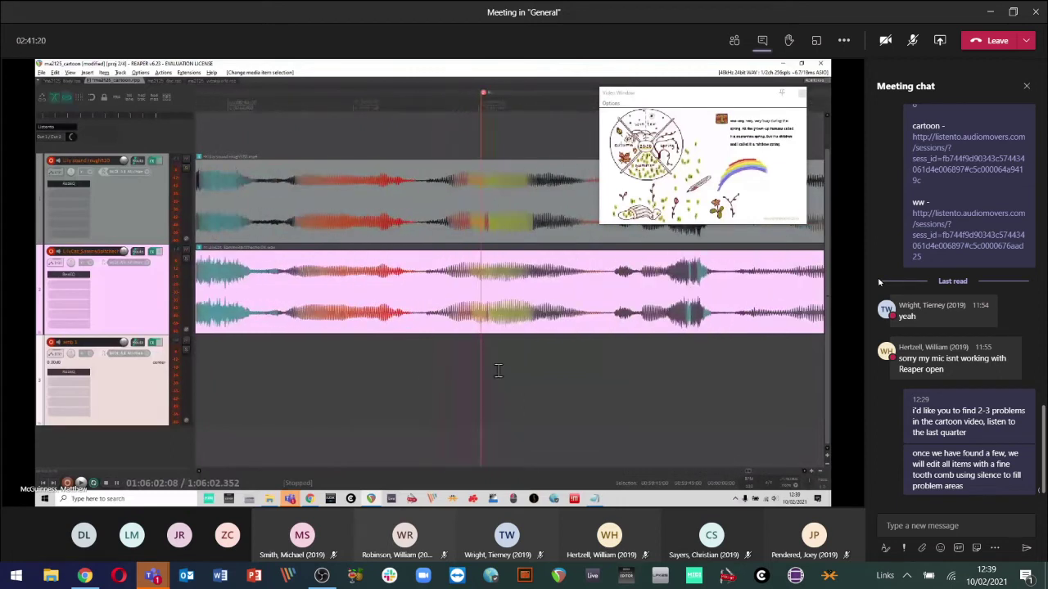
scroll(515, 368, down, 3)
scroll(589, 372, down, 2)
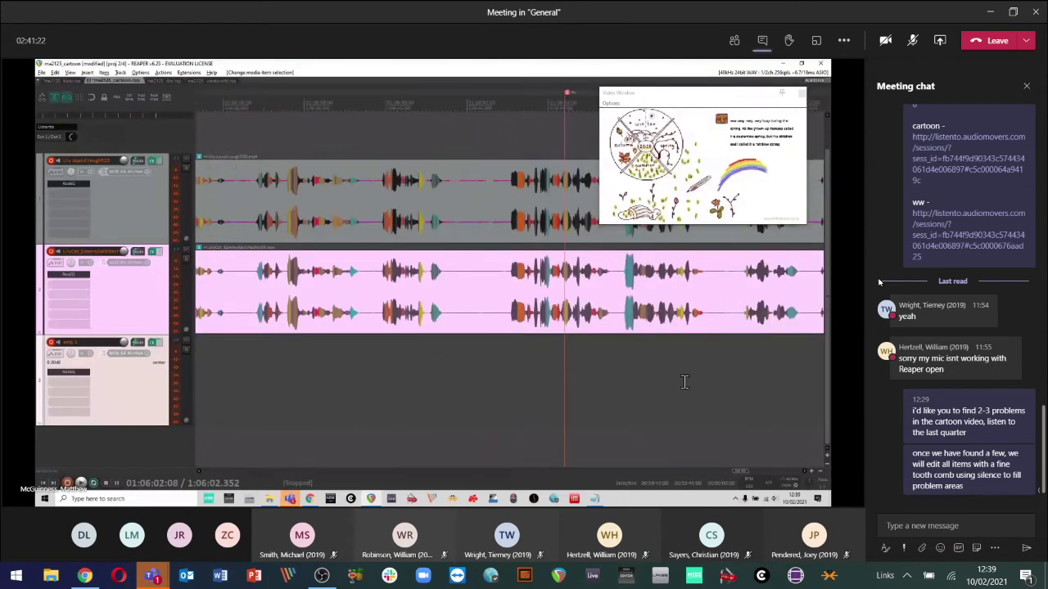
scroll(684, 381, down, 6)
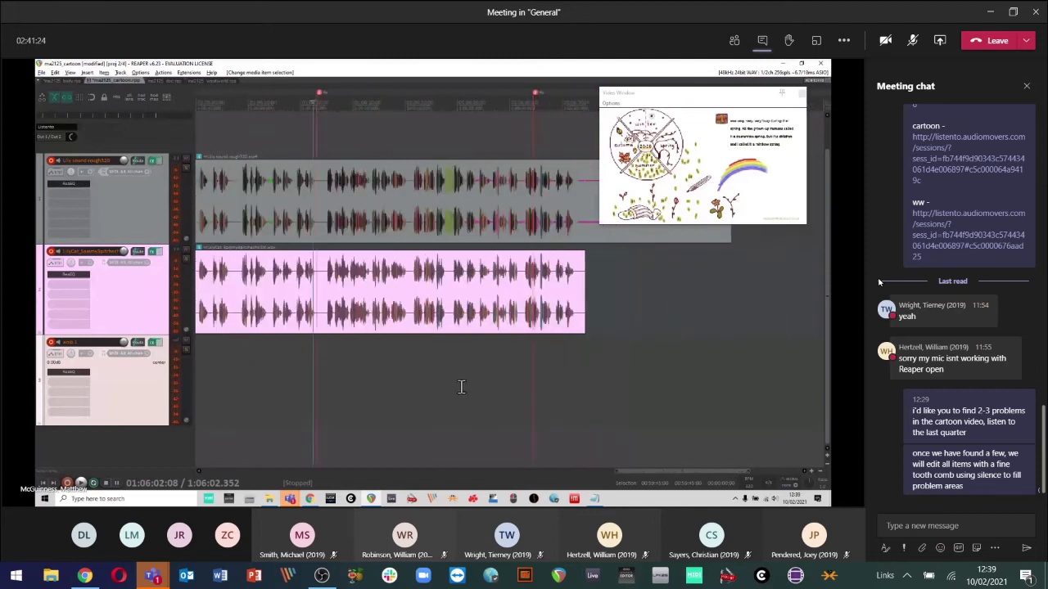
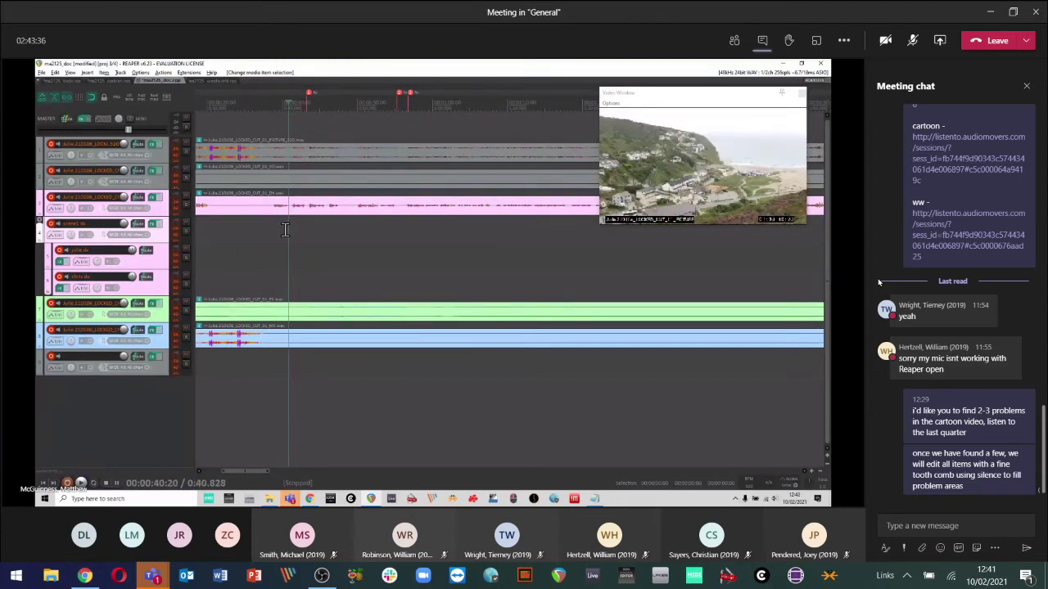
- Switch to Chrome, open the cartoon stream link from the meeting chat again and start listening
scroll(879, 281, up, 3)
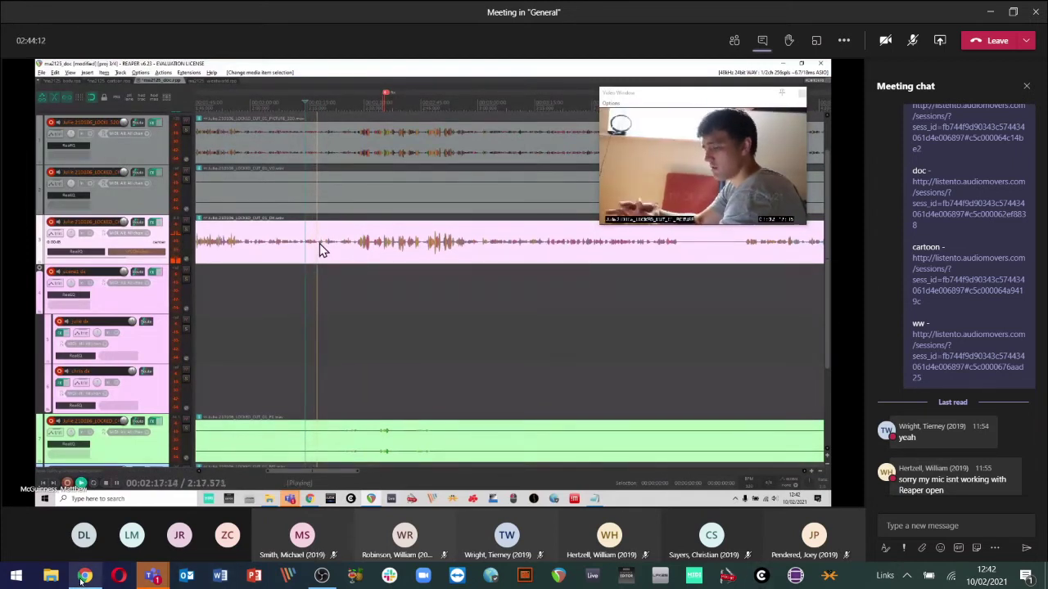
mouse_move(83, 577)
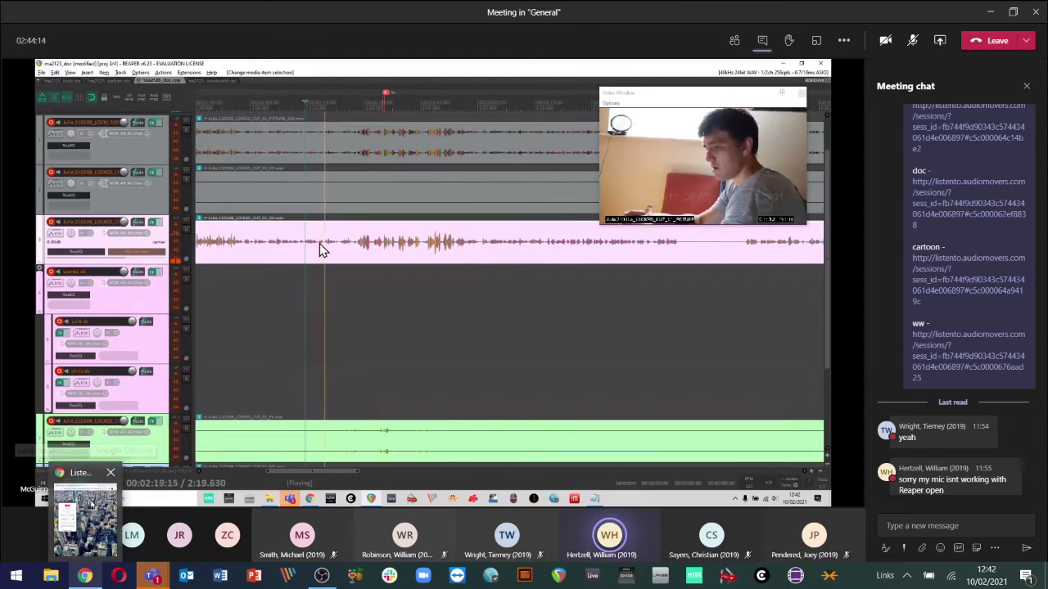
click(90, 511)
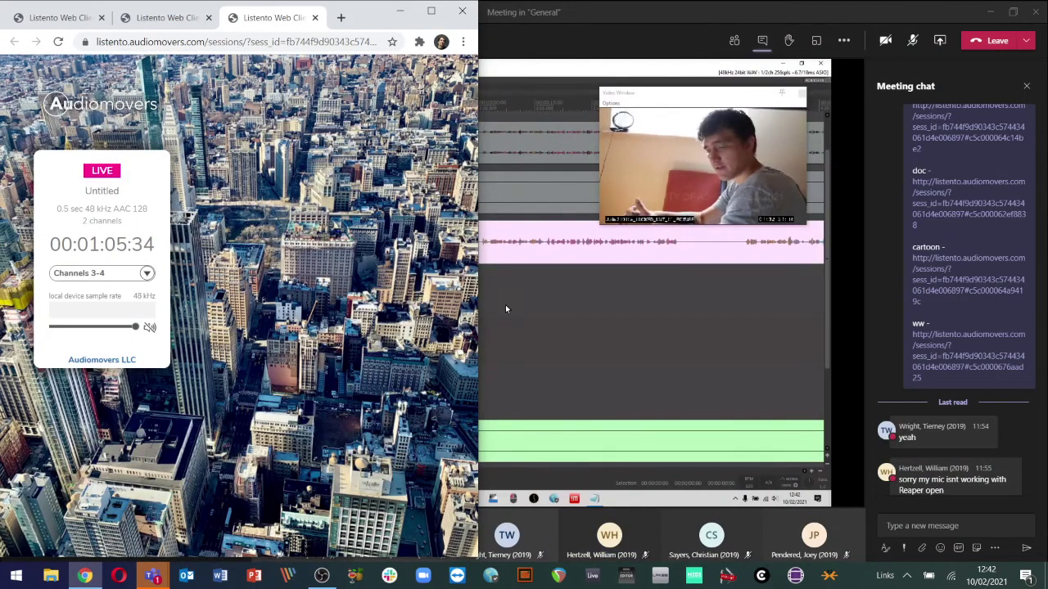
click(937, 268)
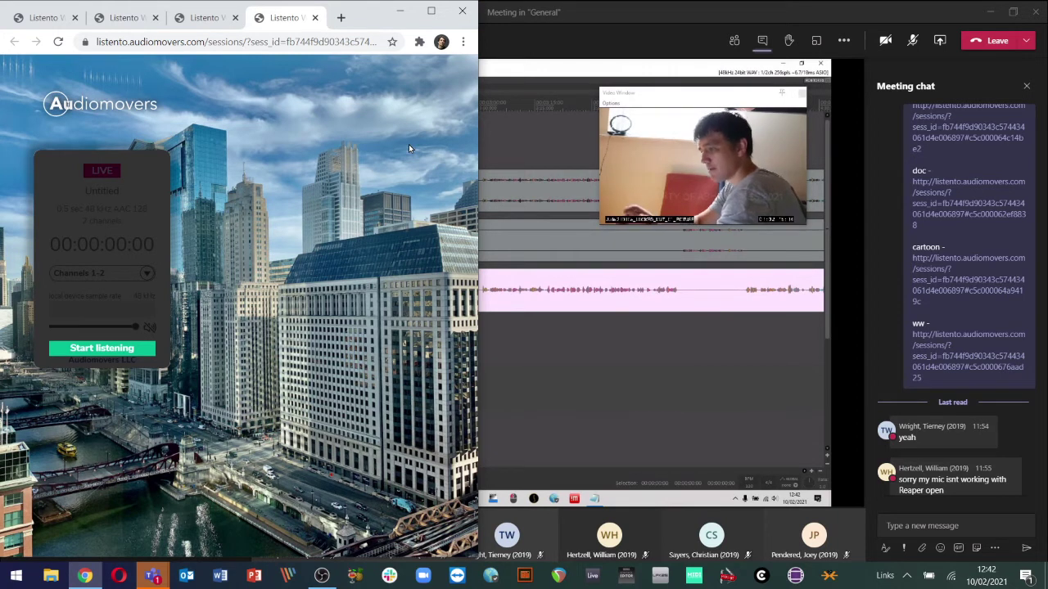
click(101, 348)
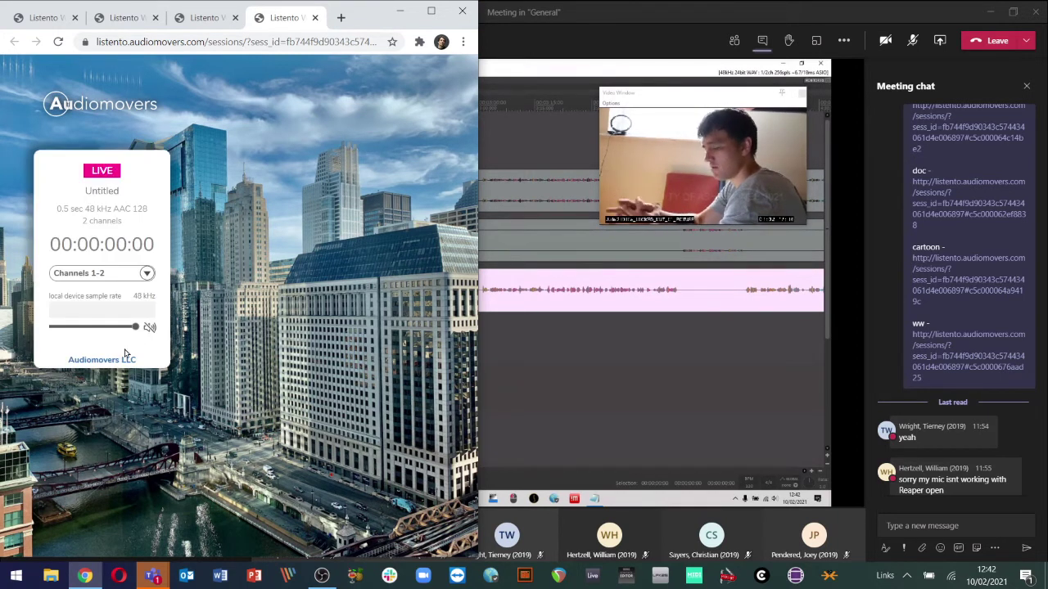
- Check the open Listento stream tabs and close all of them except the first
click(207, 20)
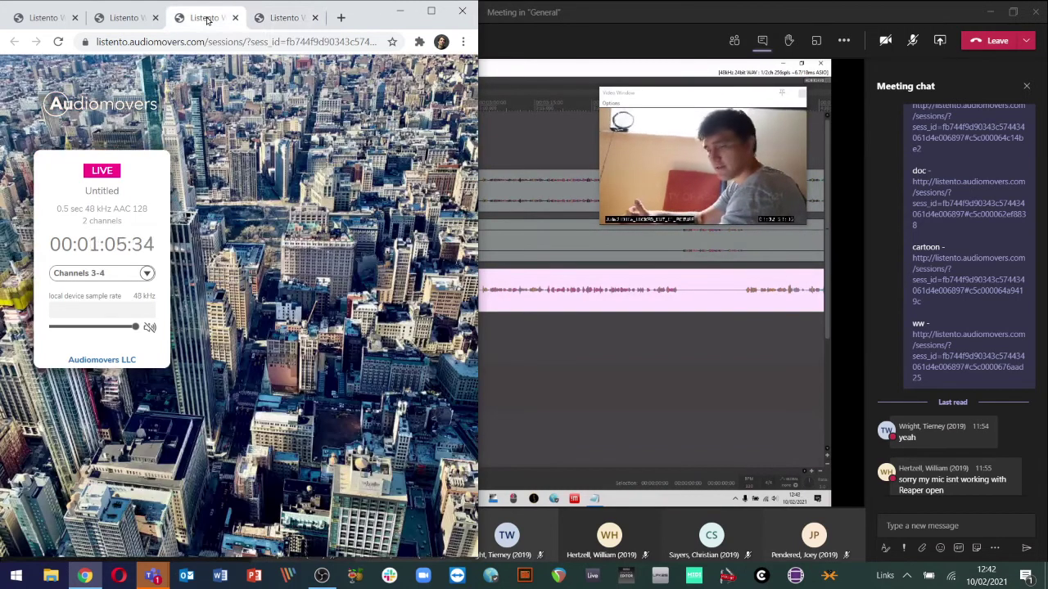
click(278, 18)
click(118, 20)
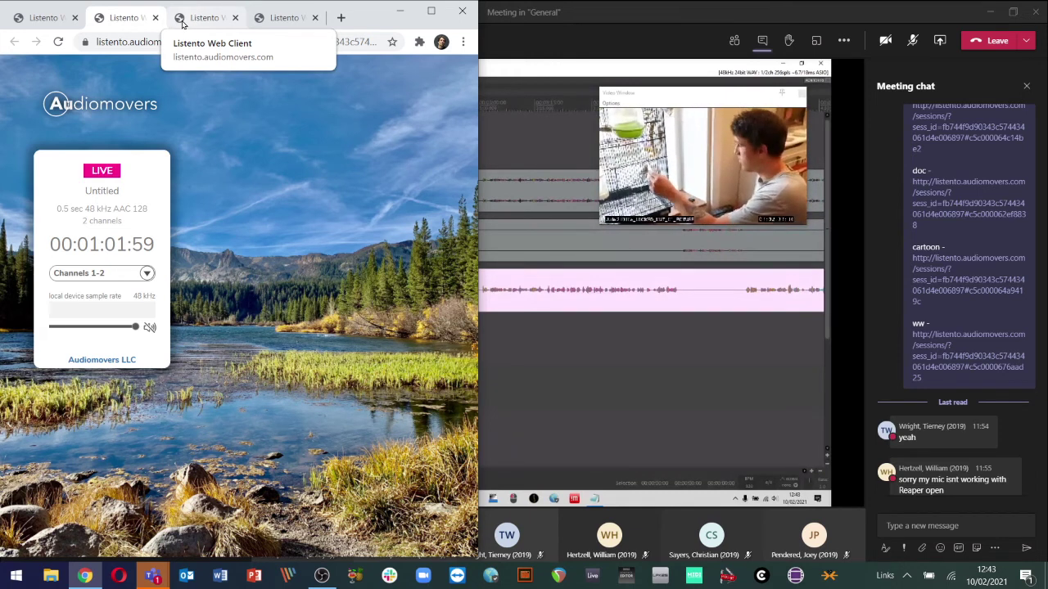
click(157, 19)
click(157, 20)
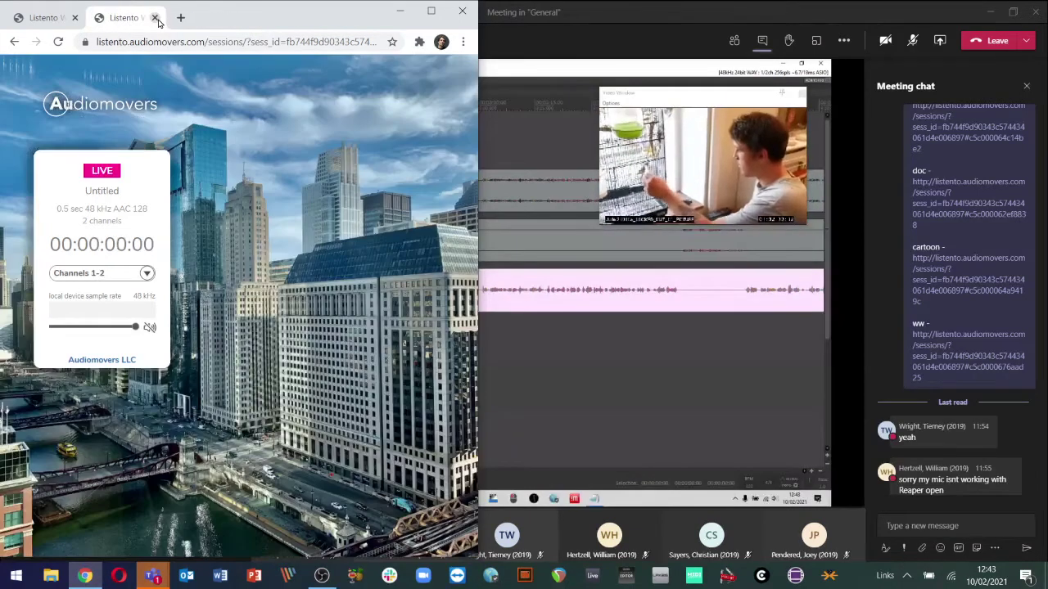
click(155, 18)
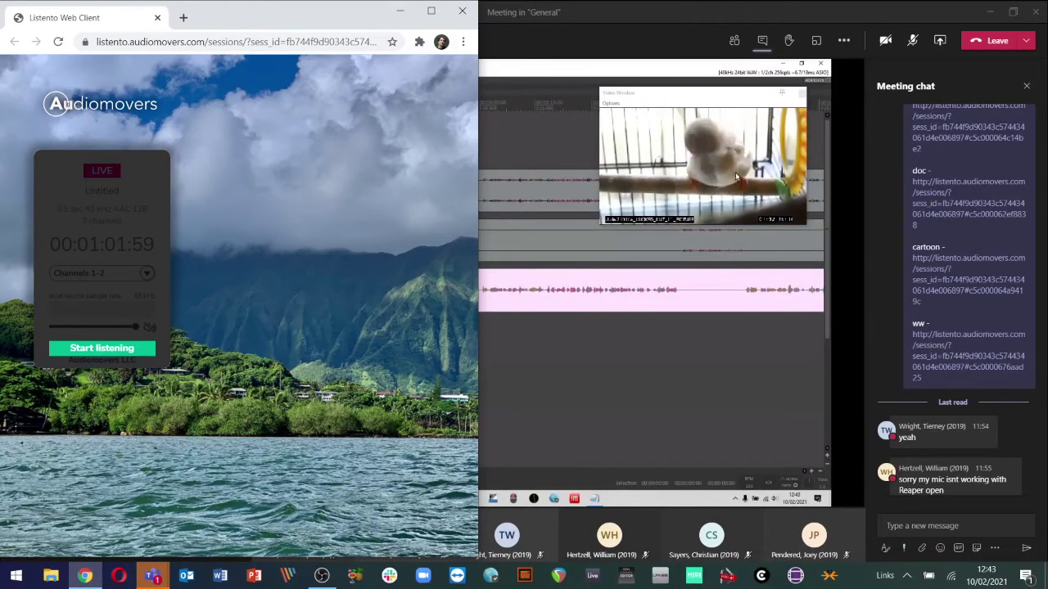
- Open the doc stream link from the meeting chat, start listening and return to the Teams meeting
click(894, 192)
click(941, 205)
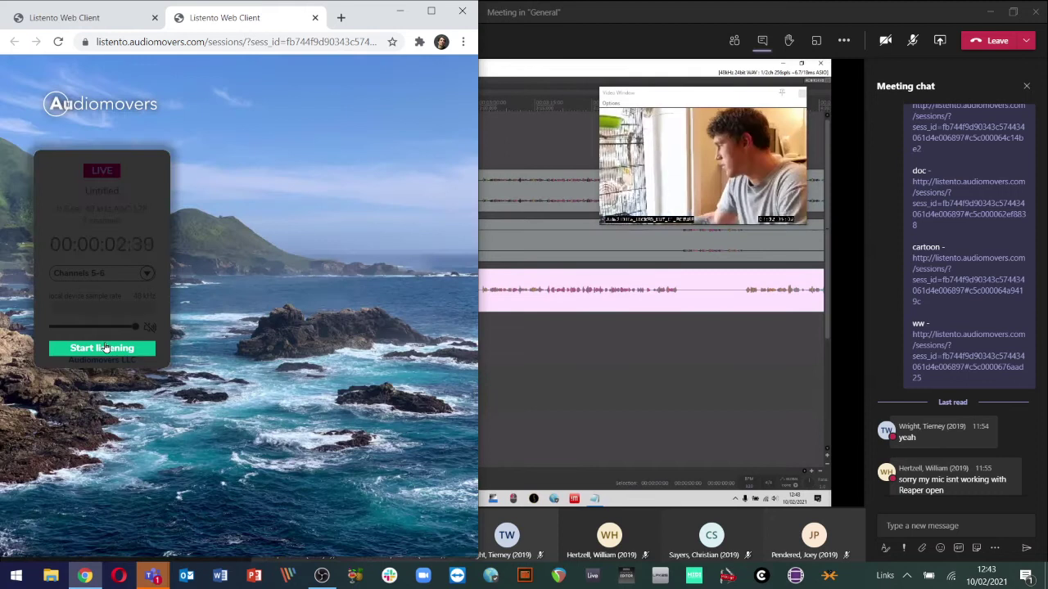
click(102, 347)
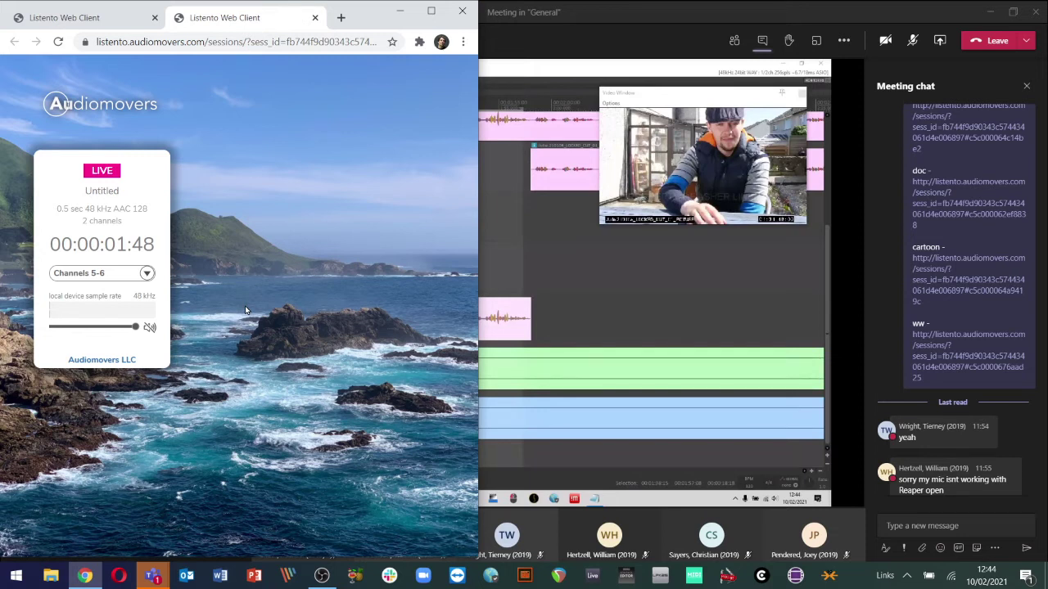
click(616, 314)
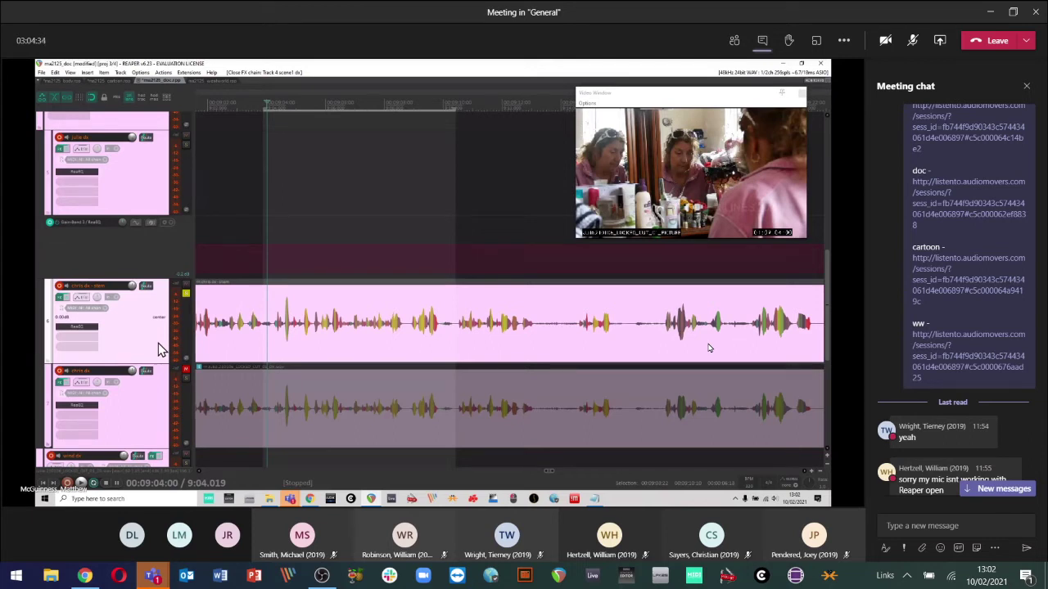
- Unmute and solo the original dialogue track below its rendered stem in the doc project, and compare both waveforms
click(186, 369)
scroll(263, 391, up, 4)
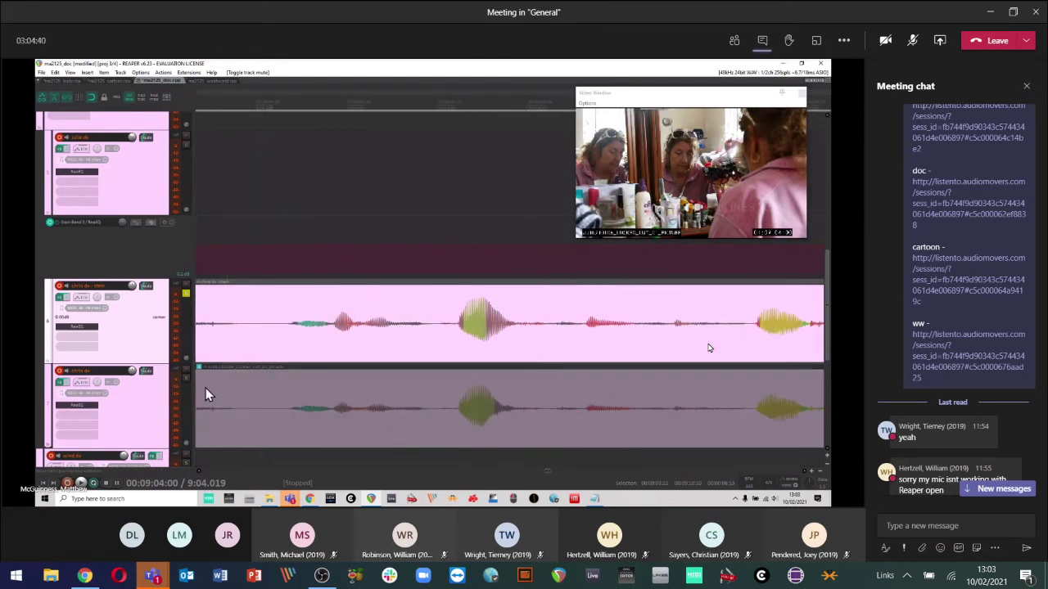
click(185, 377)
scroll(509, 426, up, 2)
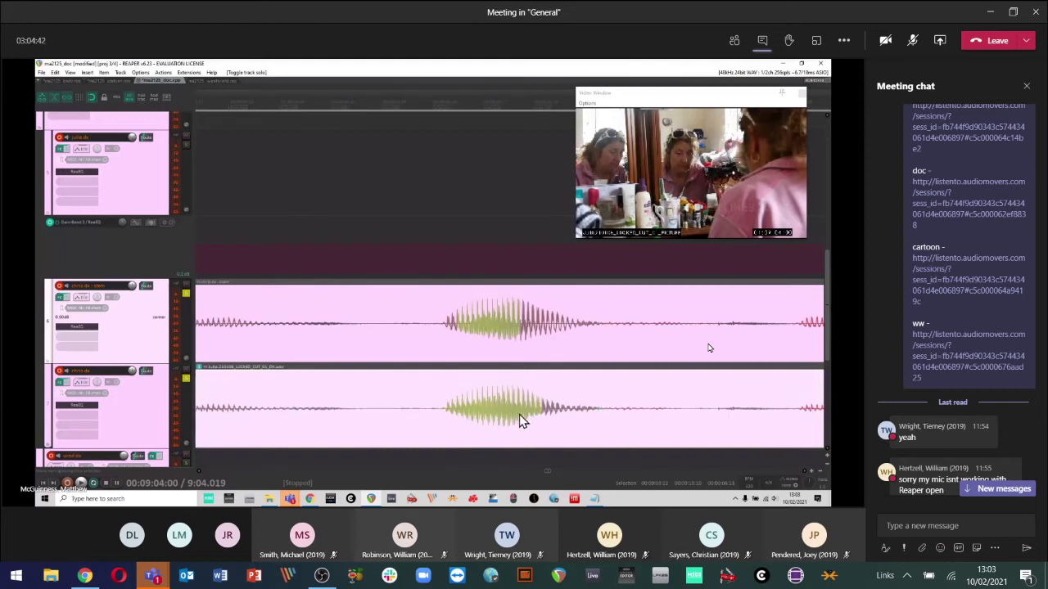
scroll(519, 406, down, 4)
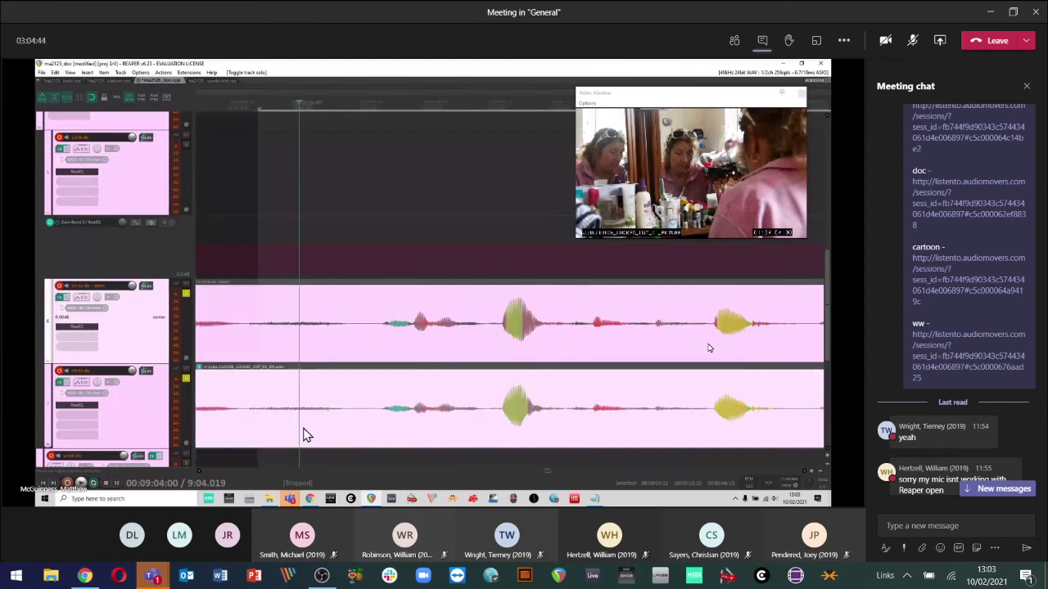
scroll(286, 421, down, 3)
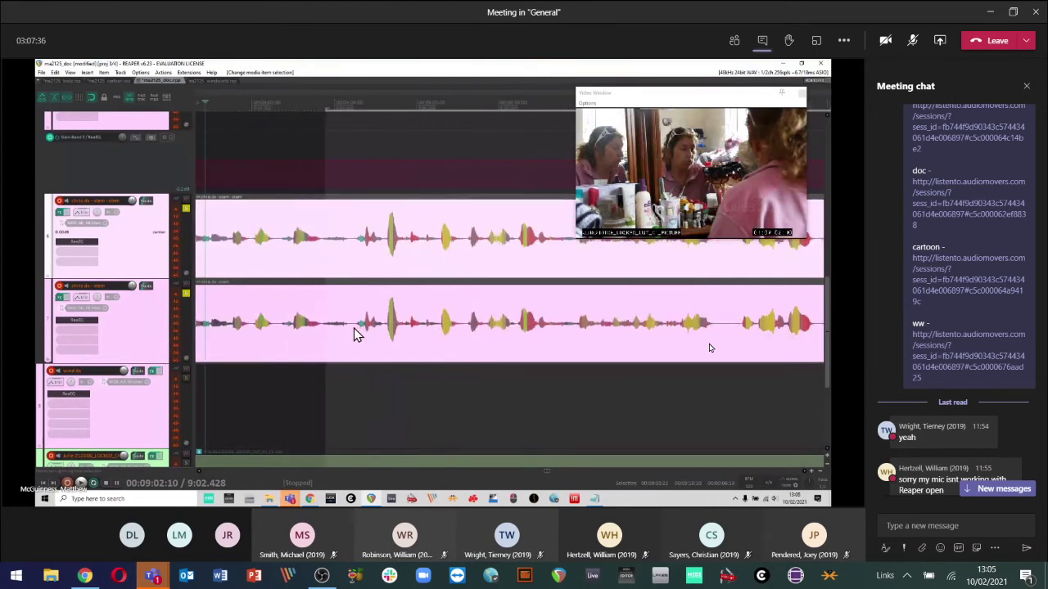
- Turn off solo on the two rendered dialogue stem tracks and compare their waveforms in close-up
click(189, 302)
scroll(352, 311, up, 3)
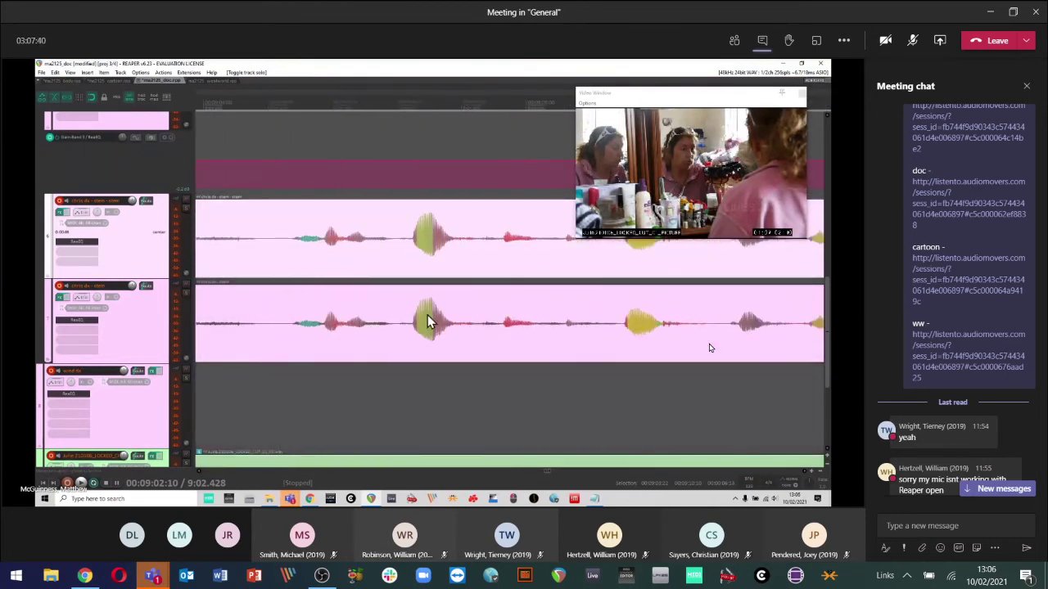
scroll(431, 318, up, 3)
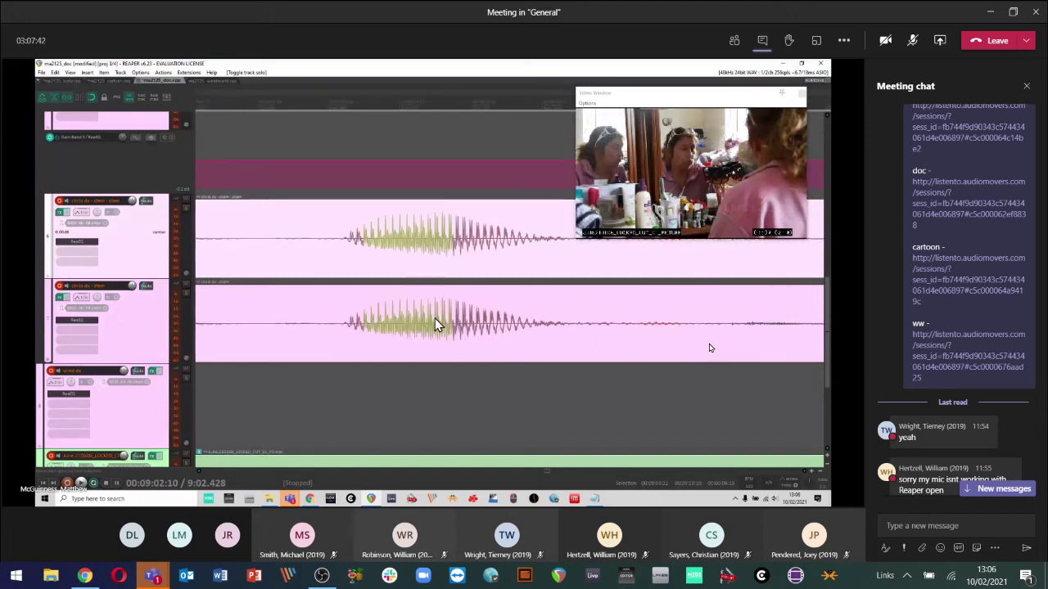
scroll(434, 318, down, 5)
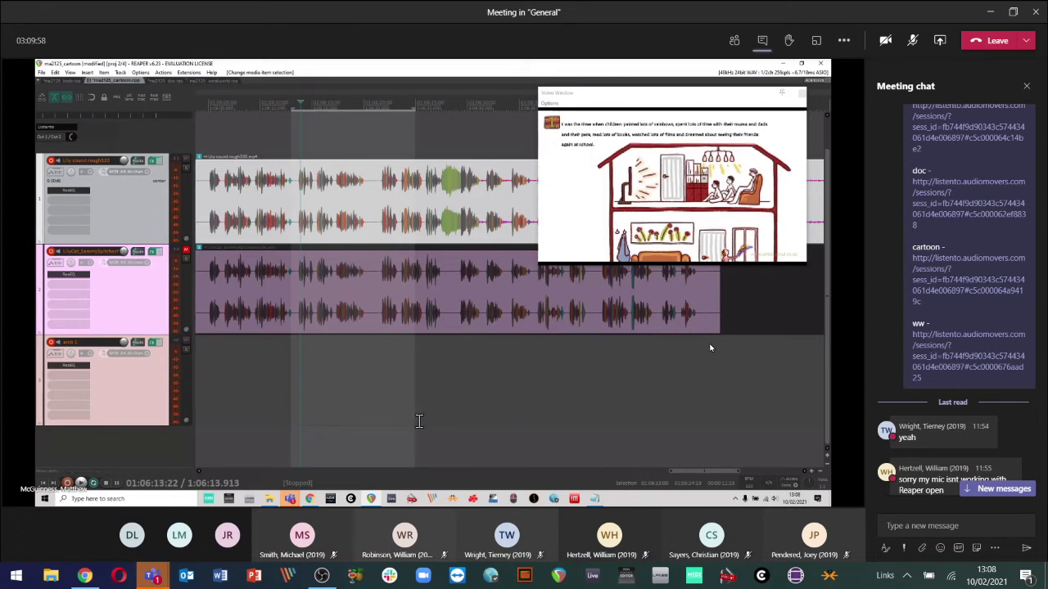
- Show the newest message in the meeting chat and open the JC-IR-Synthetic-Prototypes folder in LESSON FILES
click(1005, 491)
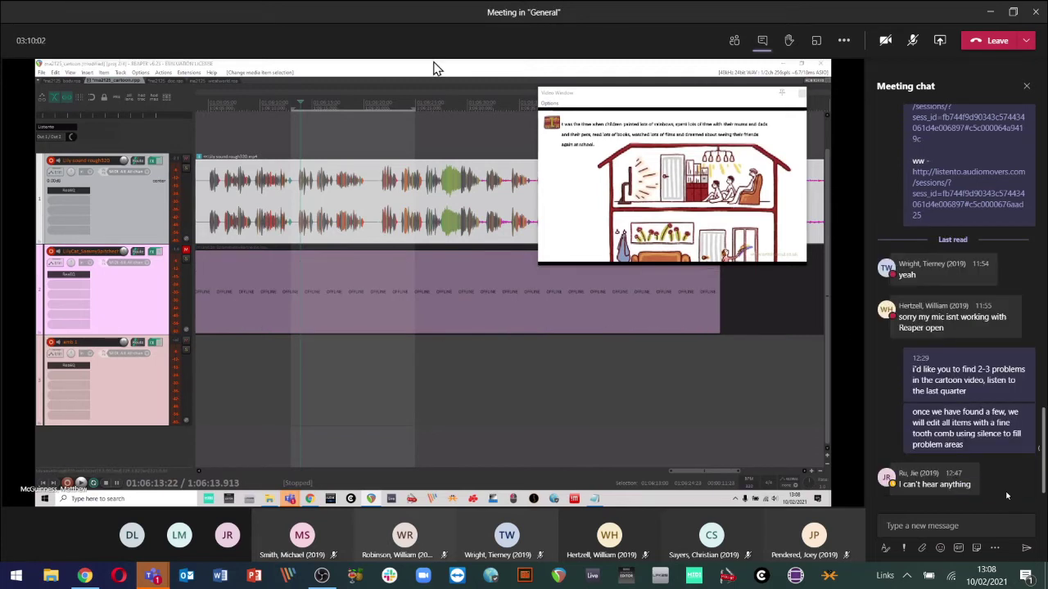
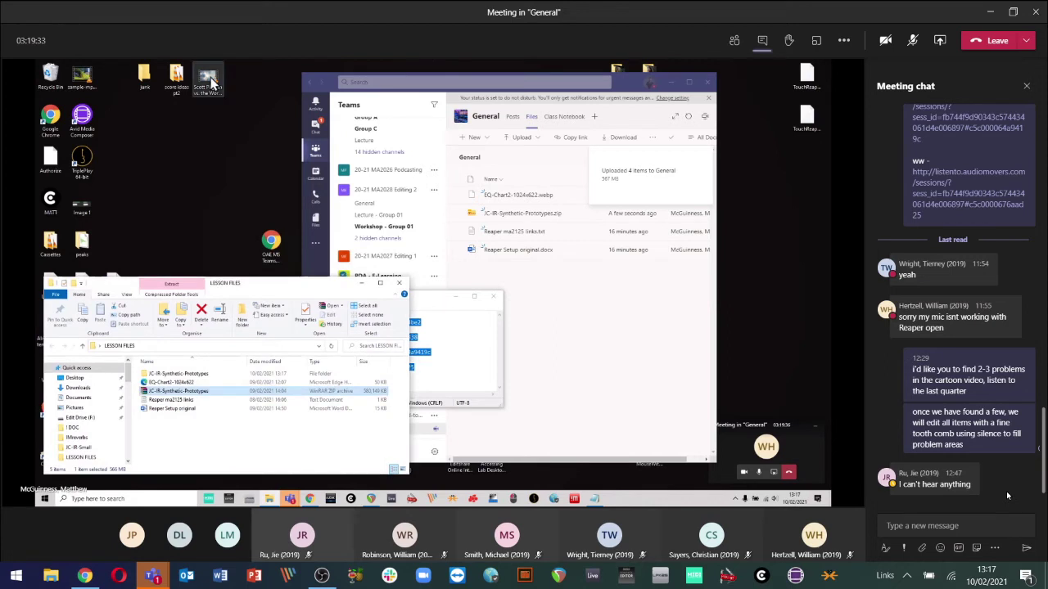
double_click(183, 374)
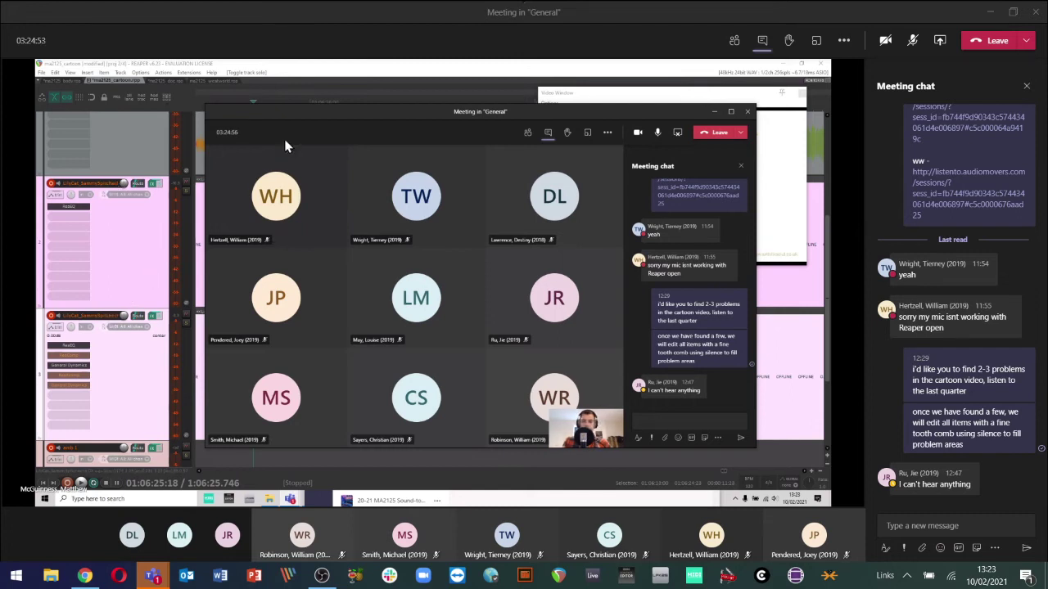
- Move the shared meeting window aside and draw an empty MIDI item from bar 1 on the blank project's first track
drag(291, 117, 358, 127)
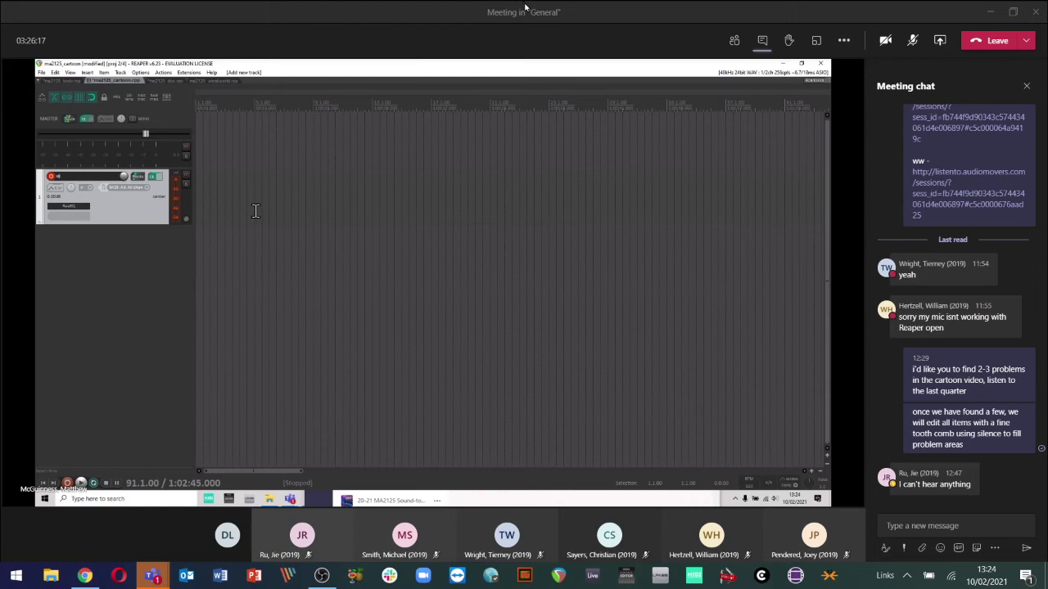
drag(219, 215, 489, 218)
drag(400, 218, 321, 212)
- Add a second empty track below the MIDI track and delete it
double_click(142, 265)
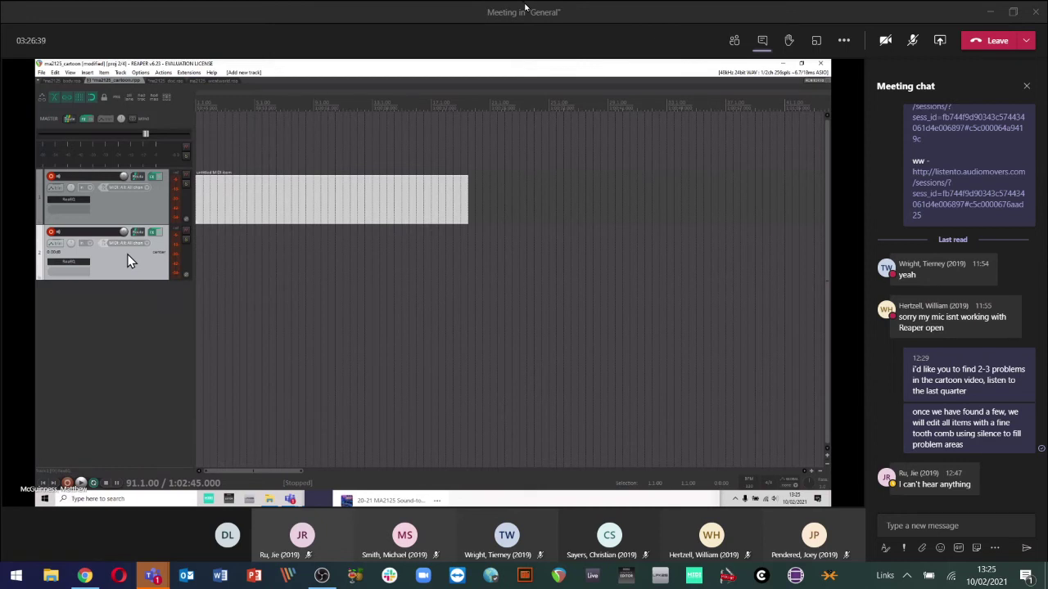
key(Delete)
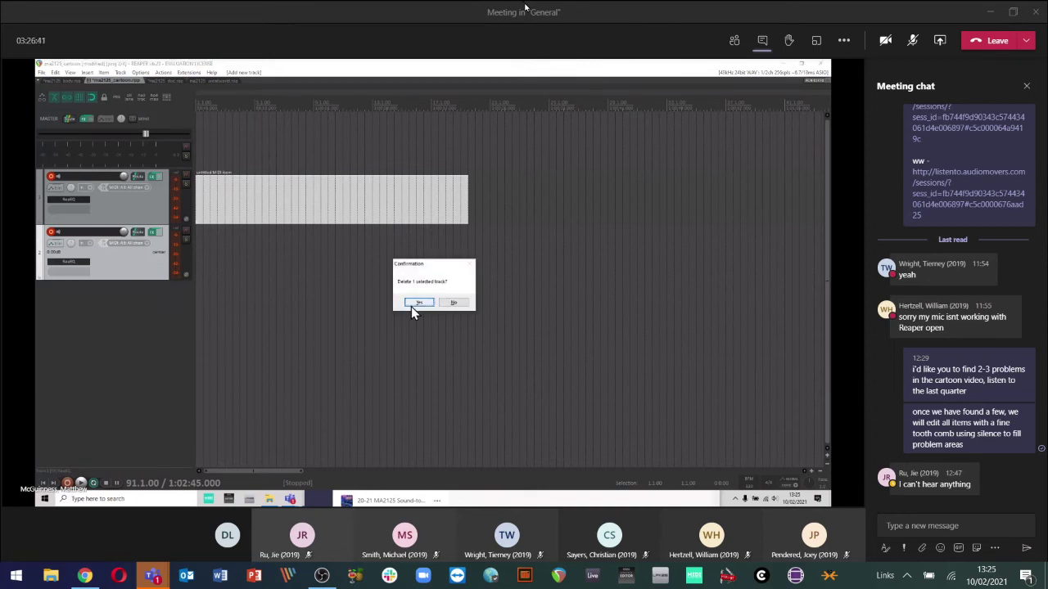
click(414, 303)
- Add two empty tracks below the track that holds the MIDI item
double_click(161, 322)
double_click(163, 355)
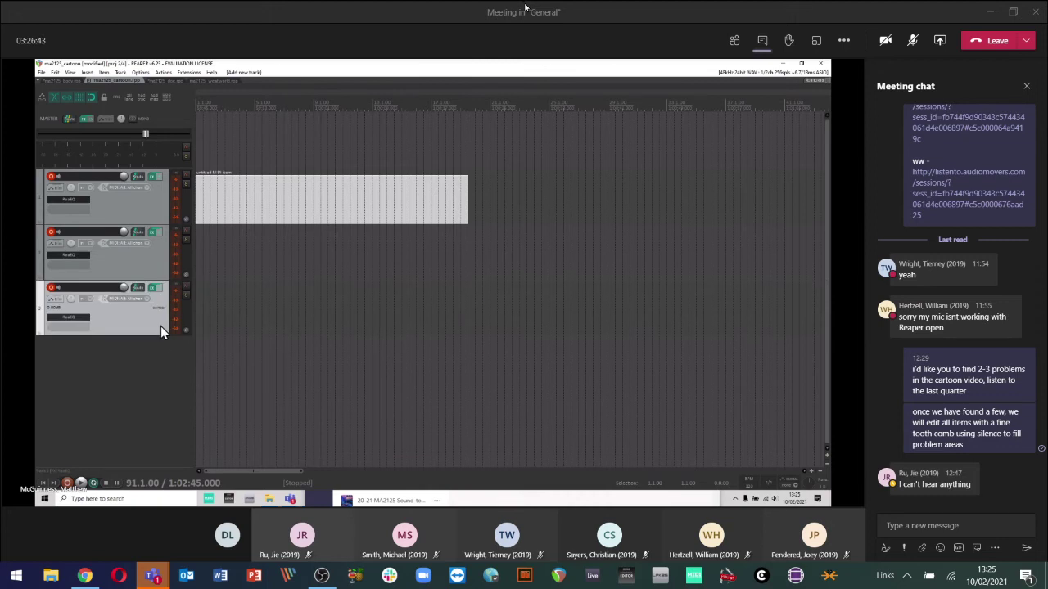
- Delete all three tracks, including the one holding the MIDI item, and add one new empty track
click(155, 260)
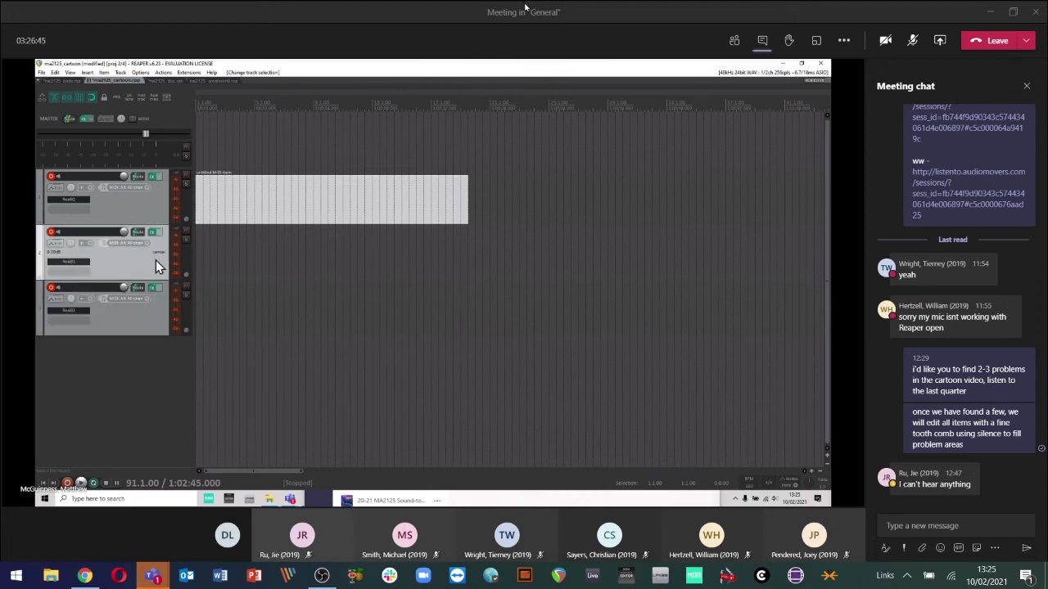
click(150, 310)
key(Delete)
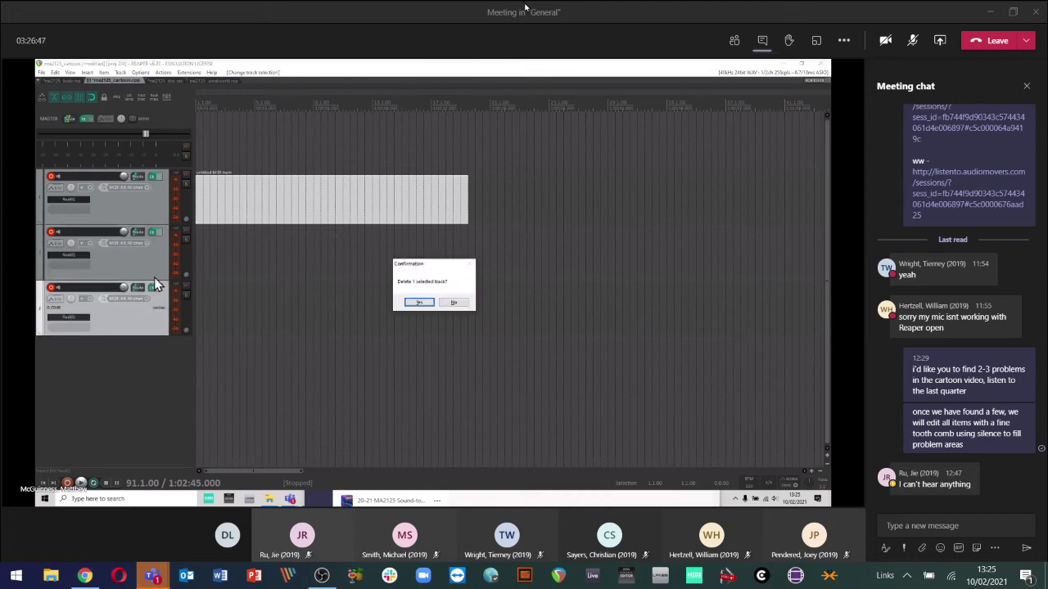
key(Return)
click(154, 266)
key(Delete)
key(Return)
key(Delete)
key(Return)
key(ctrl+t)
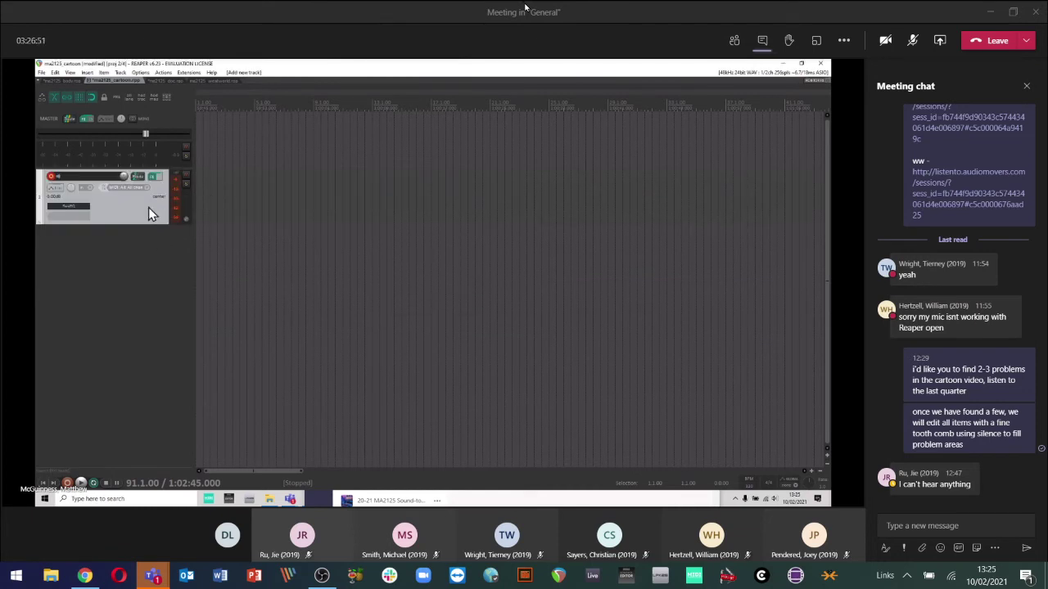
- Draw an empty MIDI item from just after bar 1 to about bar 19 and delete it
drag(206, 205, 473, 214)
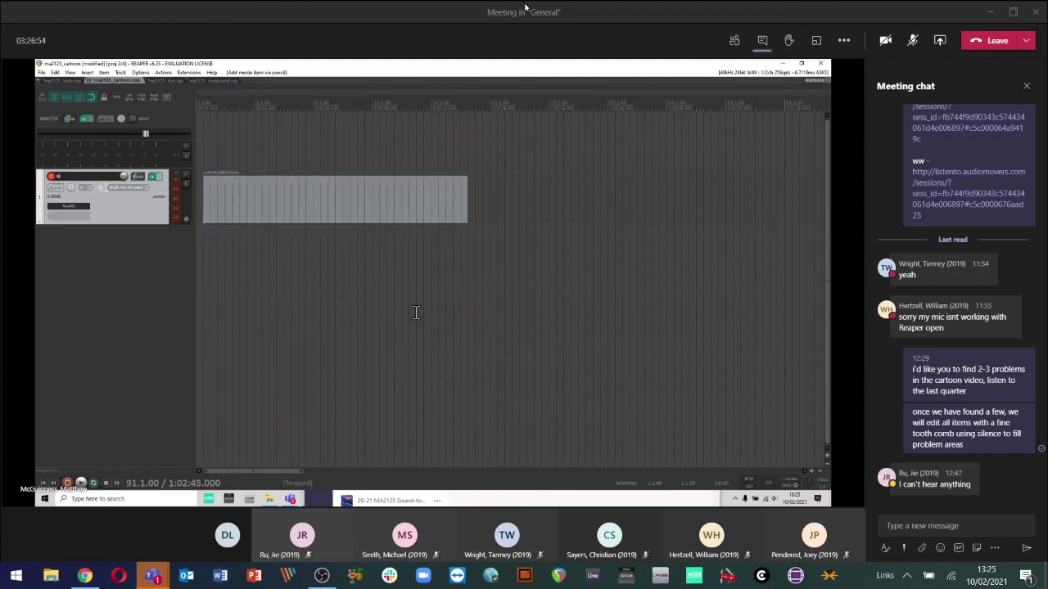
click(274, 201)
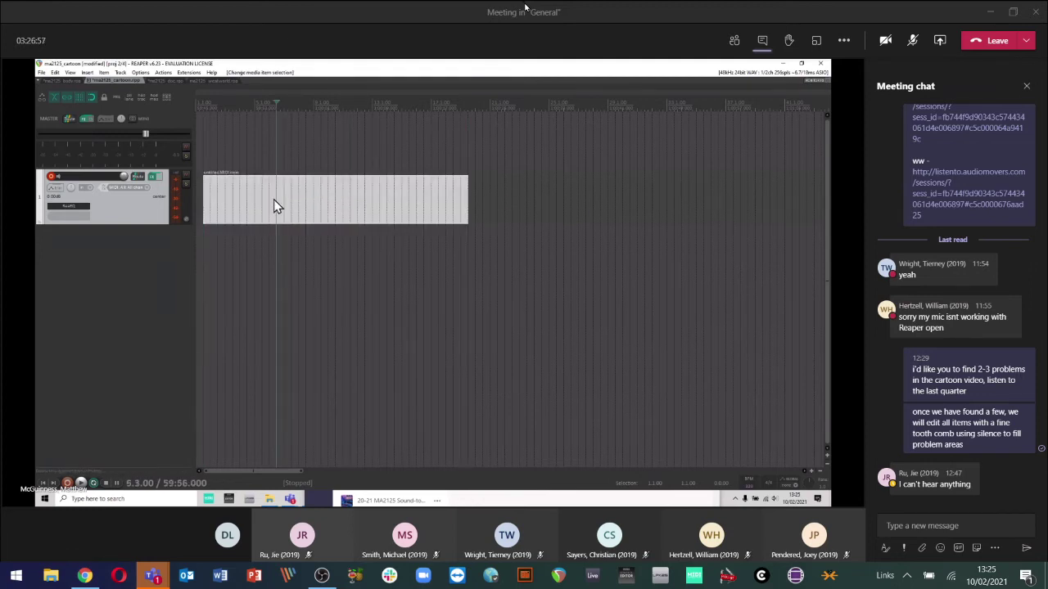
key(Delete)
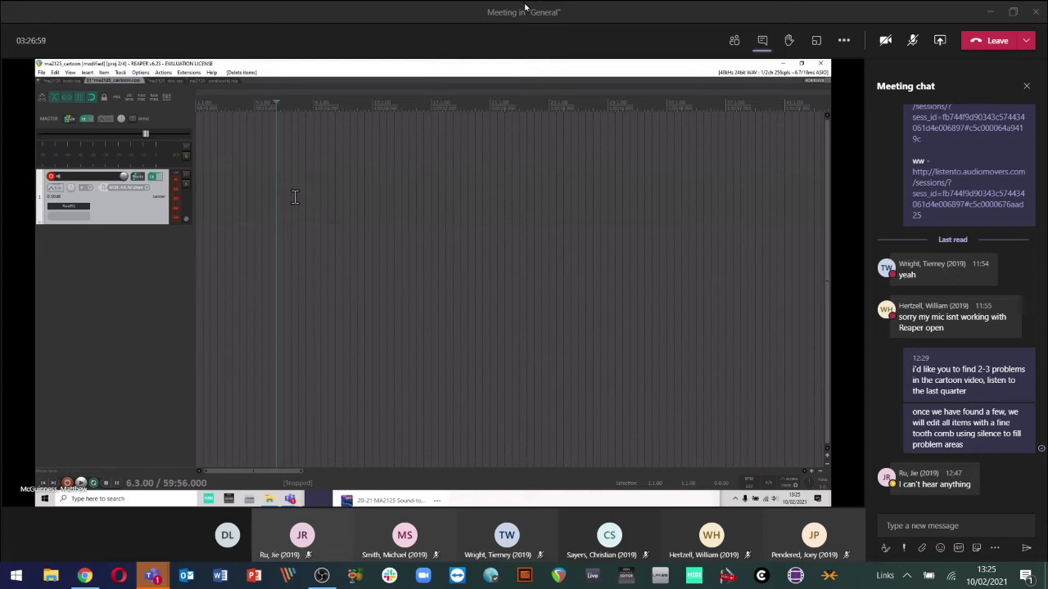
- Insert an empty MIDI item over a time selection from bar 1 to bar 9 and view its lowest octaves in the MIDI editor
drag(313, 198, 117, 206)
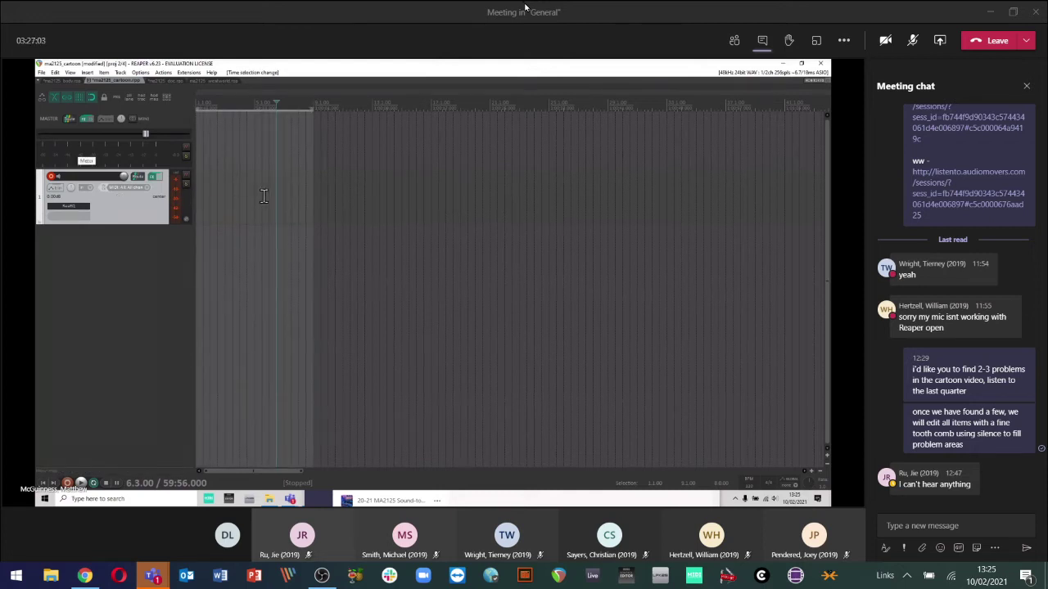
key(ctrl+alt+n)
double_click(234, 212)
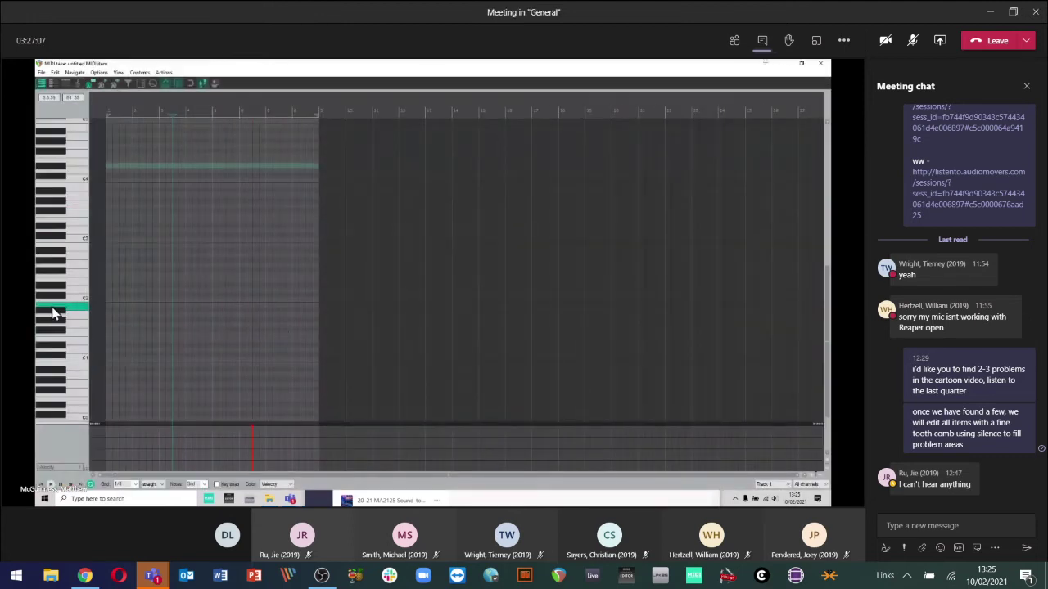
scroll(64, 307, up, 2)
scroll(49, 294, down, 3)
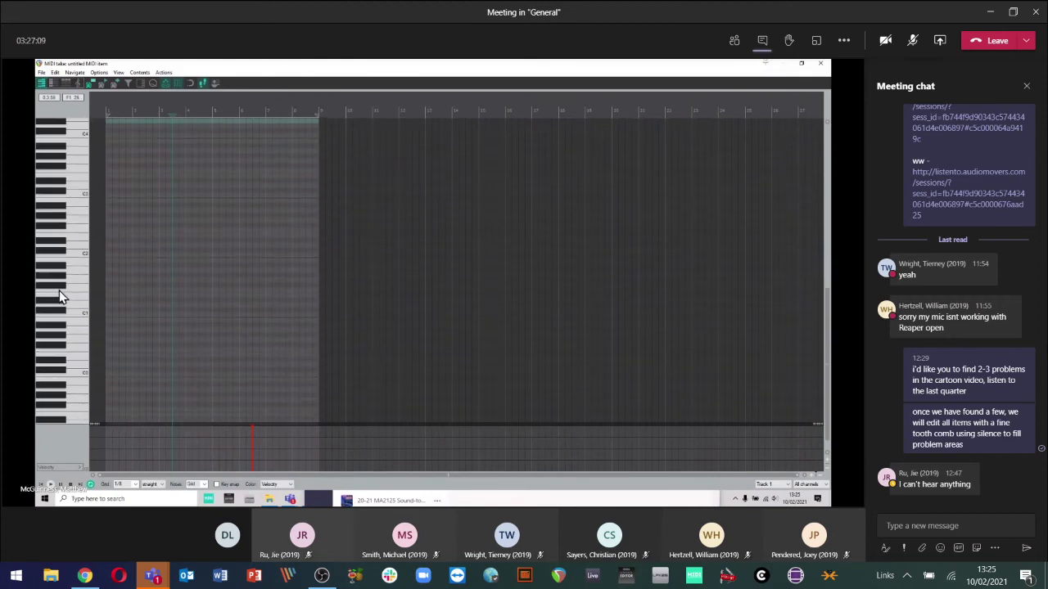
drag(818, 421, 826, 373)
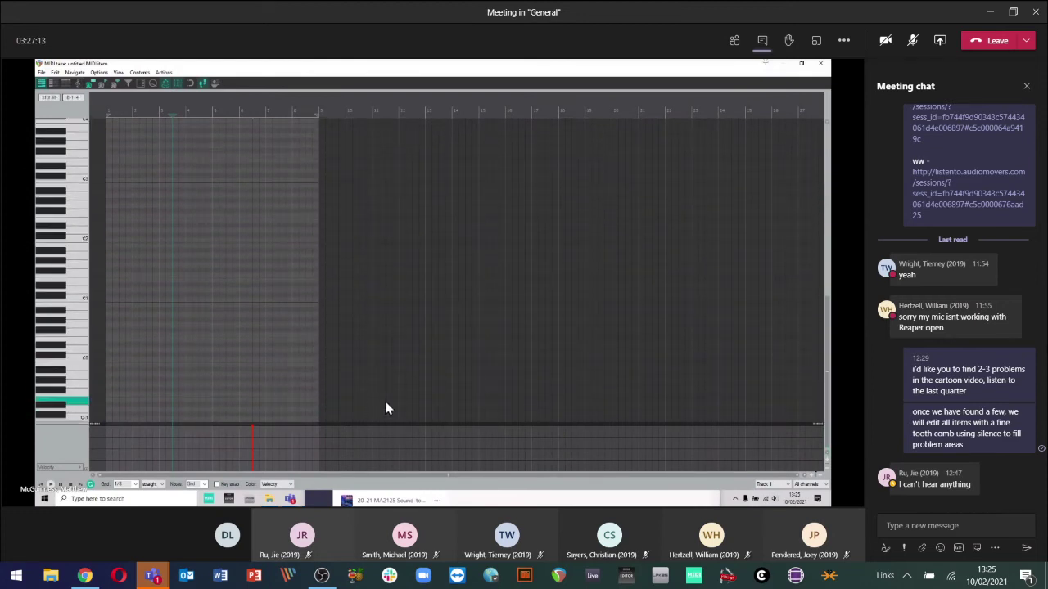
scroll(253, 317, down, 3)
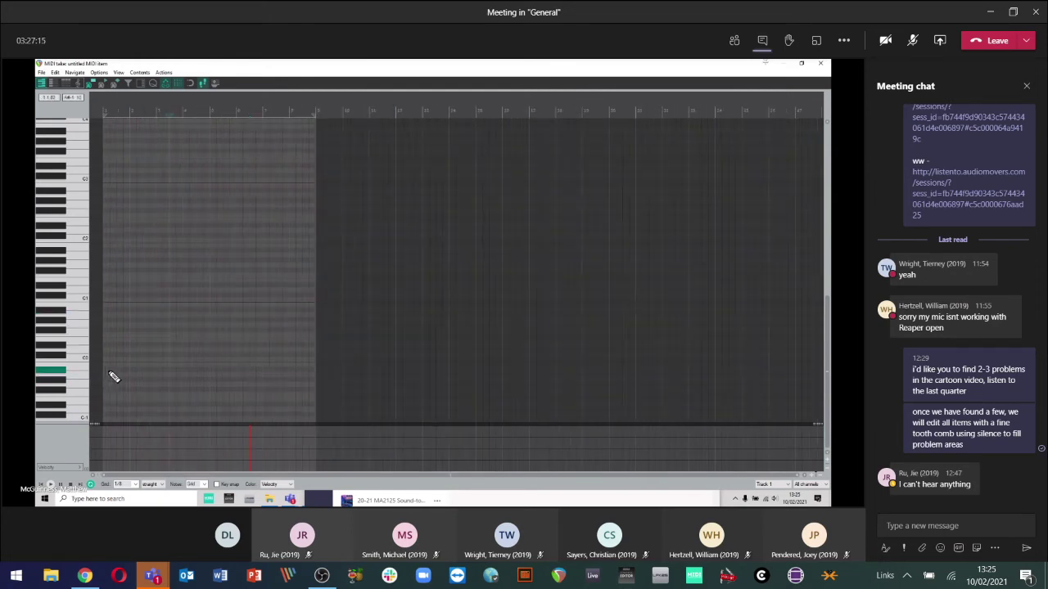
- Close the MIDI editor, then delete the MIDI item and clear the time selection
key(Escape)
key(Delete)
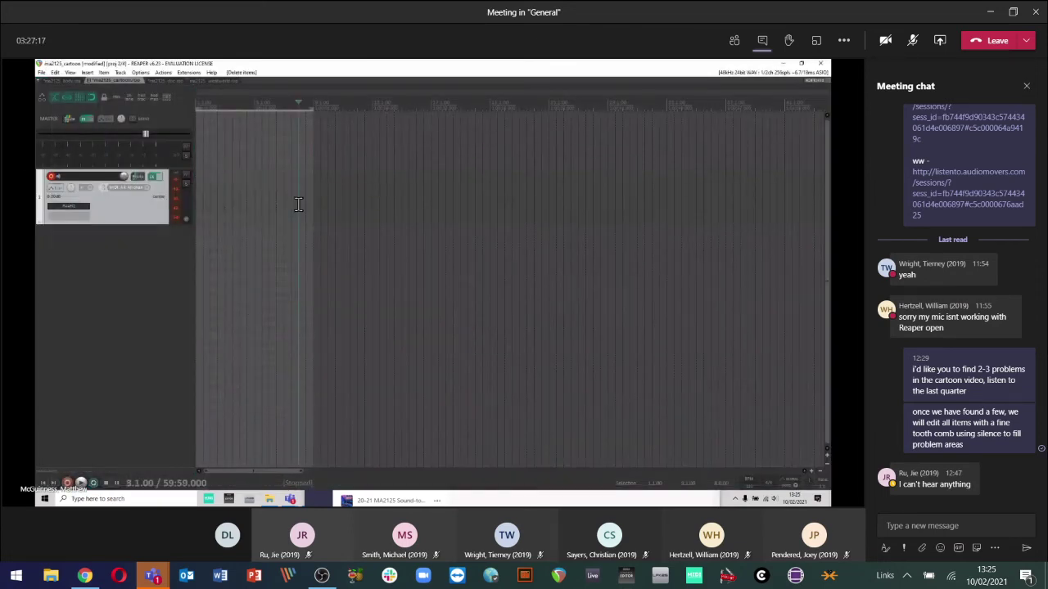
key(Escape)
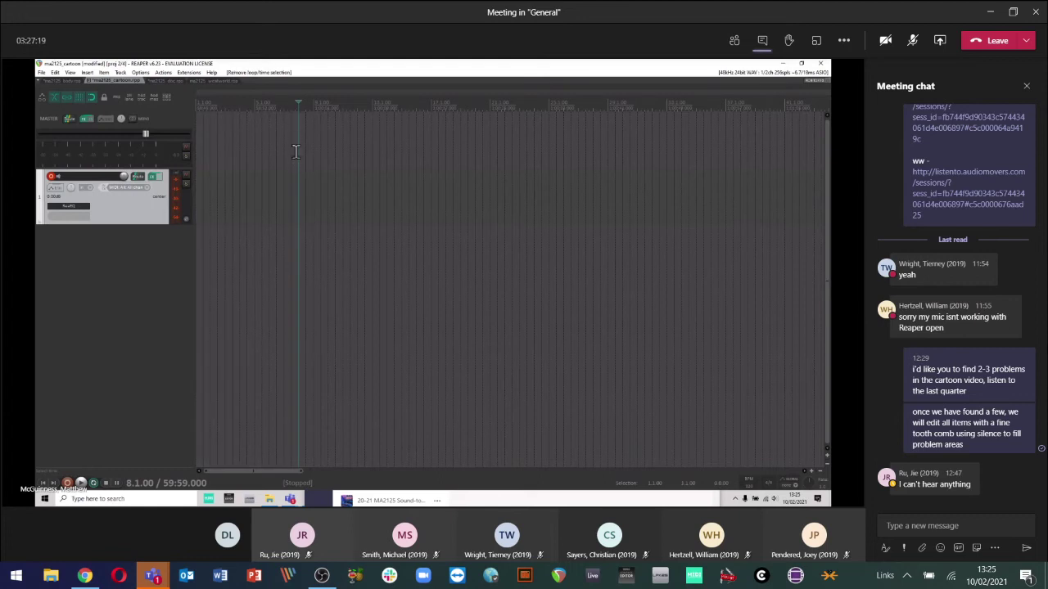
- Draw an empty MIDI item from bar 1 to bar 8 on the track
drag(304, 207, 174, 216)
scroll(240, 171, up, 2)
scroll(246, 179, up, 2)
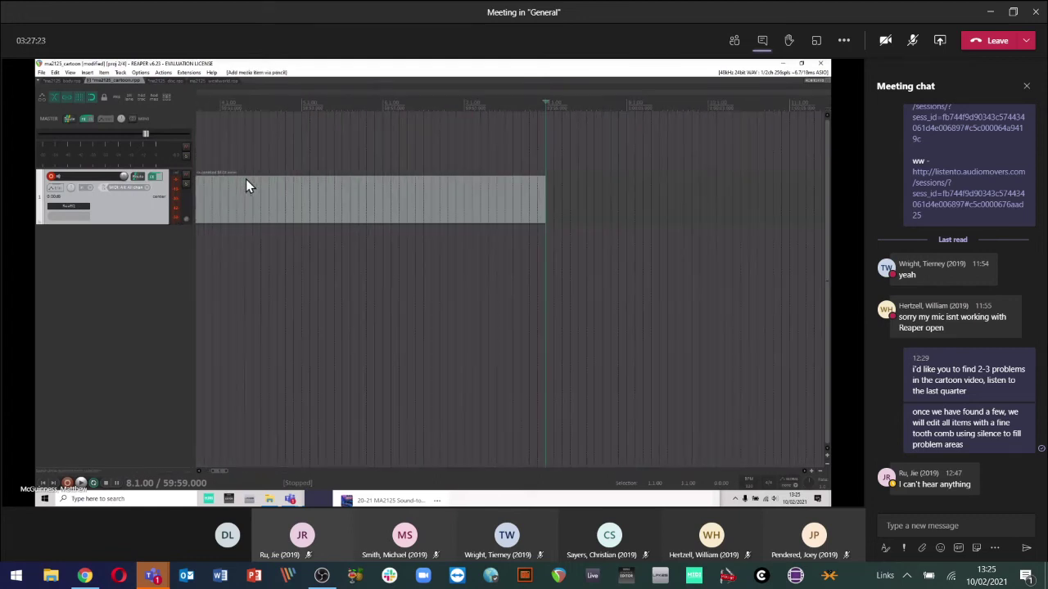
scroll(331, 196, down, 1)
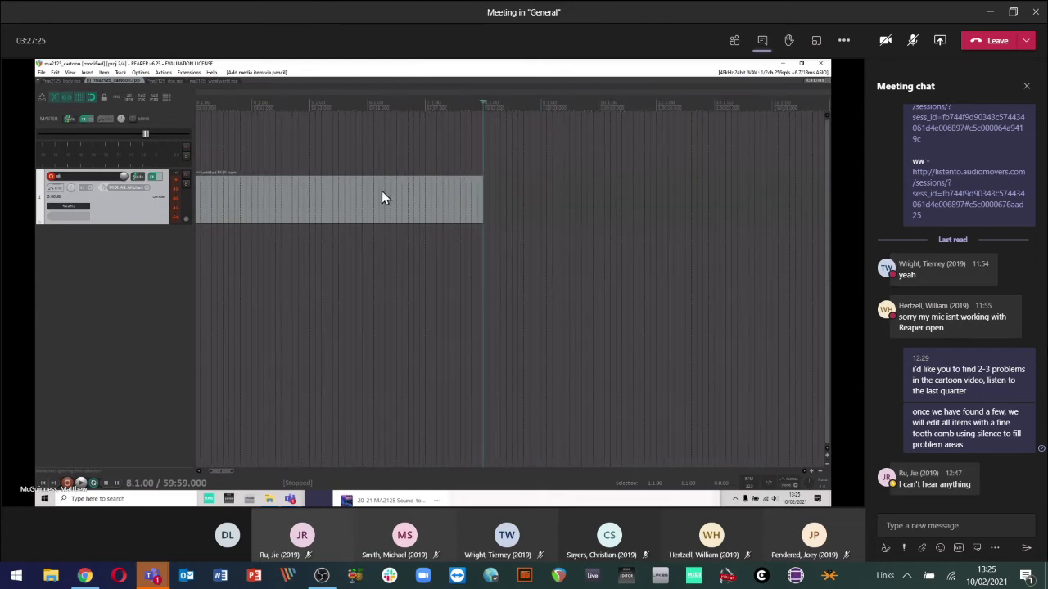
scroll(482, 173, up, 3)
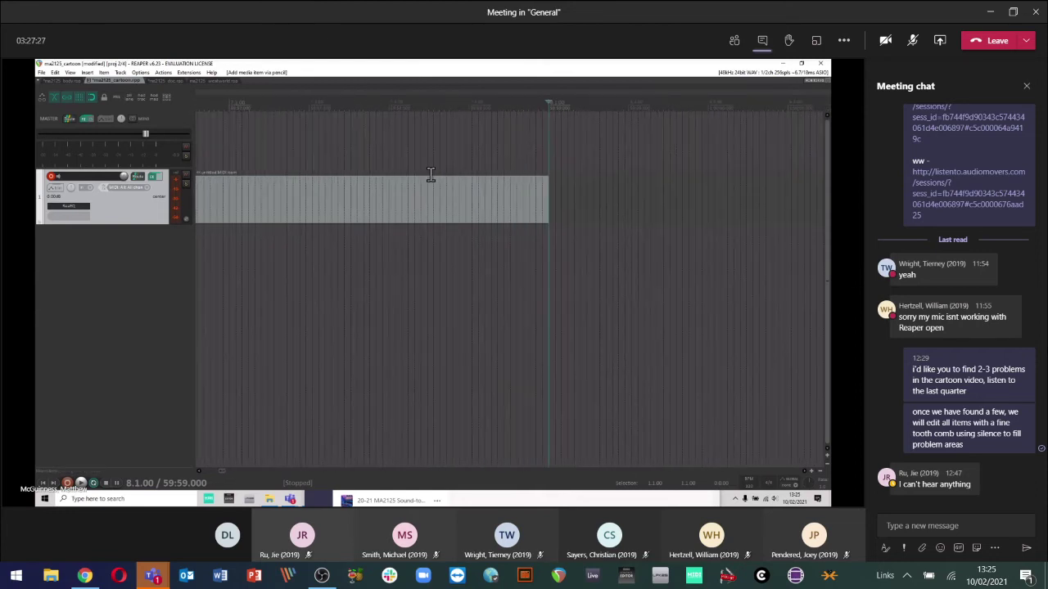
- Extend the end of the MIDI item to bar 9
click(528, 108)
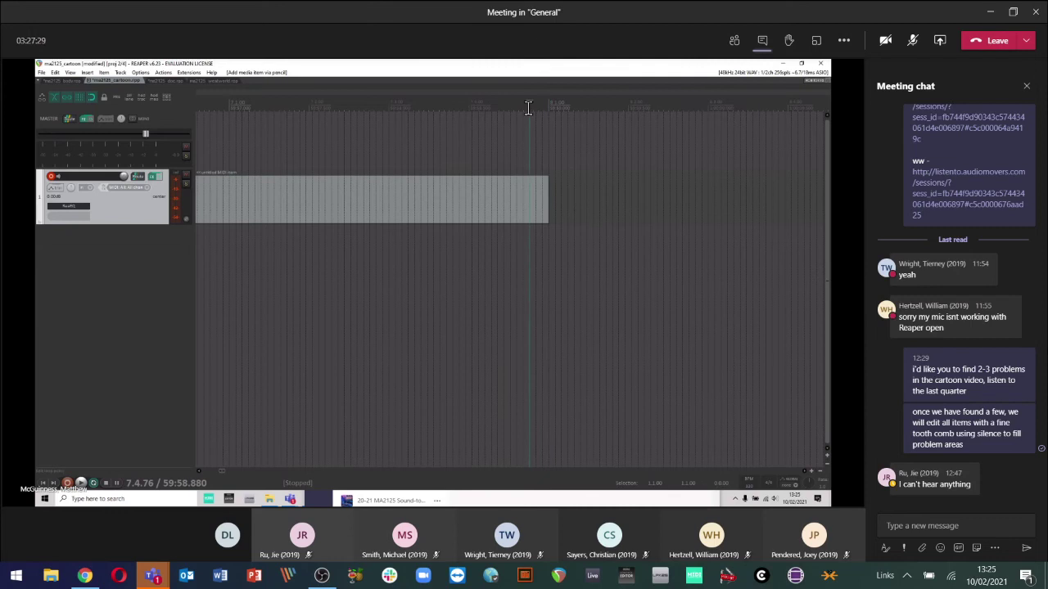
scroll(432, 155, down, 2)
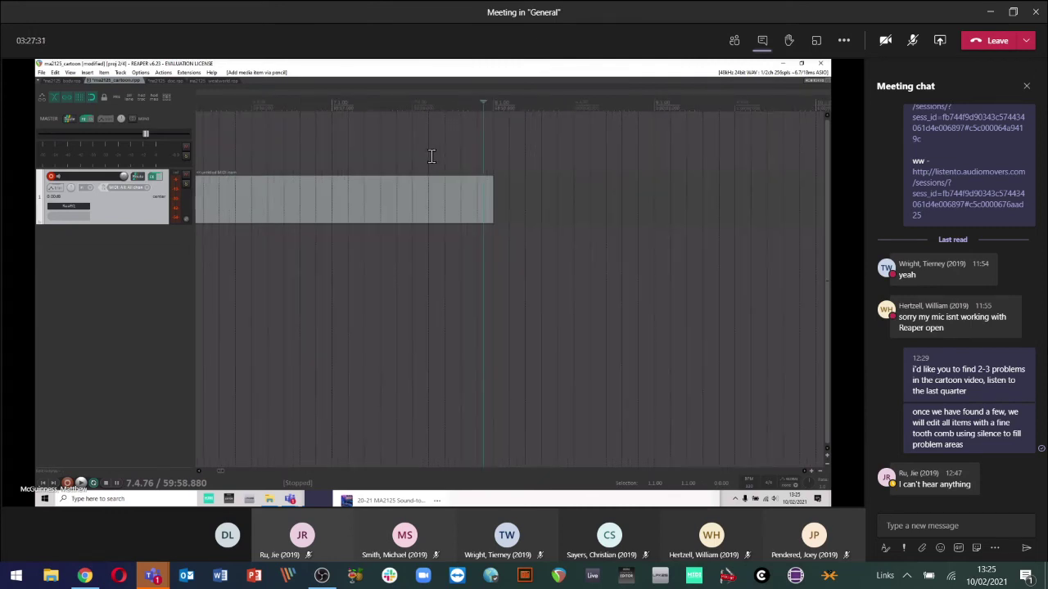
scroll(490, 174, down, 1)
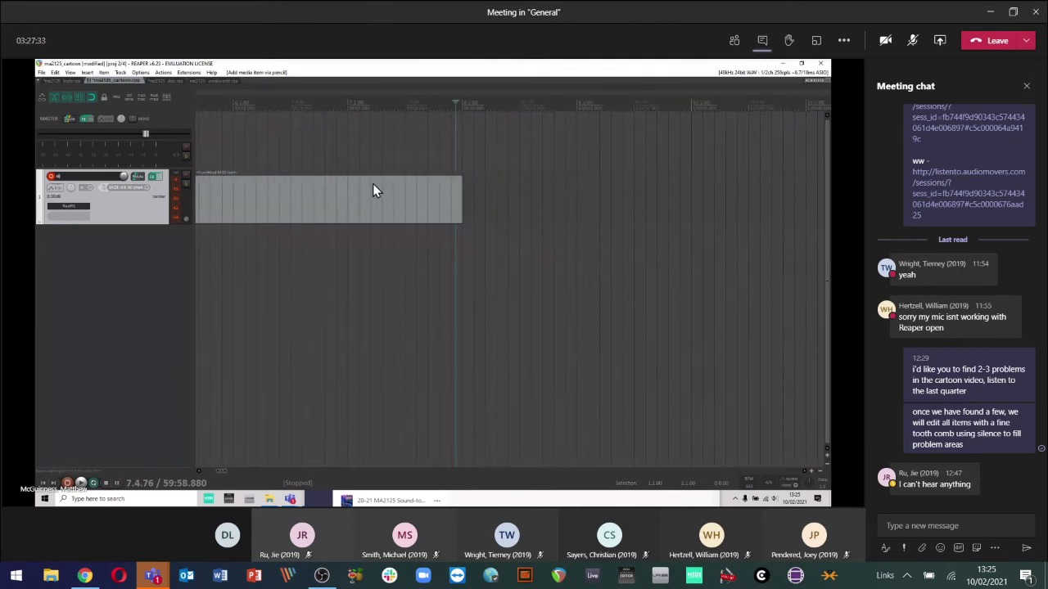
scroll(473, 188, down, 1)
scroll(460, 188, down, 1)
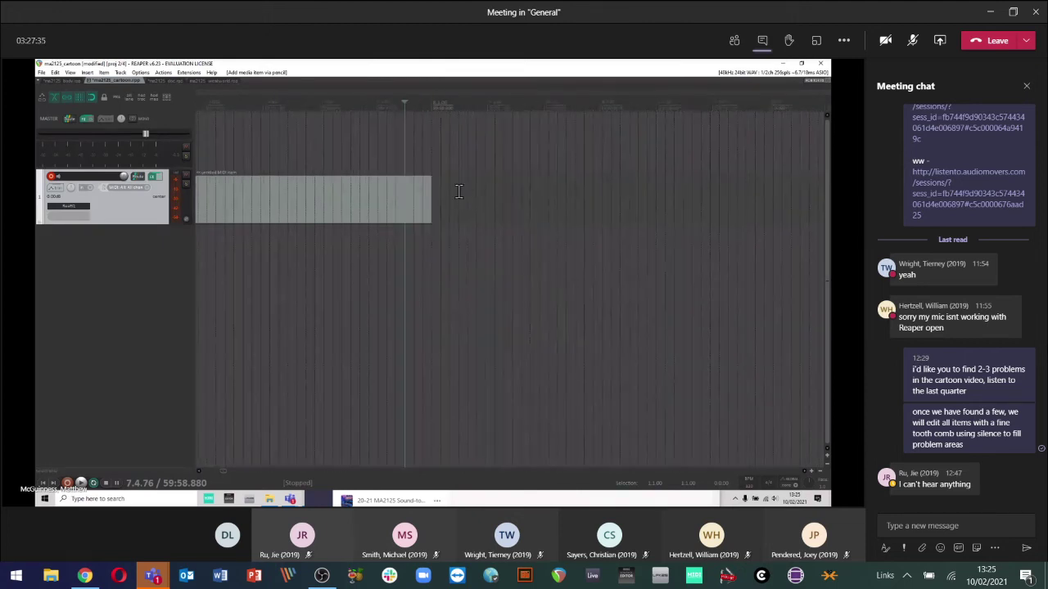
scroll(343, 248, down, 3)
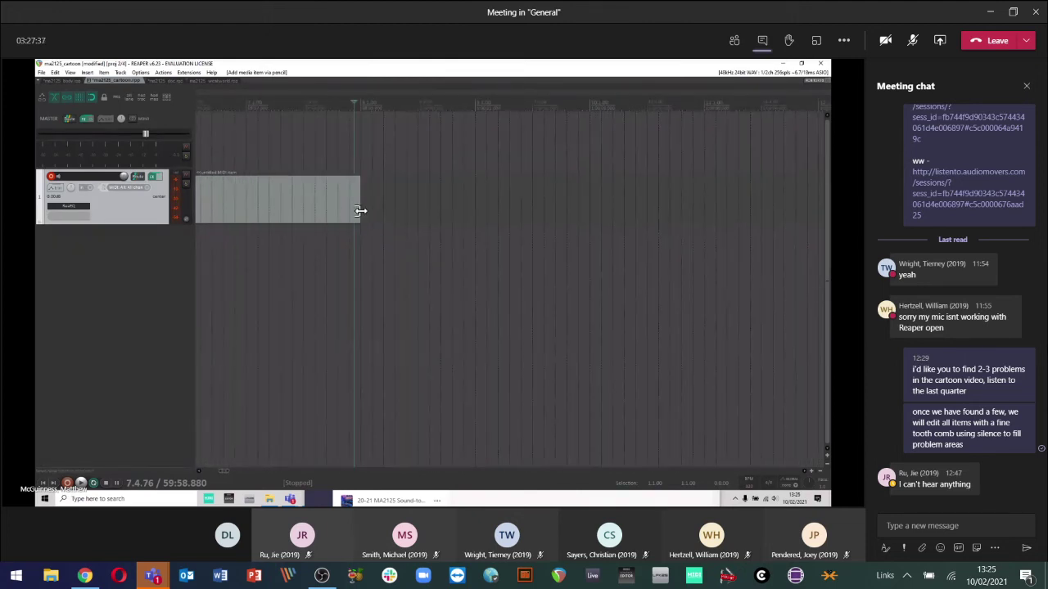
drag(360, 212, 471, 212)
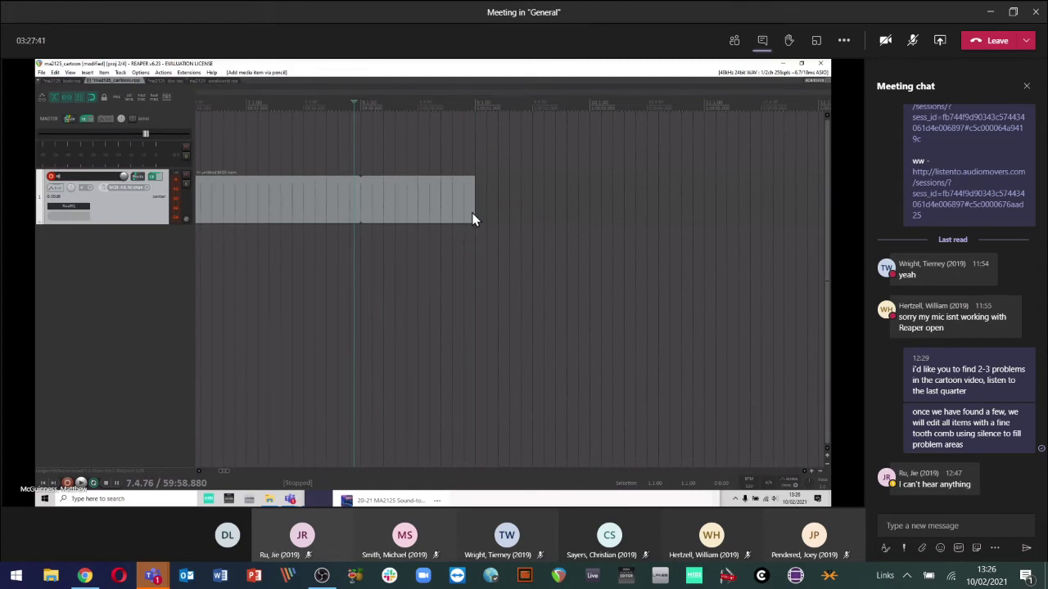
scroll(519, 221, up, 1)
key(ctrl+z)
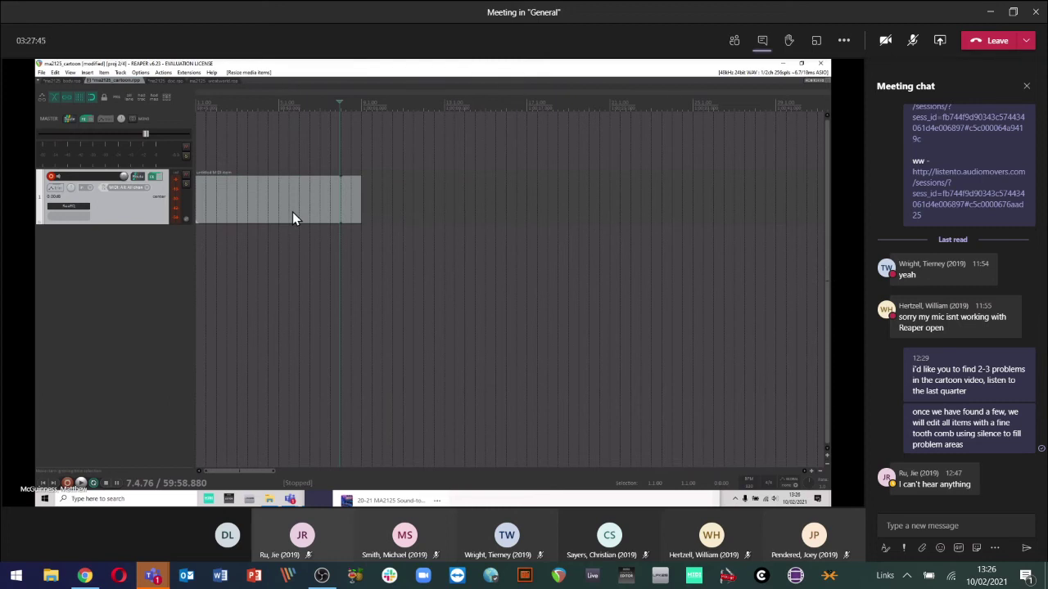
- Set the time selection to the MIDI item's length, play from bar 1 and stop playback
click(292, 214)
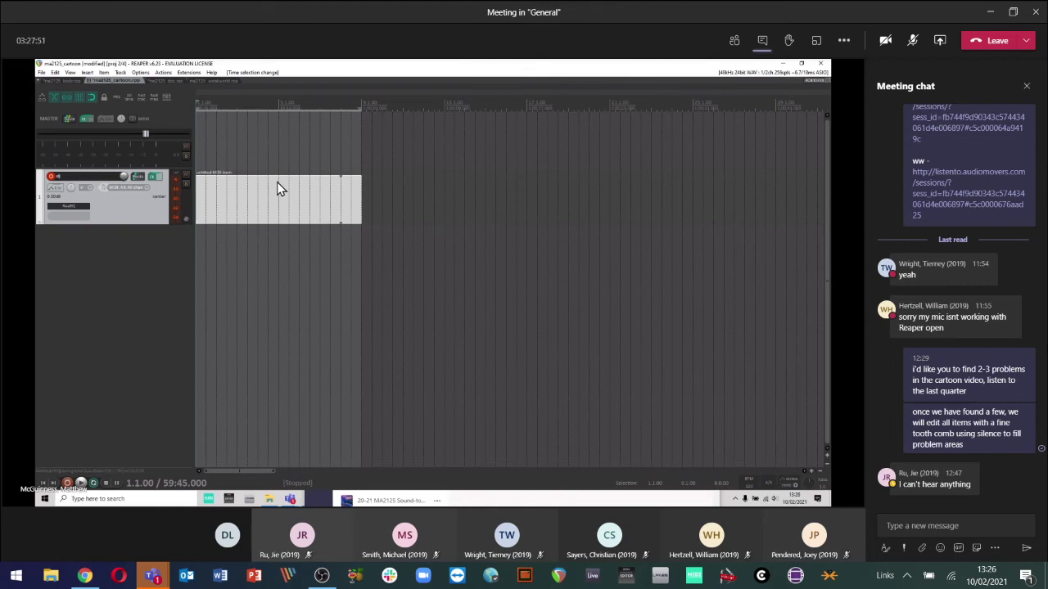
key(space)
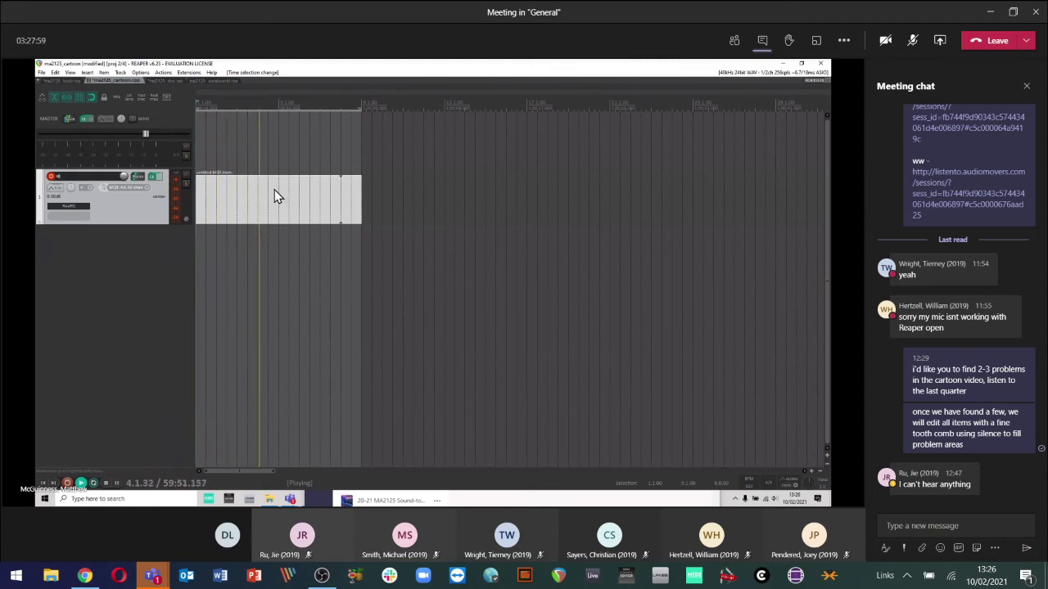
key(space)
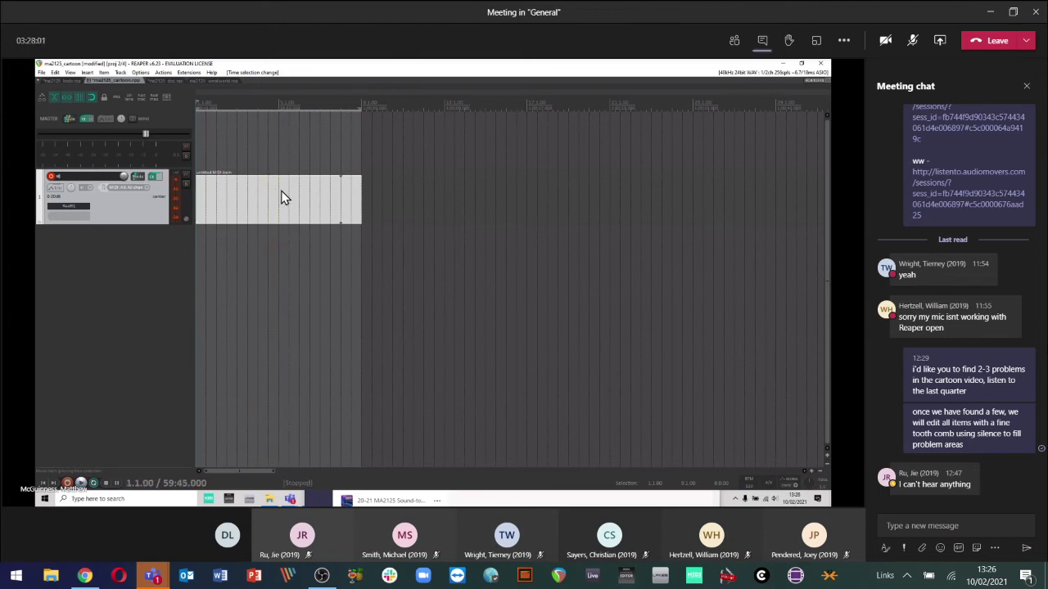
- Trim the end of the MIDI item to bar 5
click(279, 192)
key(t)
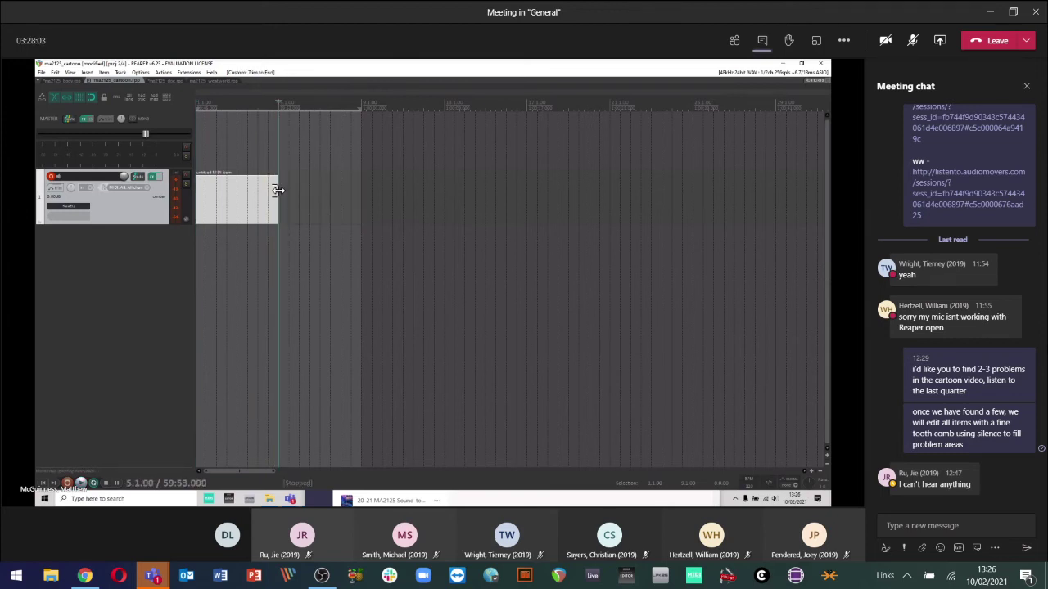
scroll(281, 196, down, 3)
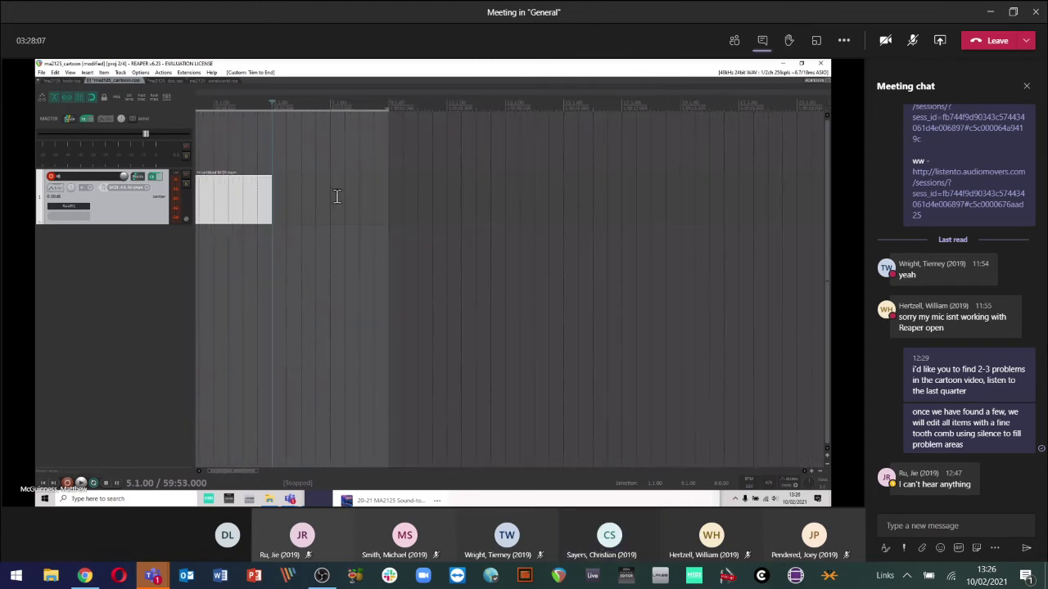
scroll(282, 247, down, 2)
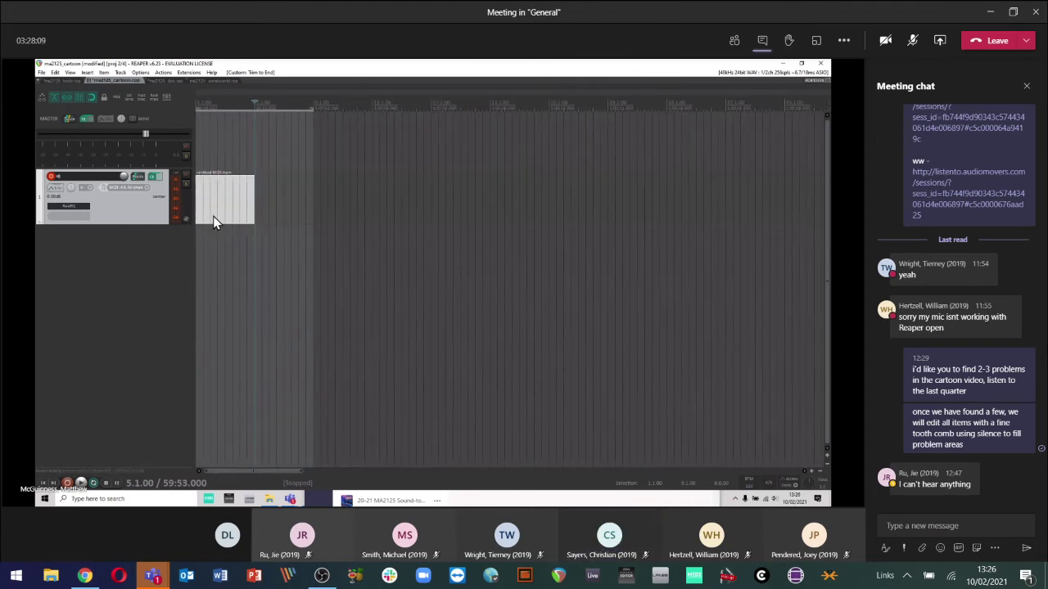
- Match the time selection to the trimmed MIDI item, examine the item's end up close and reselect the item
click(212, 216)
scroll(212, 216, up, 3)
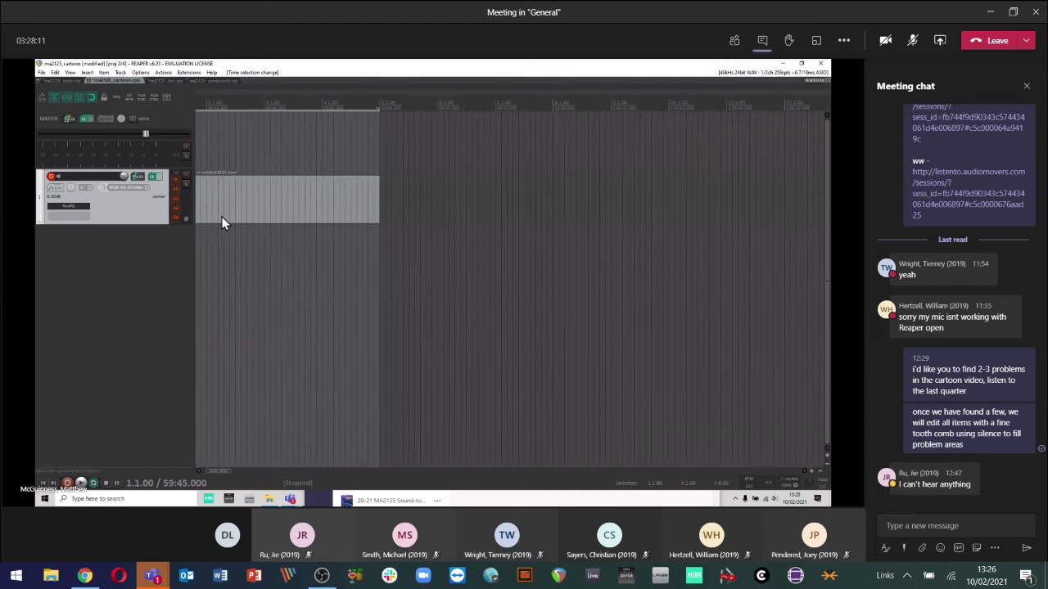
scroll(212, 216, up, 3)
scroll(530, 138, down, 1)
scroll(536, 175, up, 1)
scroll(454, 191, down, 3)
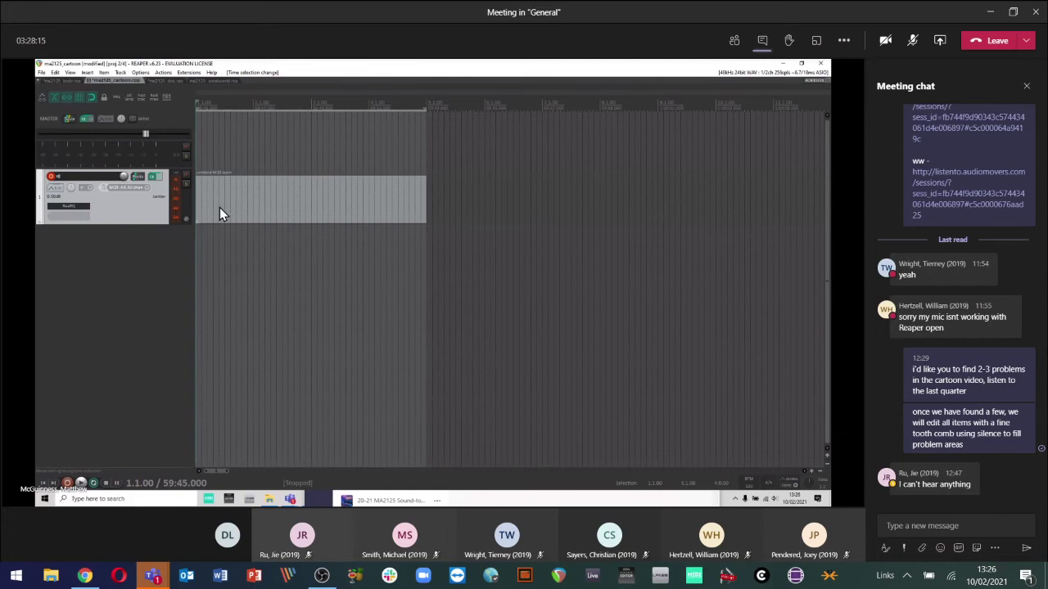
scroll(417, 169, up, 2)
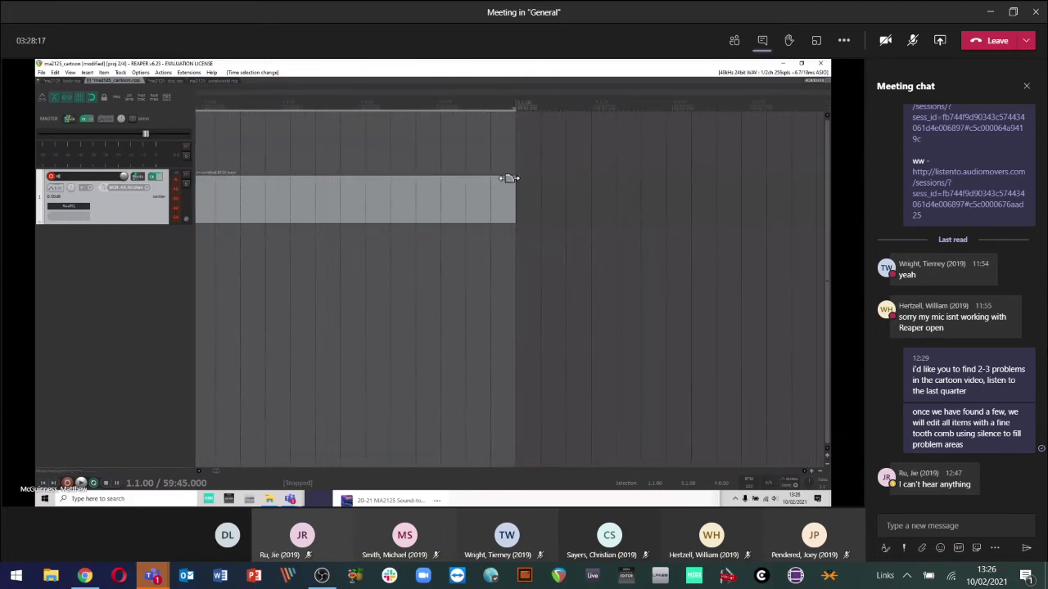
scroll(414, 200, down, 3)
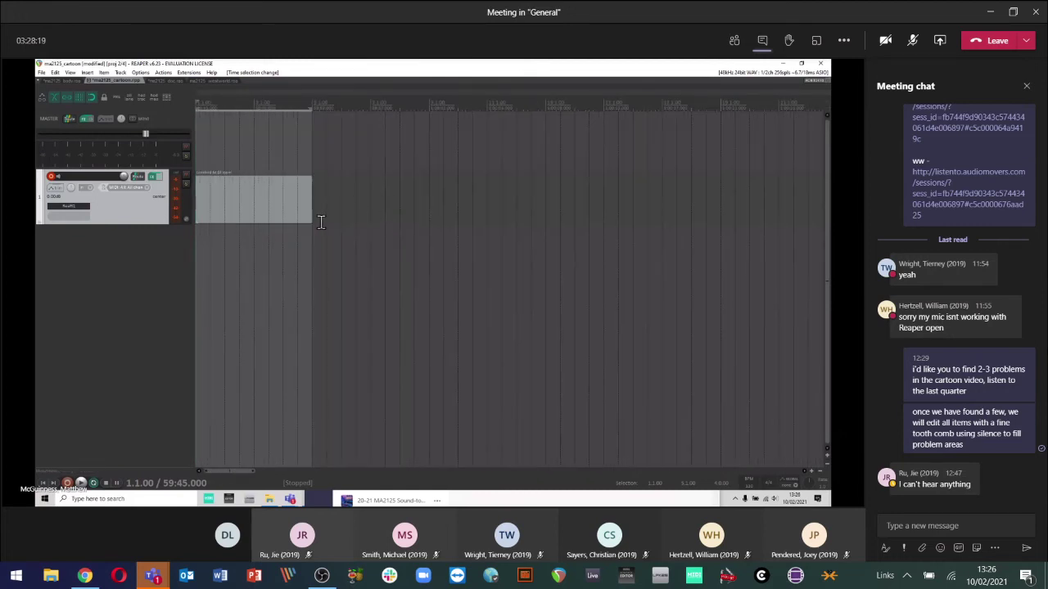
scroll(322, 221, down, 1)
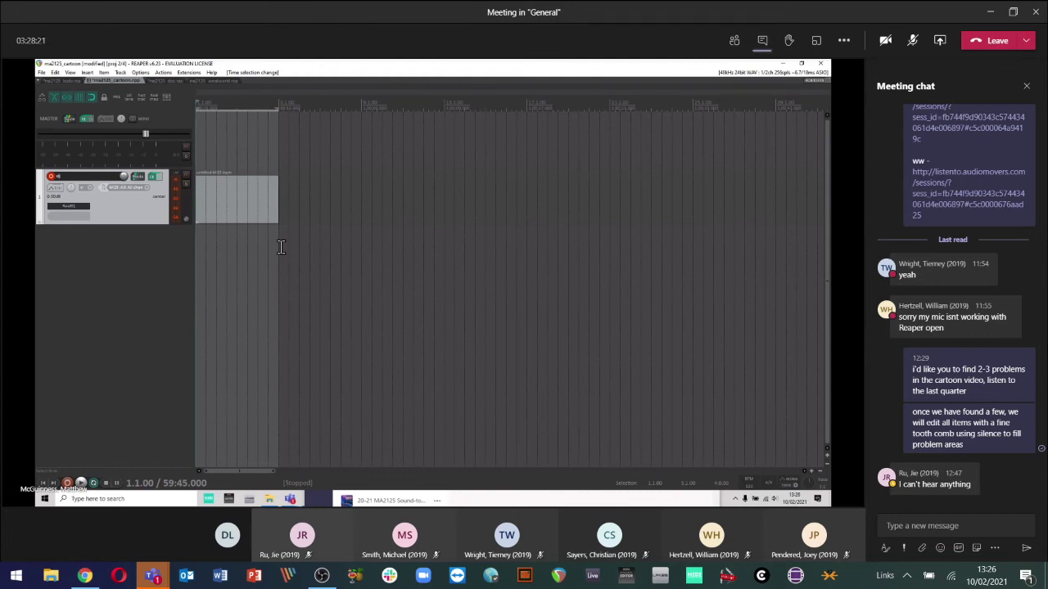
click(257, 219)
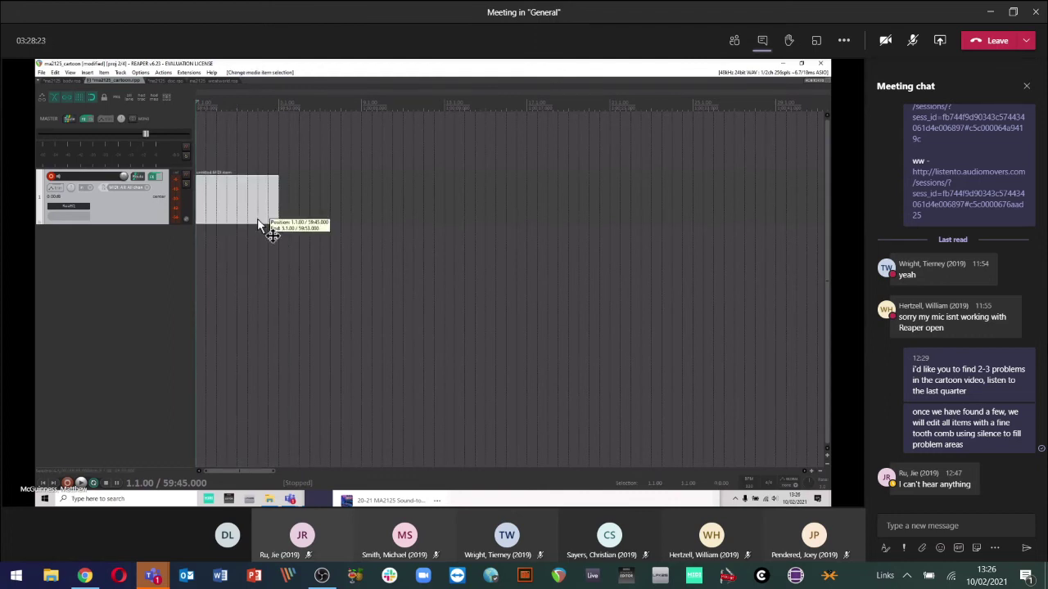
- Delete the MIDI item from track 1 and place the edit cursor at bar 5 without a time selection
key(Delete)
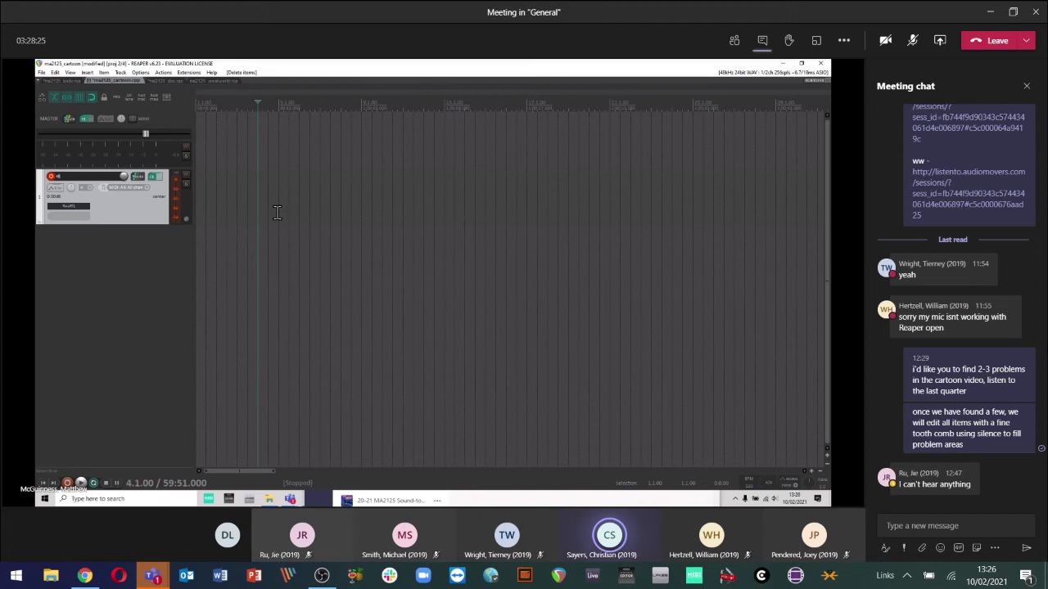
drag(283, 204, 286, 205)
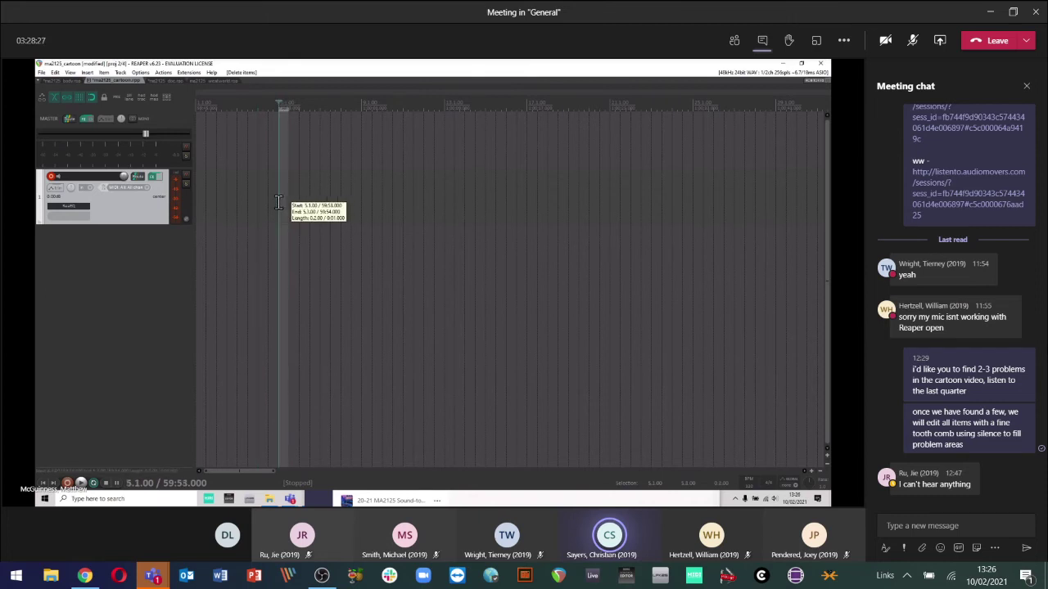
click(278, 202)
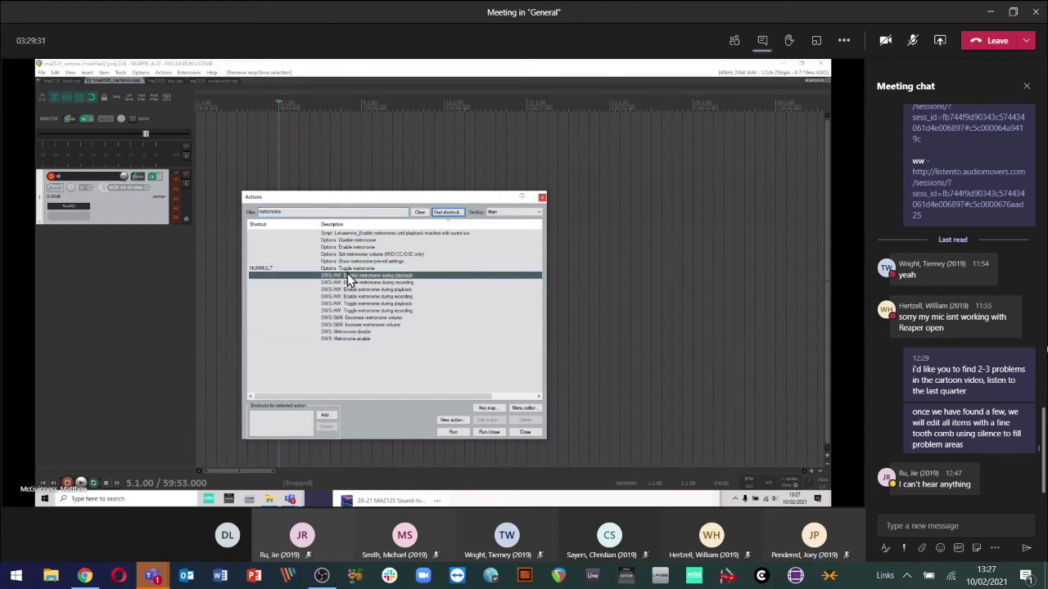
- Open the shortcut assignment for the SWS: Metronome enable action and cancel it without adding a shortcut
click(340, 339)
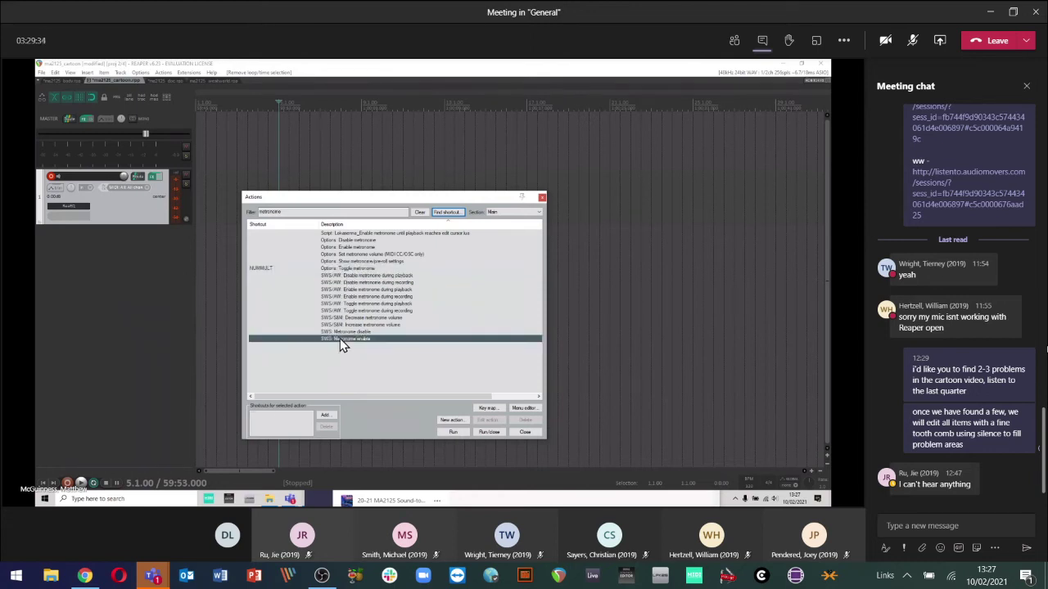
click(329, 419)
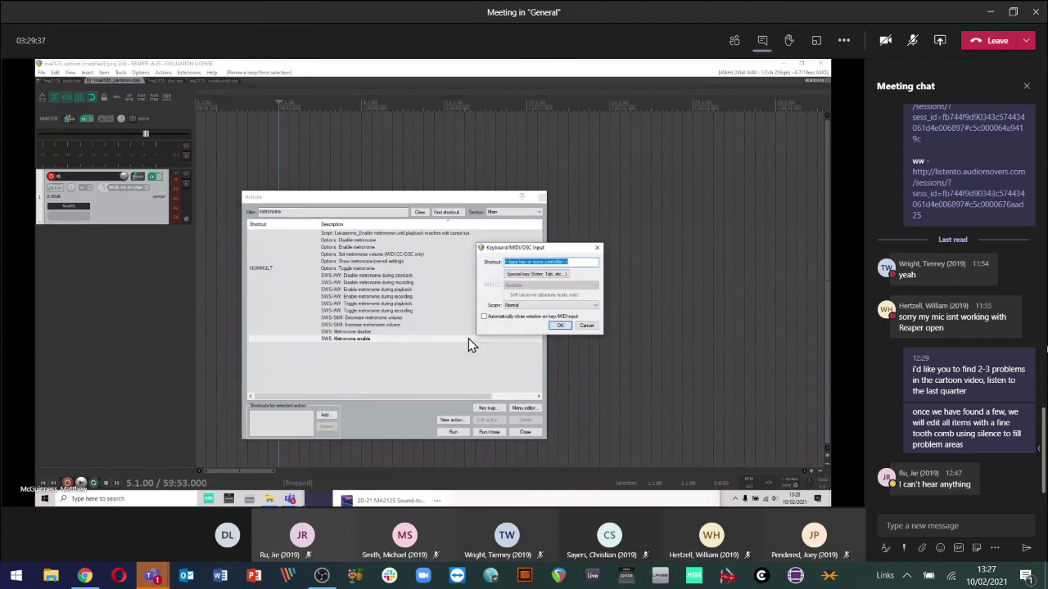
click(583, 327)
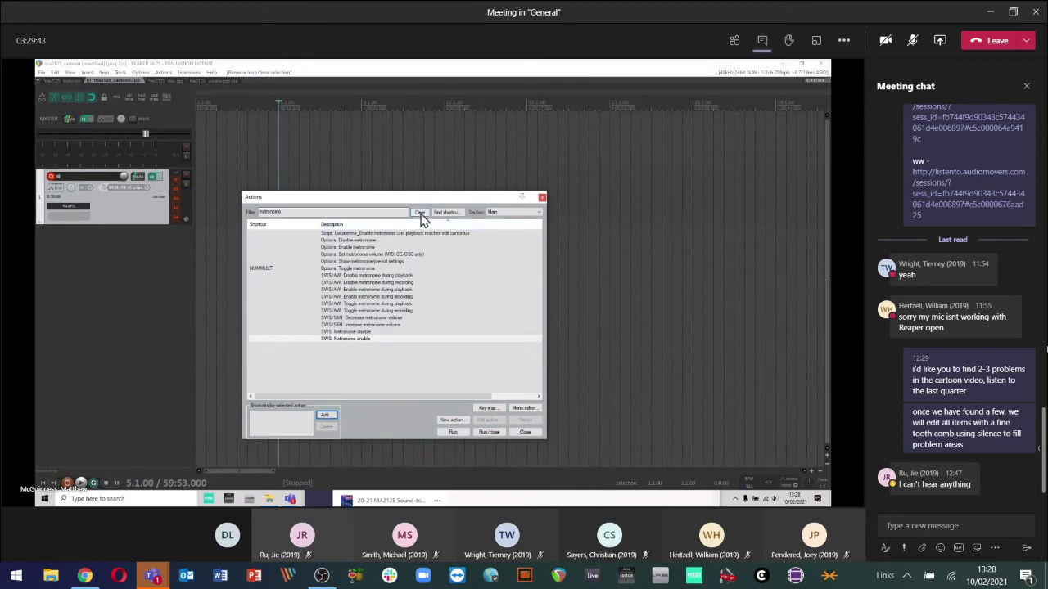
- Filter the action list for "midi new" and open the custom action "new MIDI note from time selection" for editing
key(space)
text(ffbswdgbl)
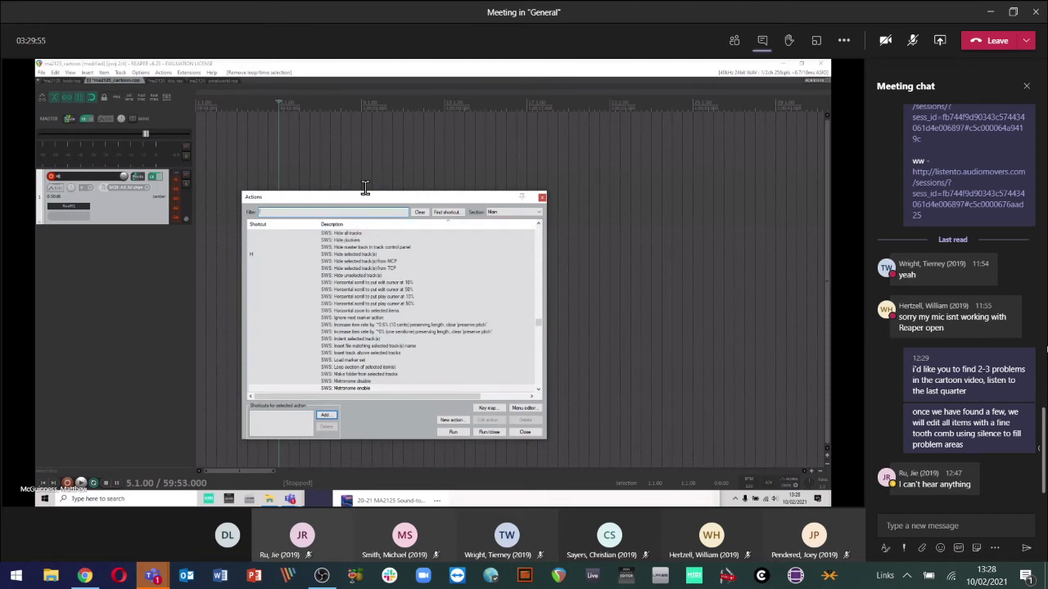
text(idi now)
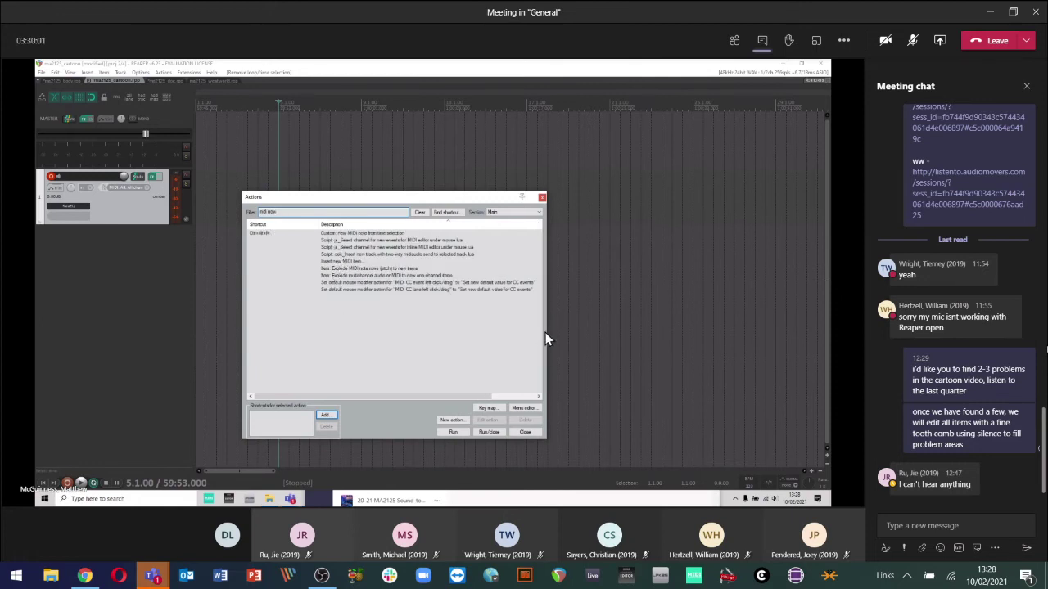
drag(545, 333, 641, 332)
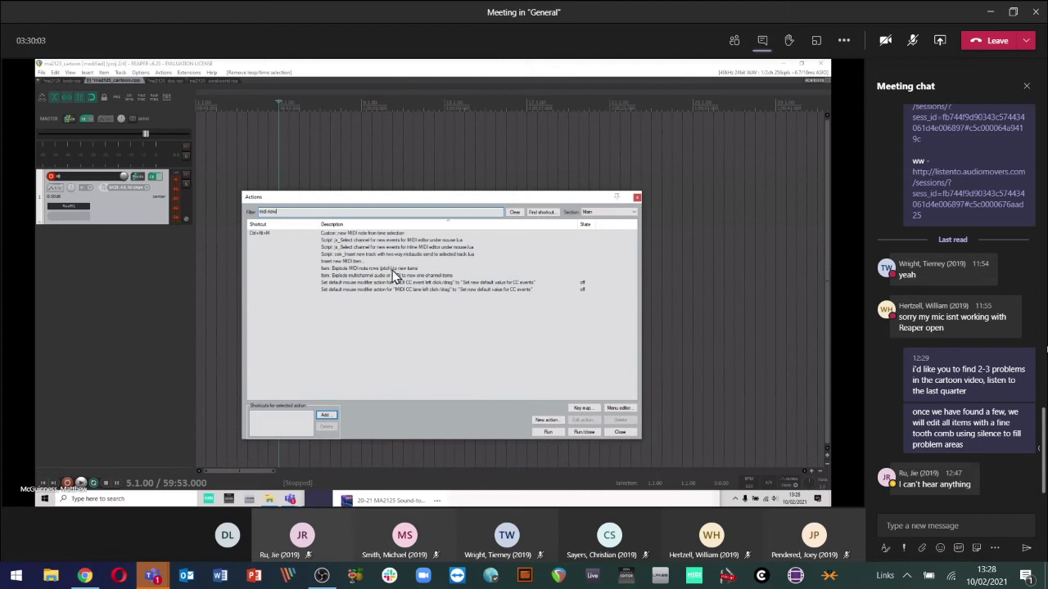
click(325, 234)
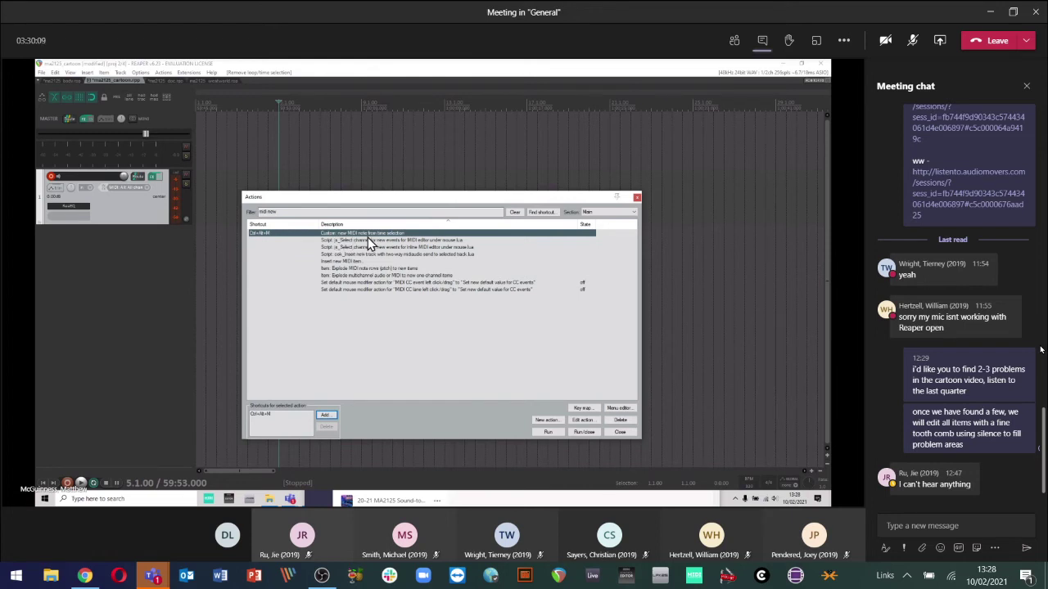
click(582, 420)
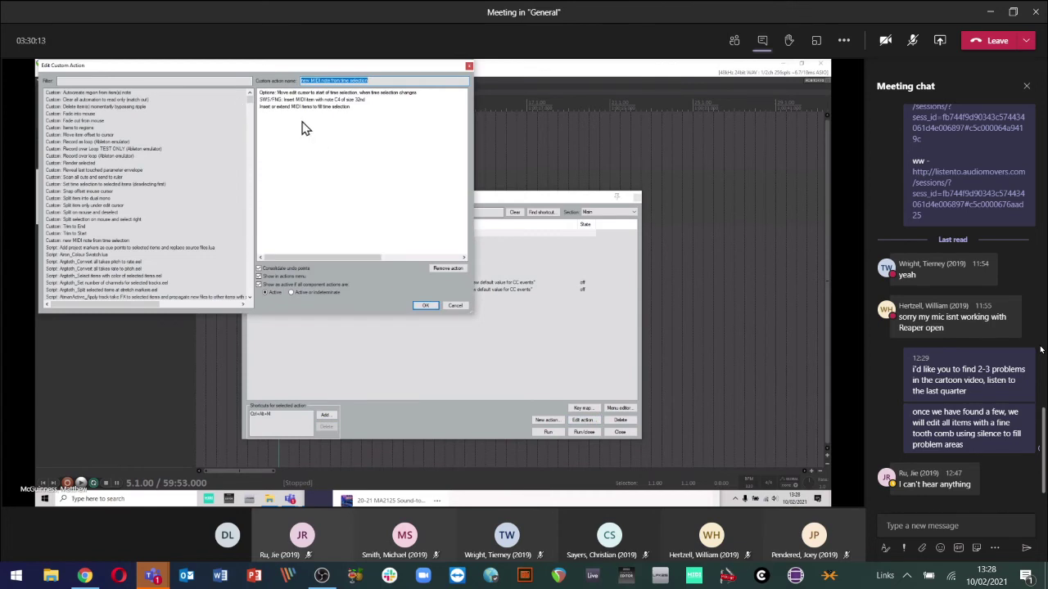
- Examine the component actions of the custom action, then close its editor and the action list
click(318, 92)
click(322, 99)
click(327, 114)
click(327, 99)
click(327, 107)
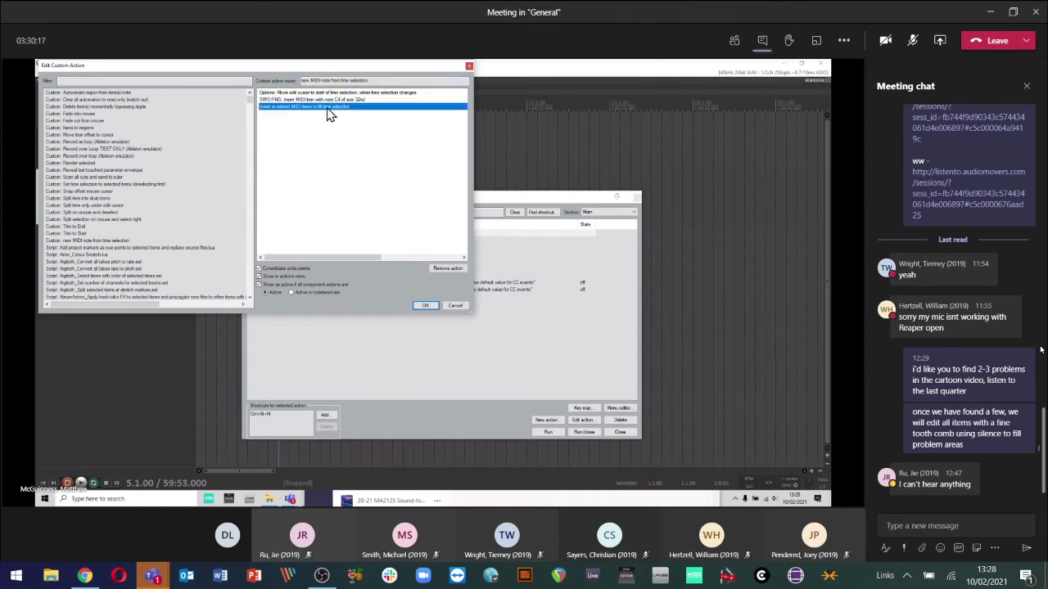
key(Escape)
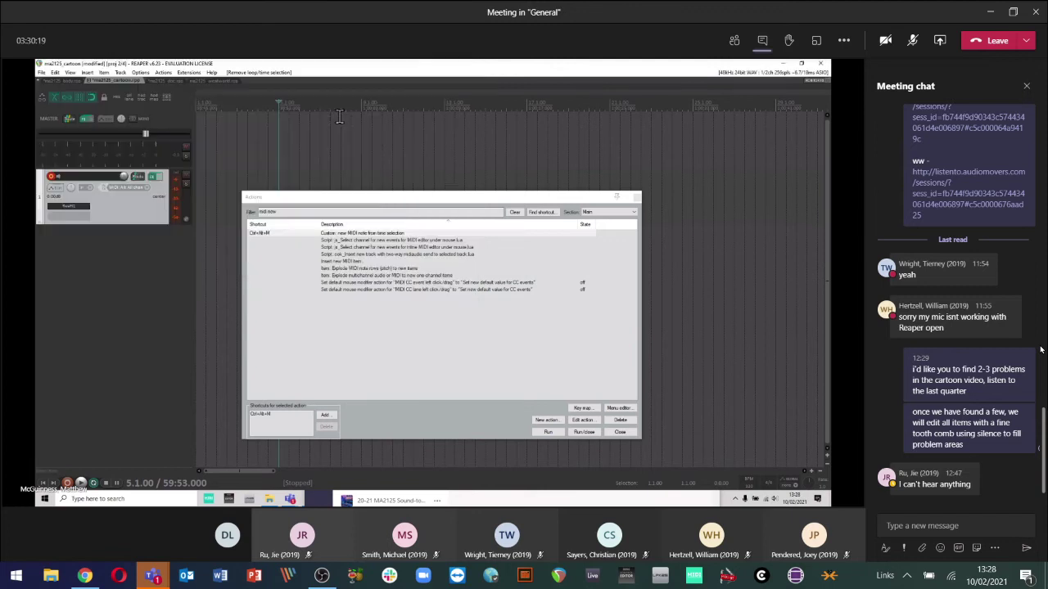
click(632, 198)
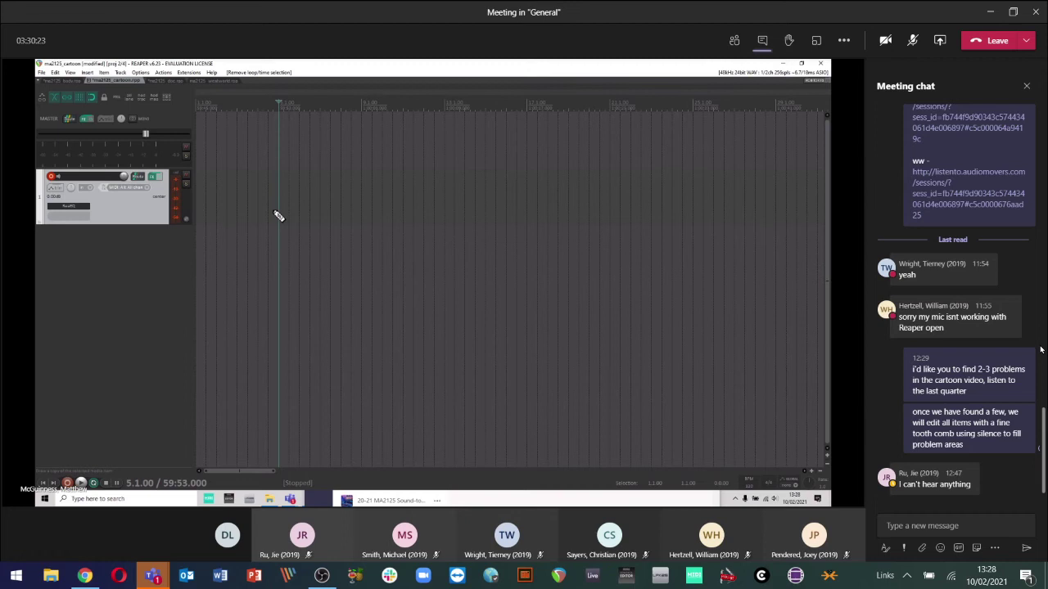
- Draw a MIDI item on track 1 from bar 1 to bar 5
mouse_move(202, 214)
mouse_down()
mouse_move(461, 219)
mouse_move(278, 208)
mouse_up()
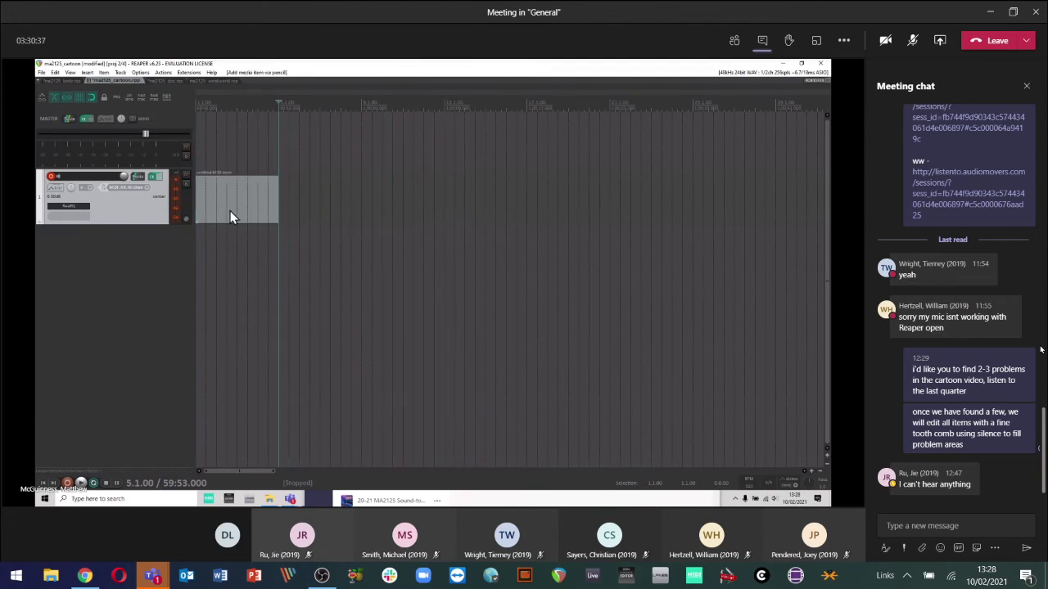
scroll(206, 217, up, 5)
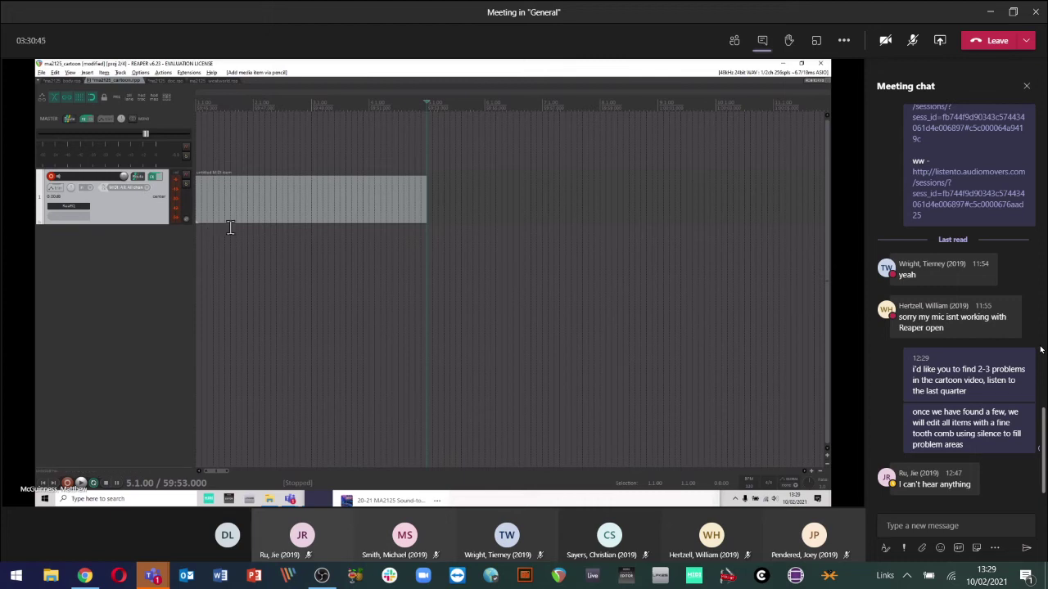
- Open the virtual MIDI keyboard, audition a run of notes around C3 and C4 on track 1, and close the keyboard
key(alt+b)
drag(274, 70, 381, 336)
click(363, 343)
click(405, 350)
click(359, 341)
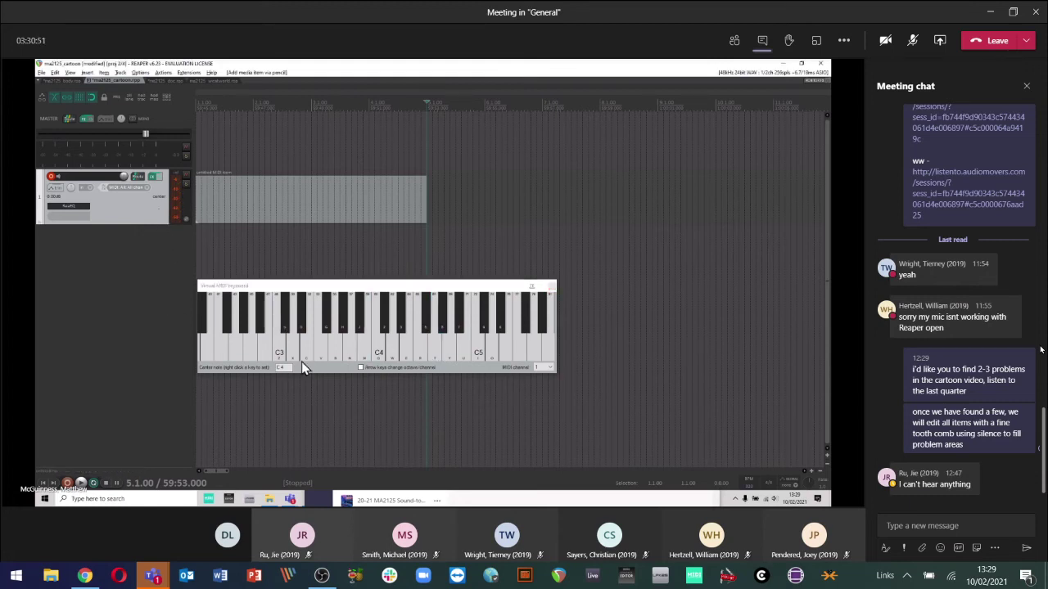
click(379, 360)
click(406, 356)
click(395, 356)
click(352, 356)
click(330, 353)
click(270, 357)
click(352, 356)
click(409, 354)
click(394, 348)
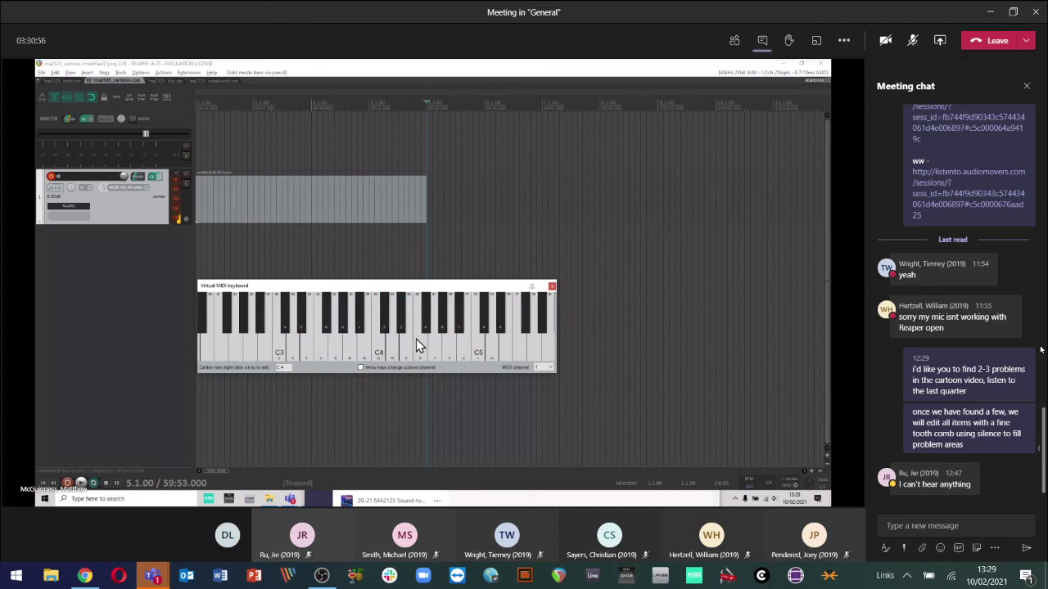
click(552, 286)
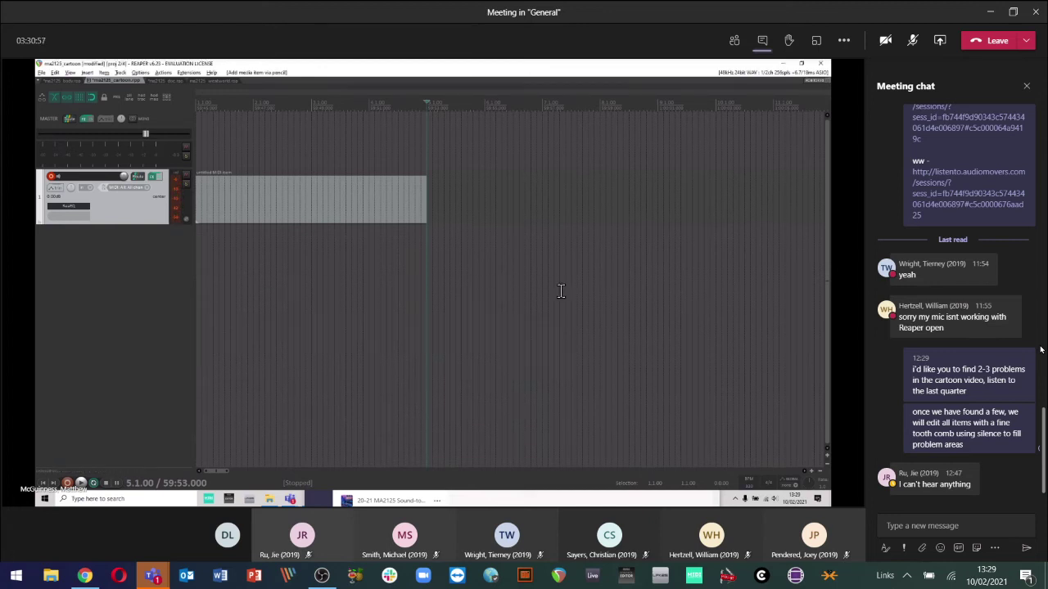
- Open track 1's FX chain, bring up the Add FX browser and clear its plug-in filter
click(153, 177)
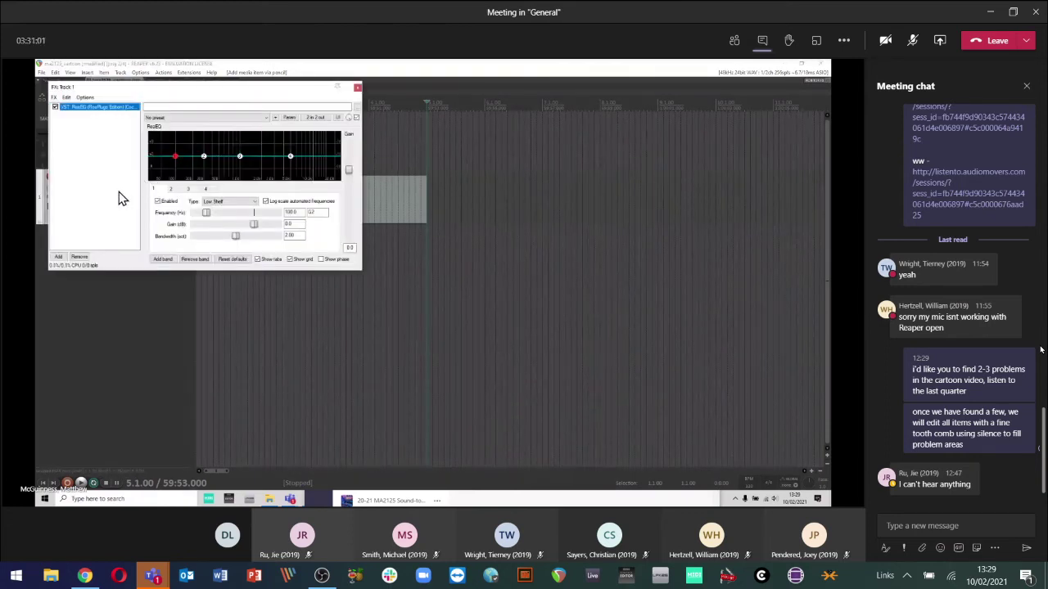
click(120, 198)
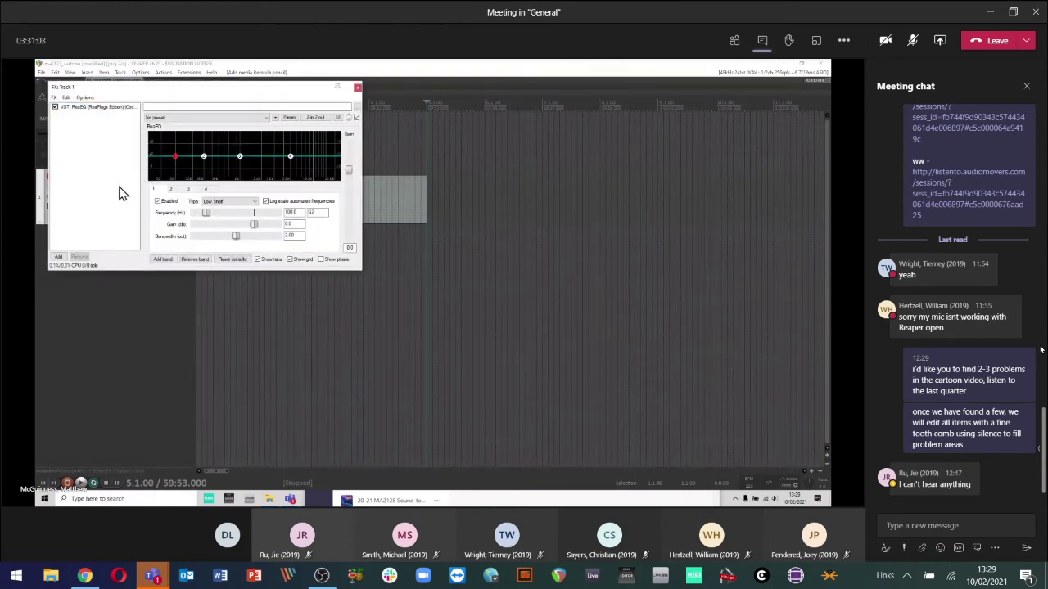
double_click(121, 198)
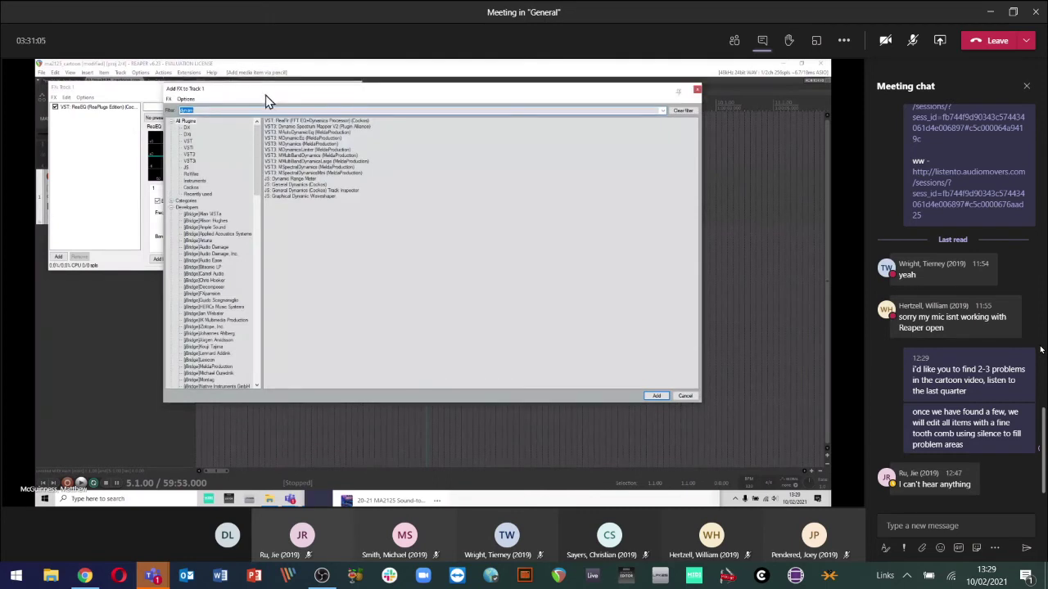
drag(265, 92, 315, 145)
click(731, 158)
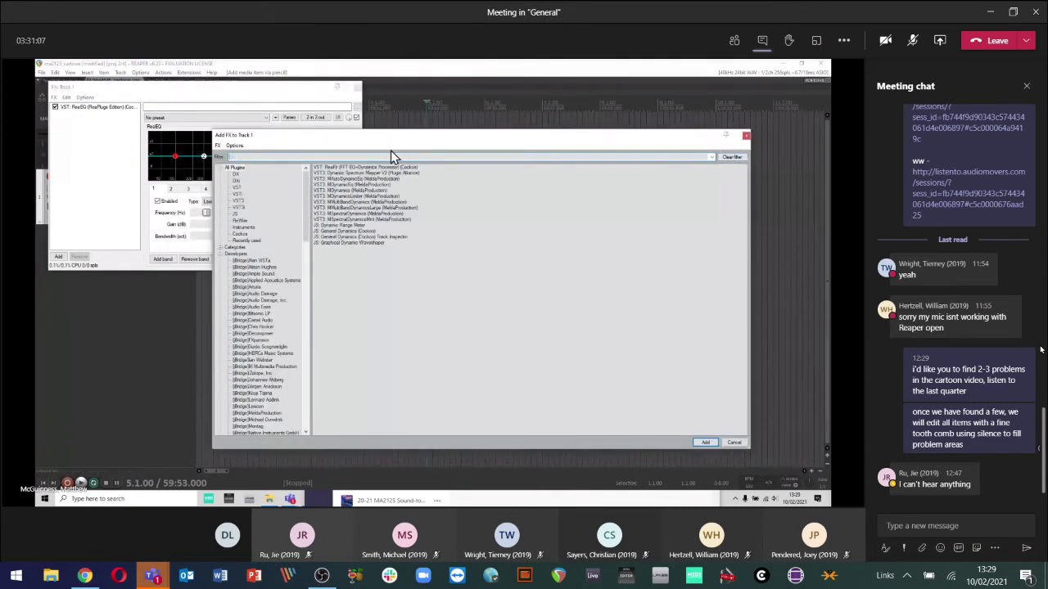
drag(400, 142, 359, 139)
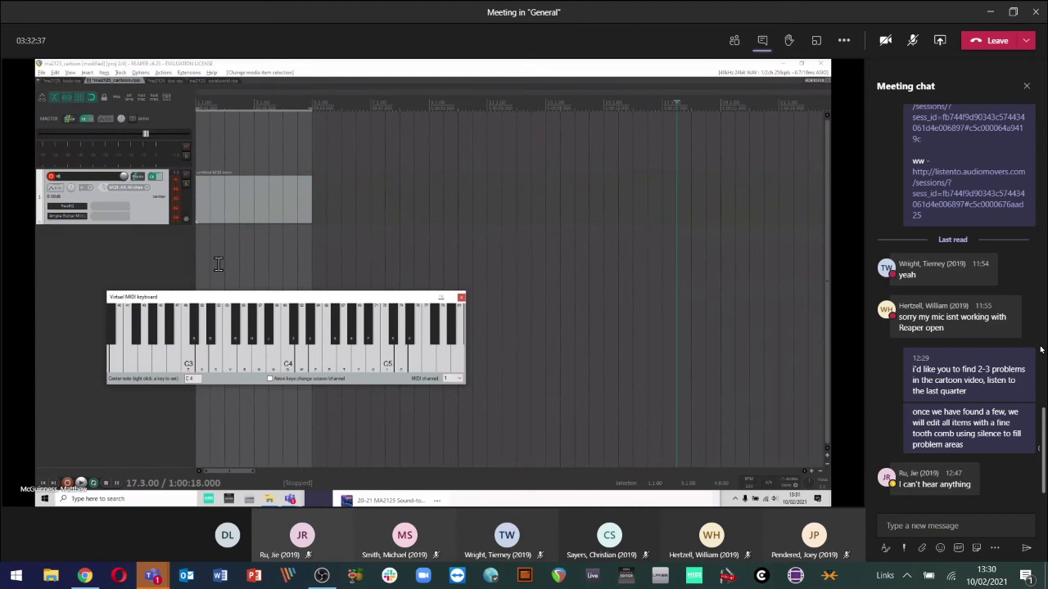
- Audition several notes on the virtual MIDI keyboard and enable its option for arrow keys to change octave/channel
drag(227, 304, 201, 323)
click(205, 383)
click(291, 387)
click(348, 389)
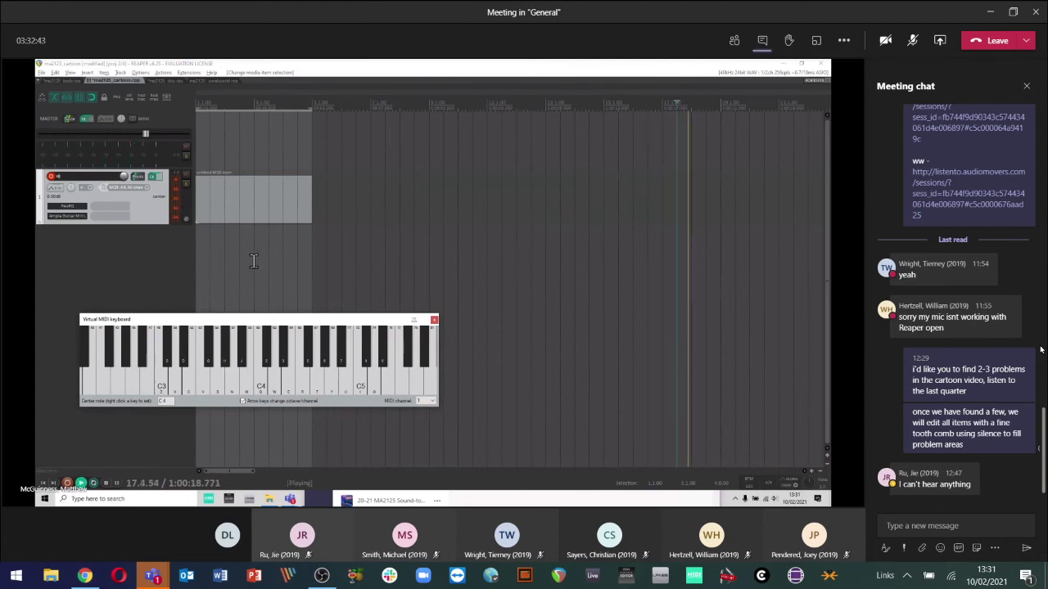
- Play the project from the start of bar 1 and stop playback
key(Home)
key(space)
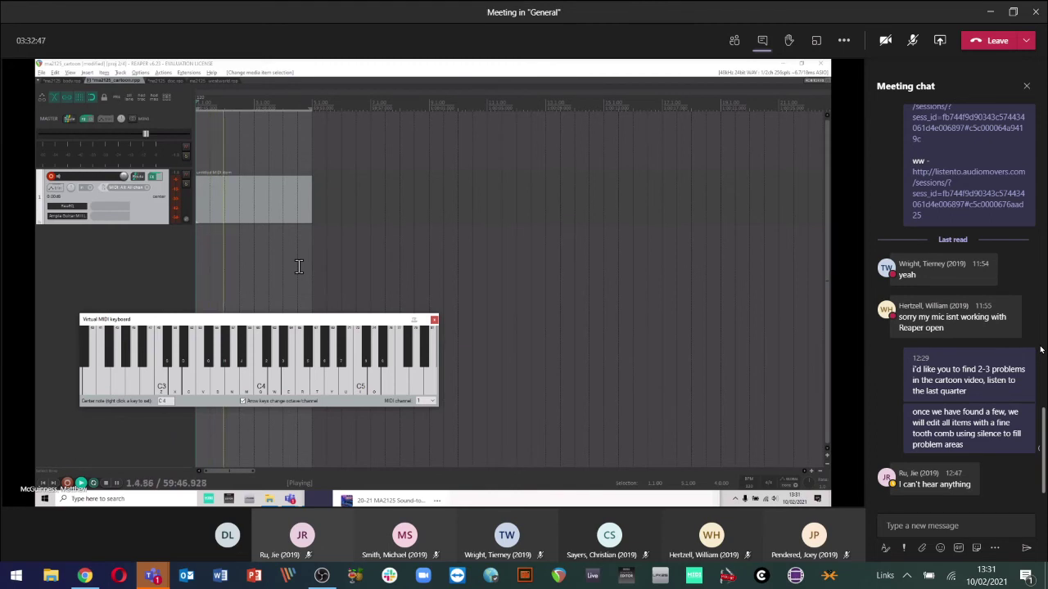
key(space)
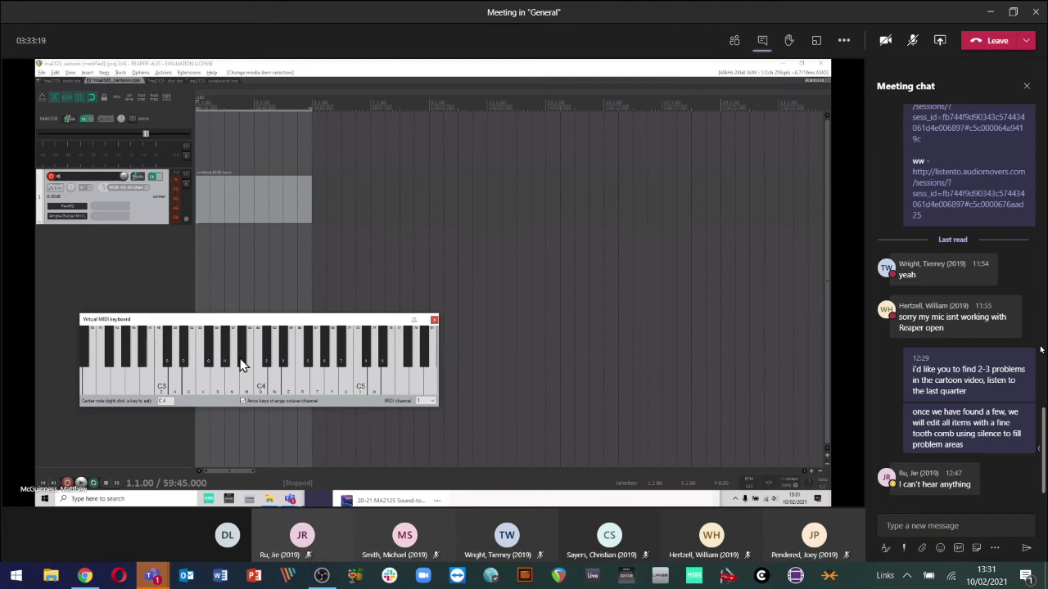
- Open track 1's FX chain and arrange it above the virtual MIDI keyboard so both are accessible
drag(253, 319, 234, 337)
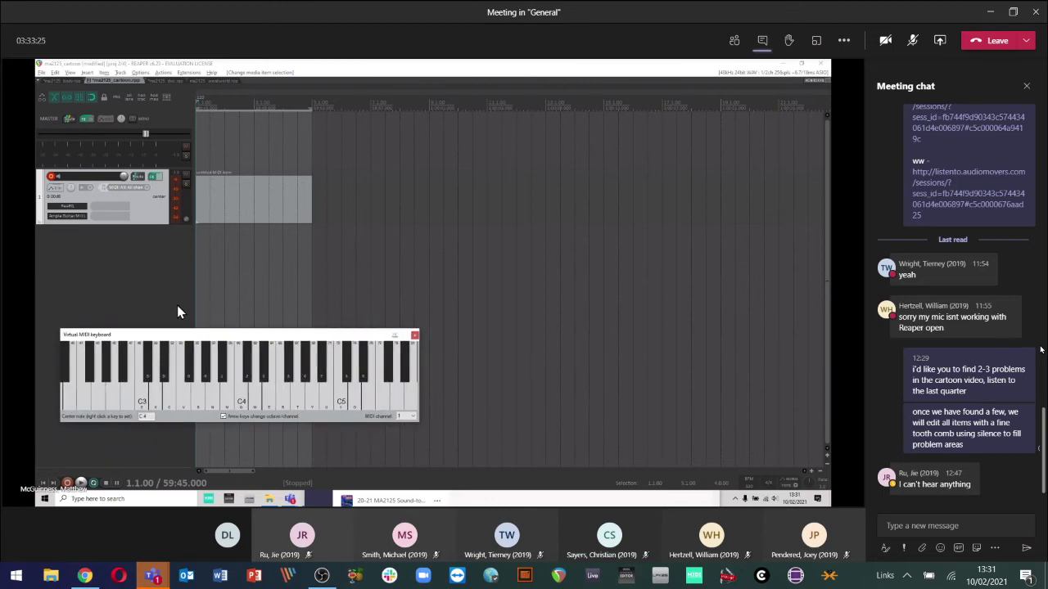
click(148, 177)
drag(263, 194, 294, 91)
drag(242, 335, 287, 373)
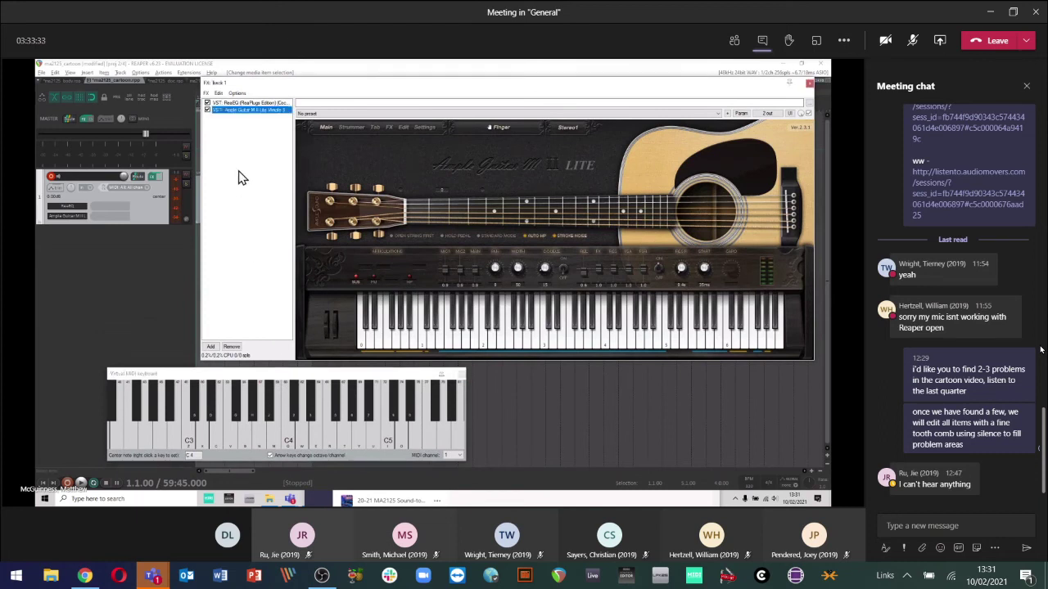
drag(302, 92, 276, 92)
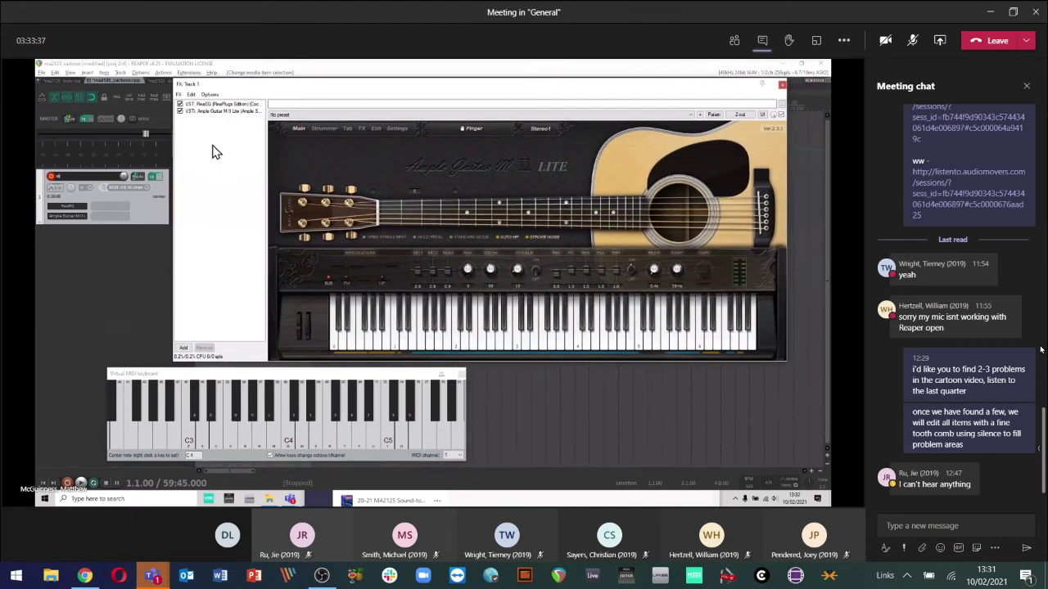
- Filter the plug-in list for "synth" and add ReaSynth to track 1's FX chain
click(185, 348)
drag(339, 135, 437, 103)
text(d)
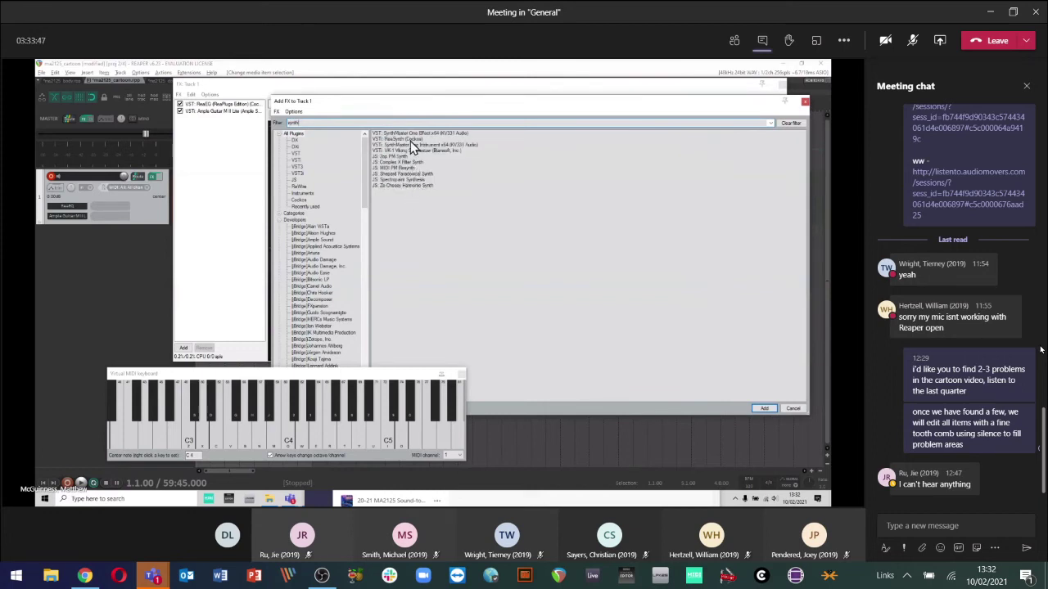
double_click(410, 140)
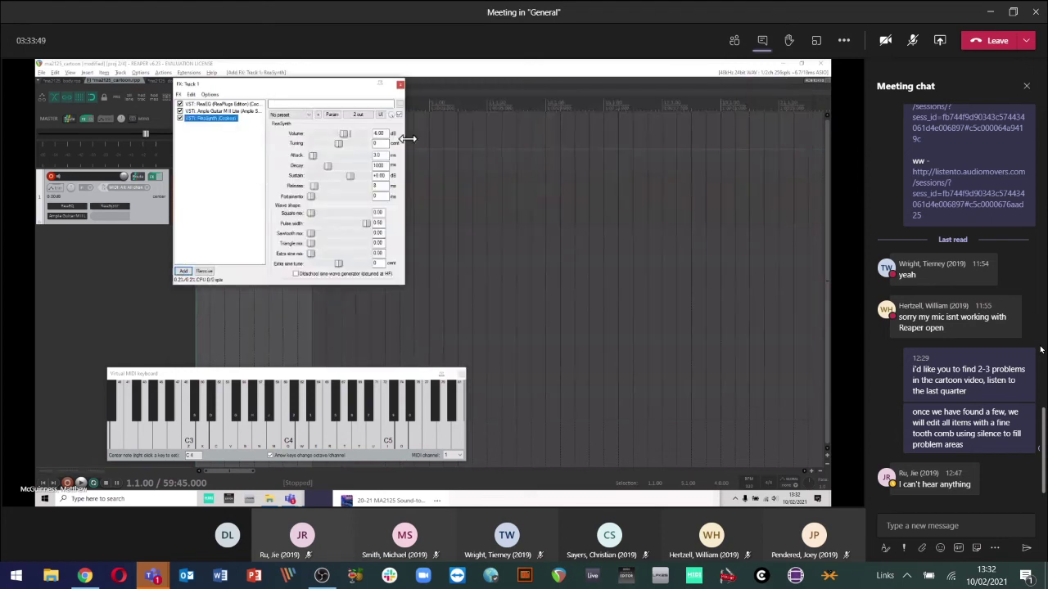
- Bypass the Ample Guitar instrument and audition ReaSynth with notes including C4 and C3 on the virtual MIDI keyboard
click(180, 119)
click(286, 433)
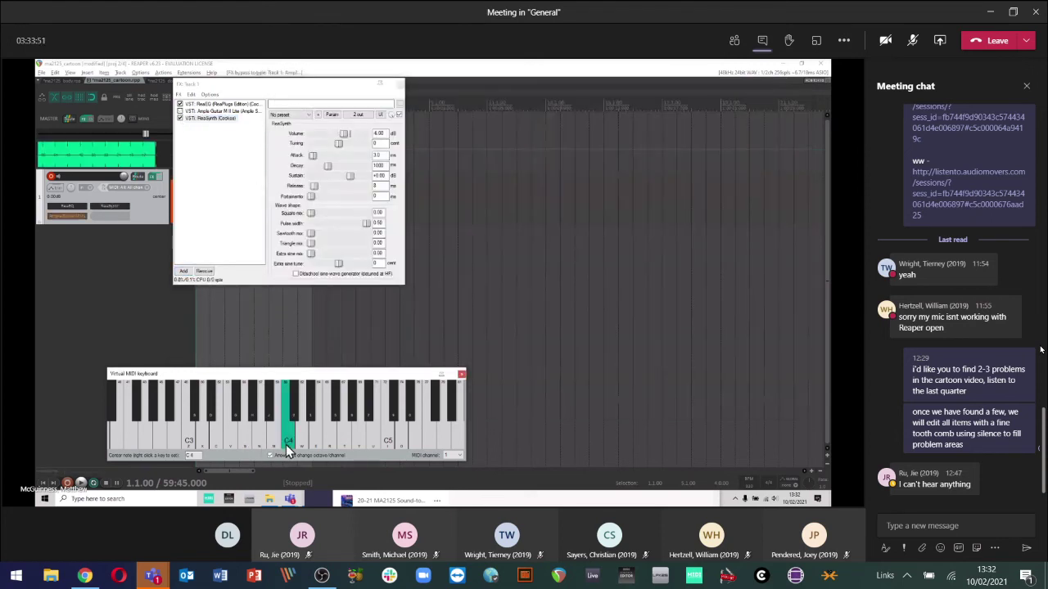
click(217, 440)
click(194, 440)
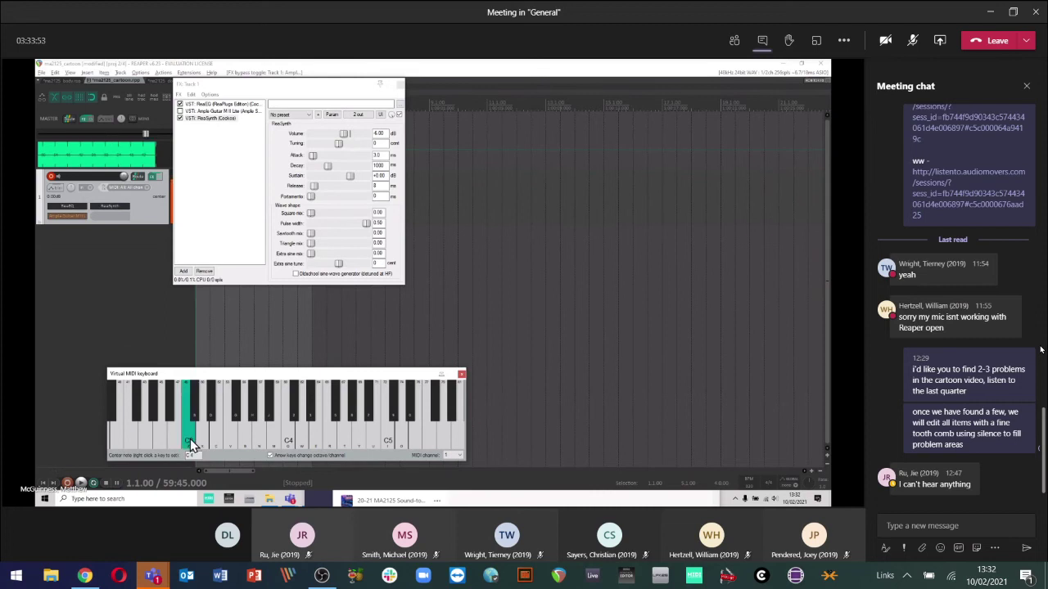
click(307, 434)
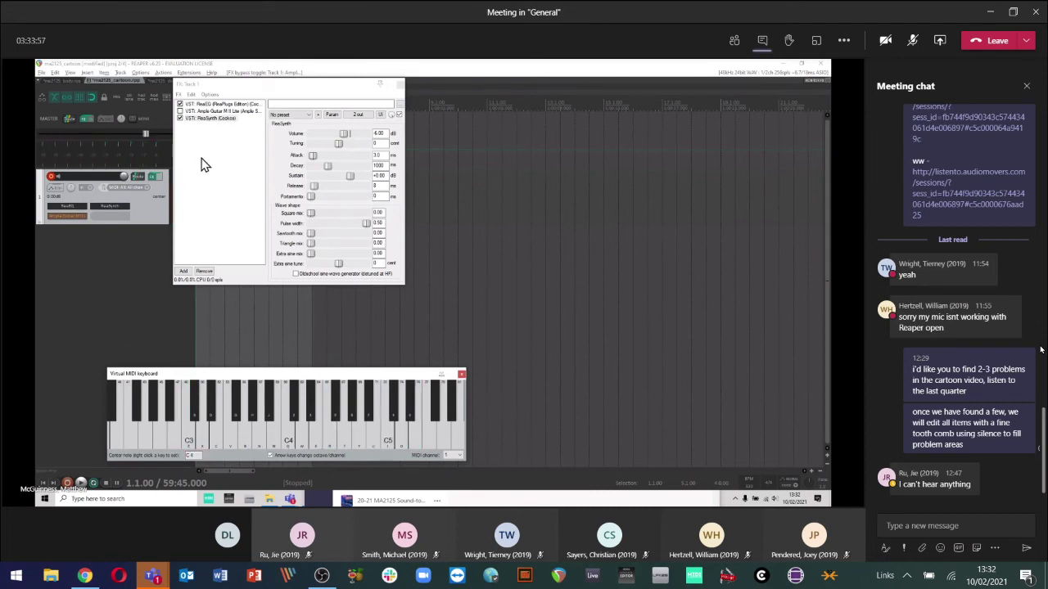
- Filter the plug-in list for "valha", add ValhallaSupermassive to track 1's FX chain and audition a note through it
click(184, 271)
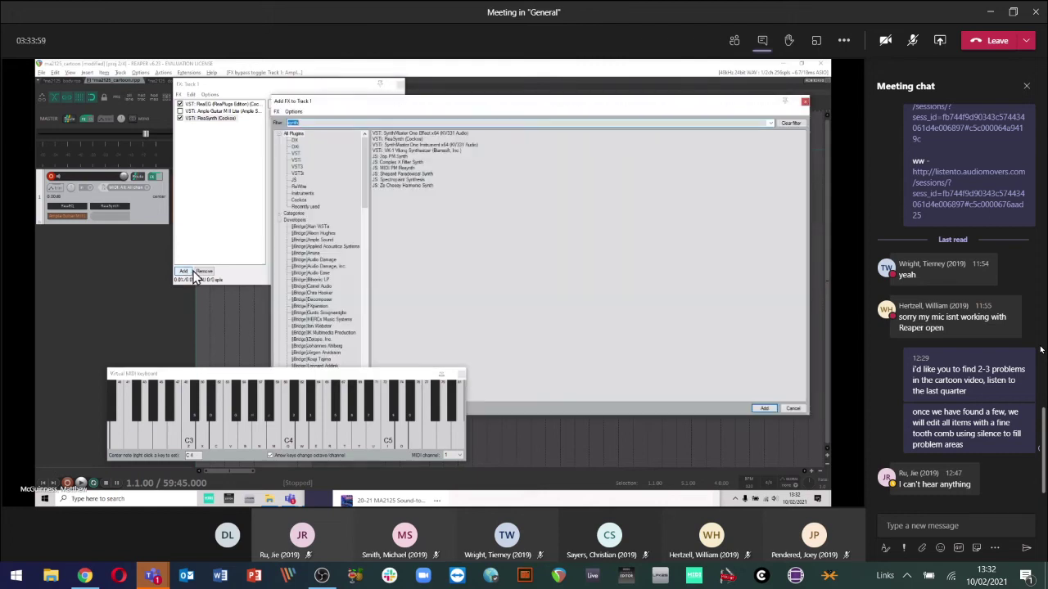
text(reverb)
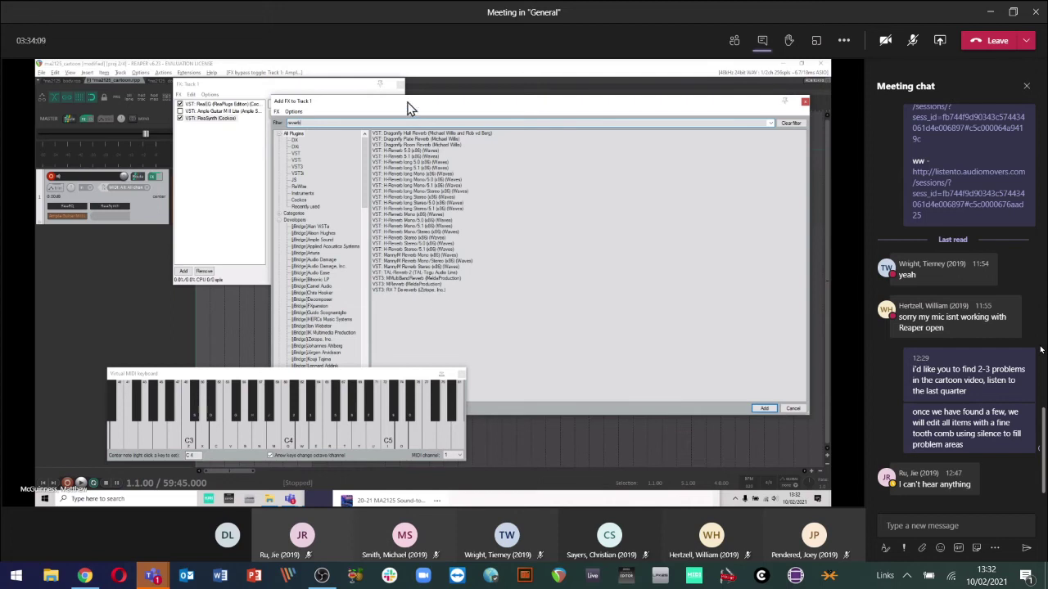
drag(406, 103, 411, 80)
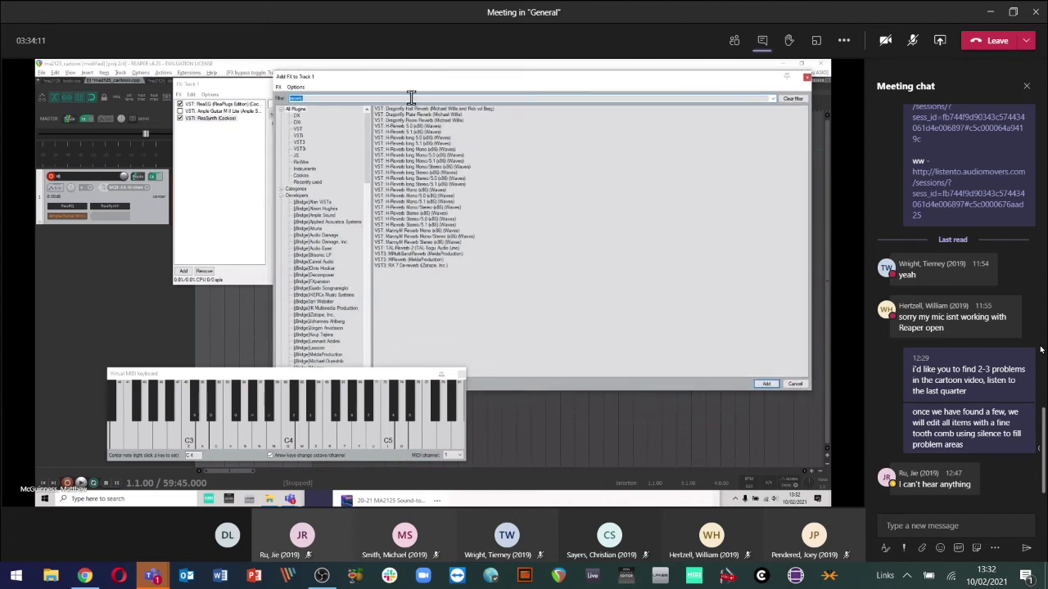
text(valha)
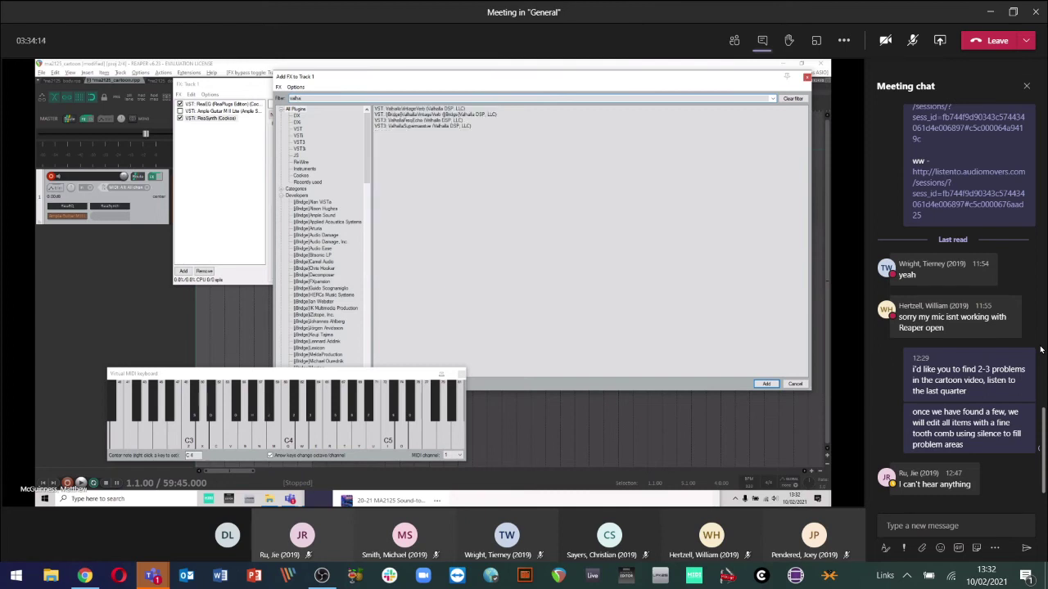
double_click(431, 128)
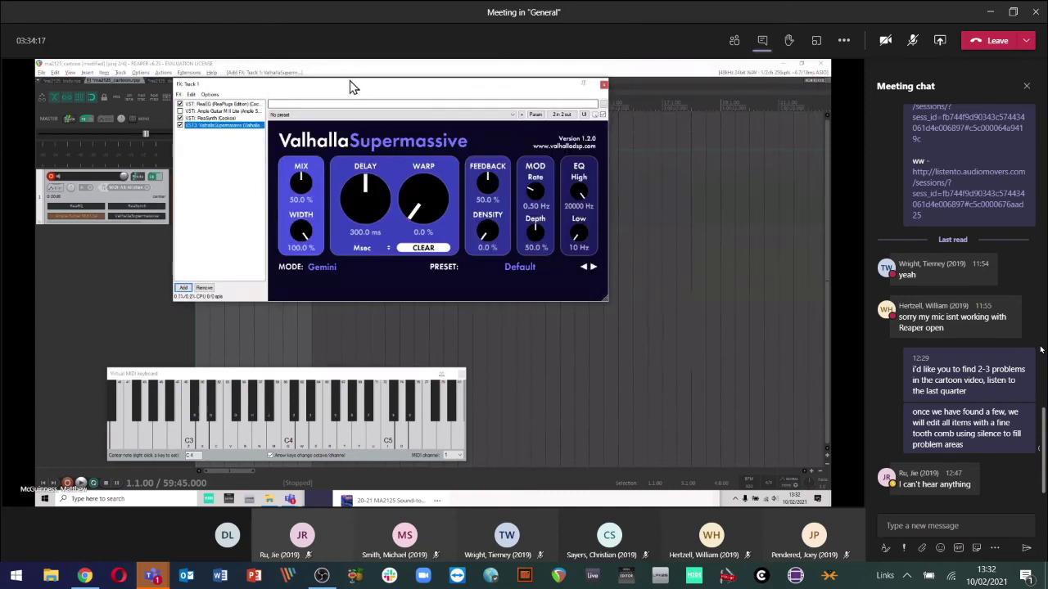
drag(357, 83, 424, 95)
click(304, 429)
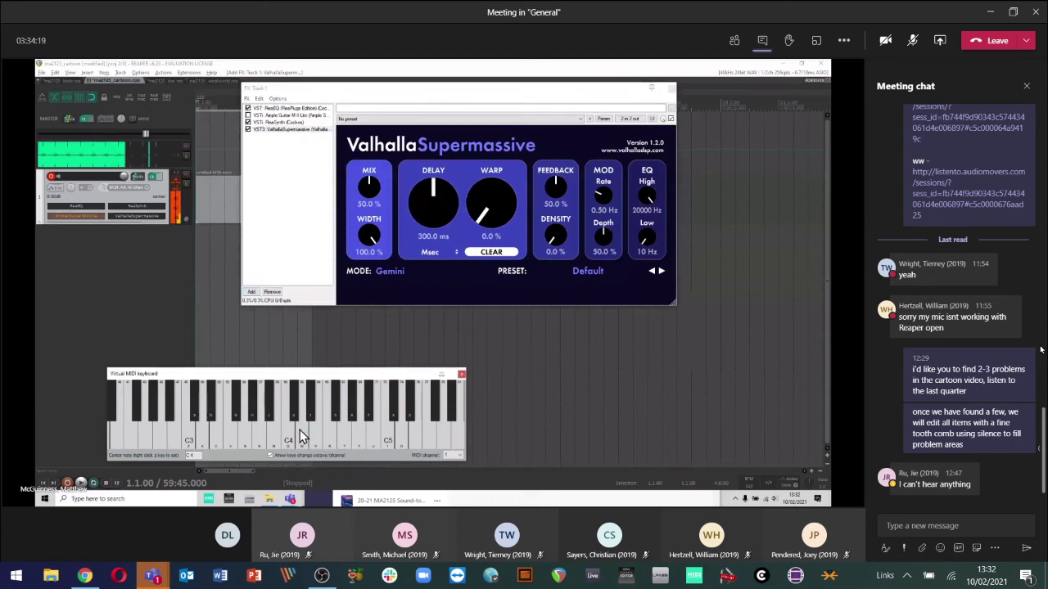
- Load the BillionsAndBillions preset from ValhallaSupermassive's Z-Massive reverbs
click(599, 282)
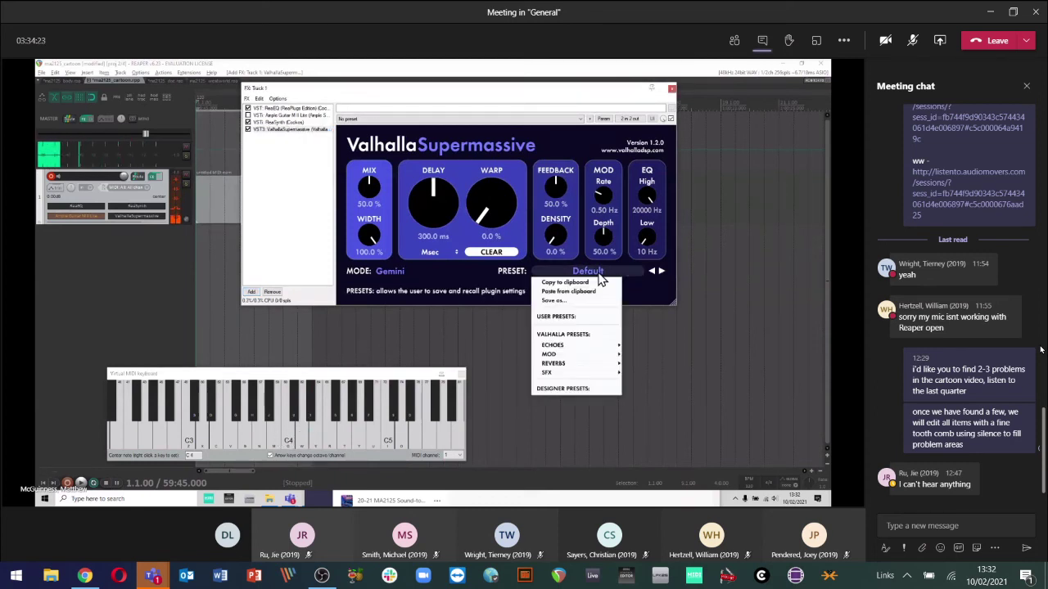
mouse_move(598, 363)
mouse_move(648, 370)
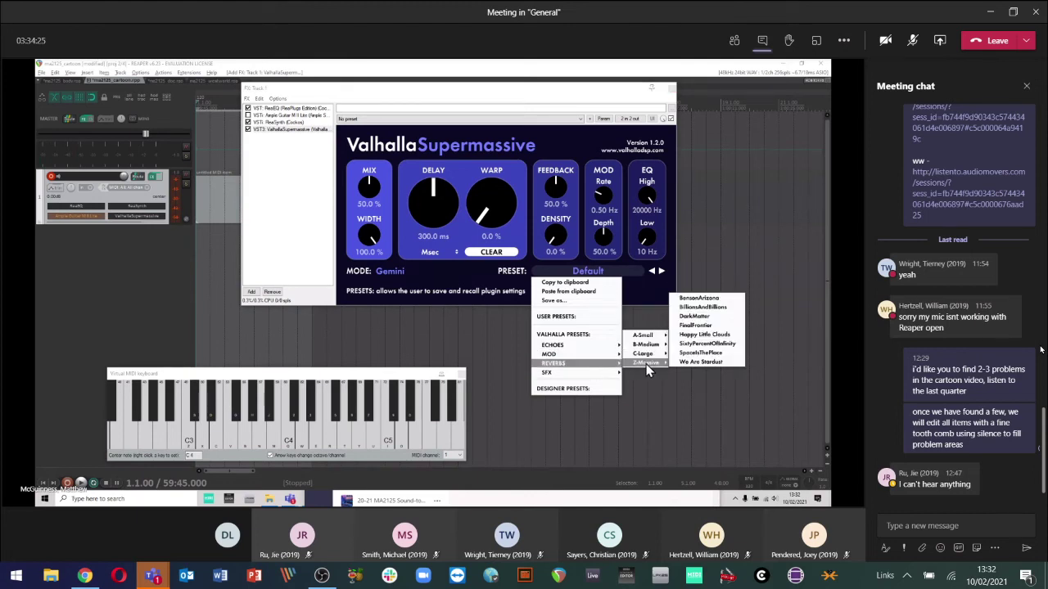
click(703, 307)
drag(500, 91, 489, 90)
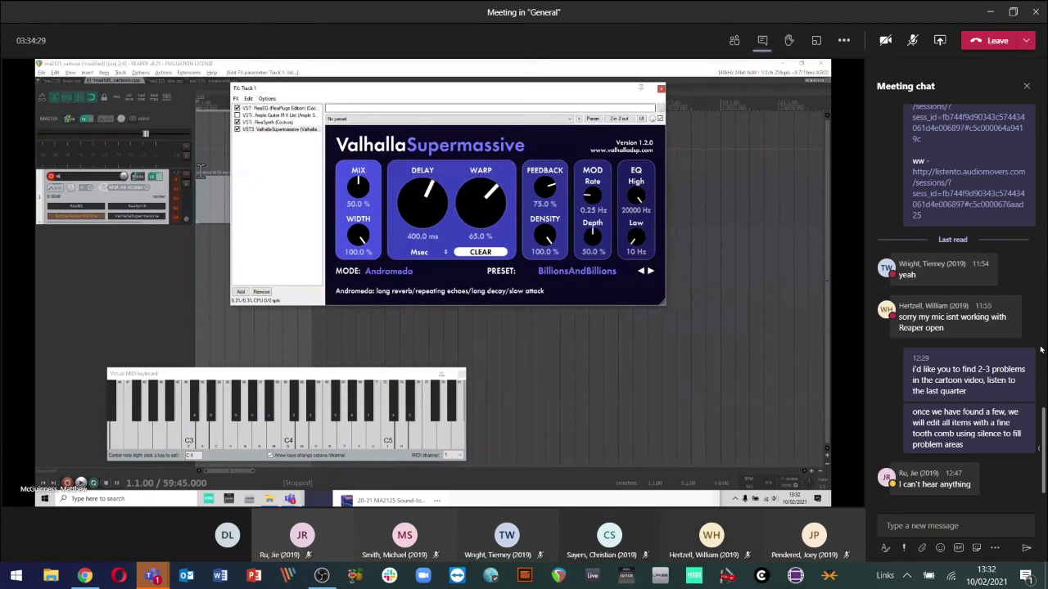
- Bypass ReaSynth, re-enable Ample Guitar and audition it through ValhallaSupermassive, keeping the virtual MIDI keyboard below the FX window
click(238, 122)
click(238, 115)
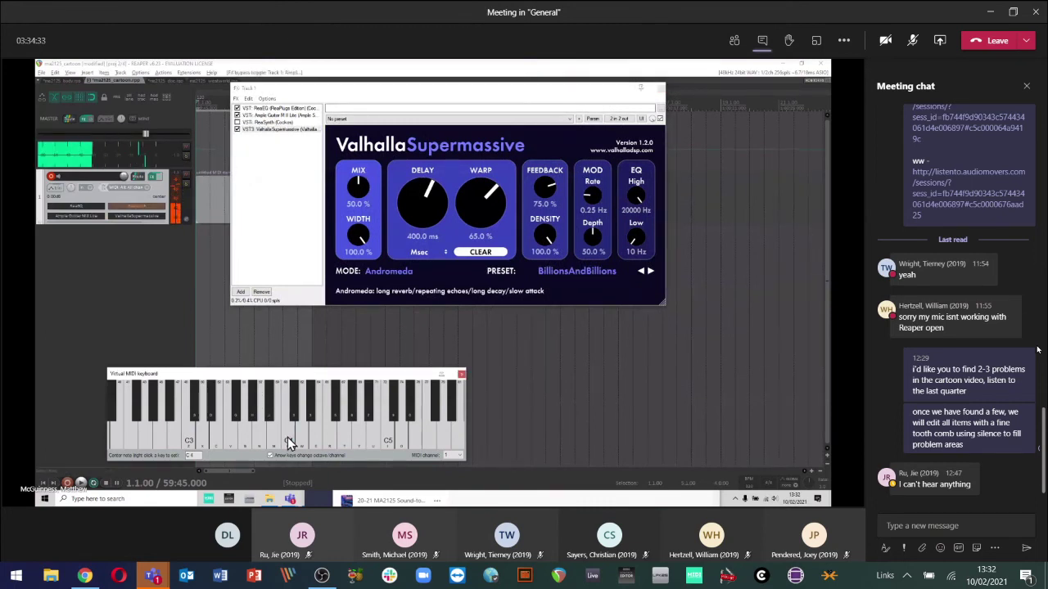
drag(312, 377, 509, 348)
drag(490, 88, 541, 97)
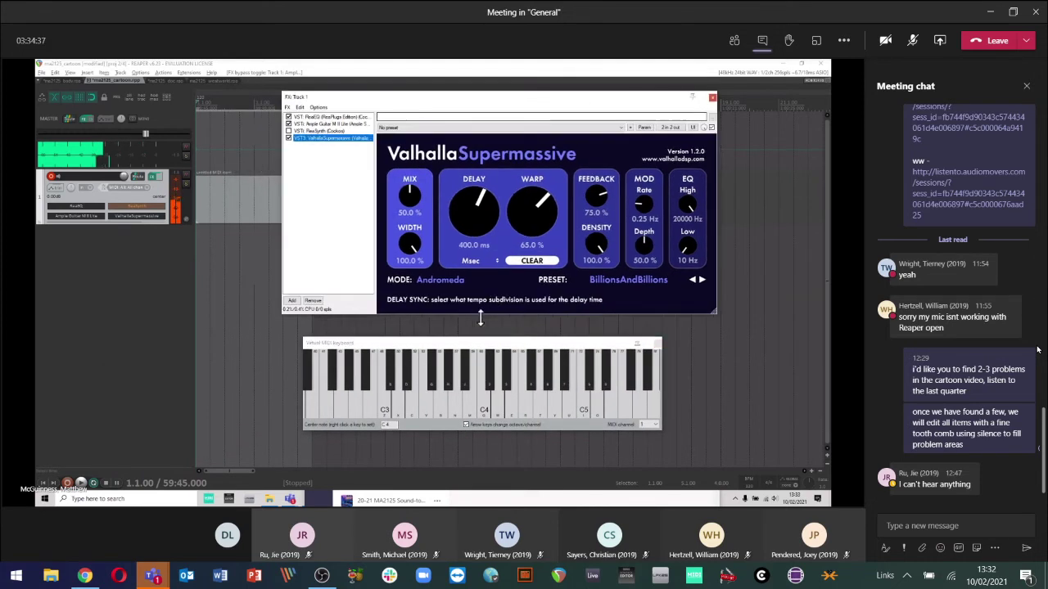
drag(482, 342, 531, 339)
drag(536, 107, 576, 105)
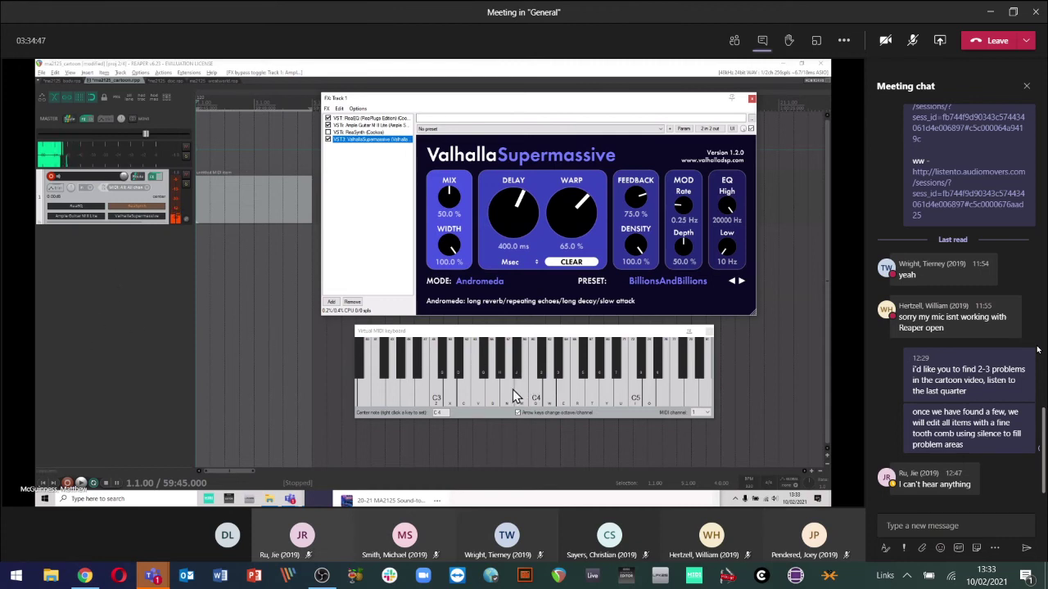
click(578, 395)
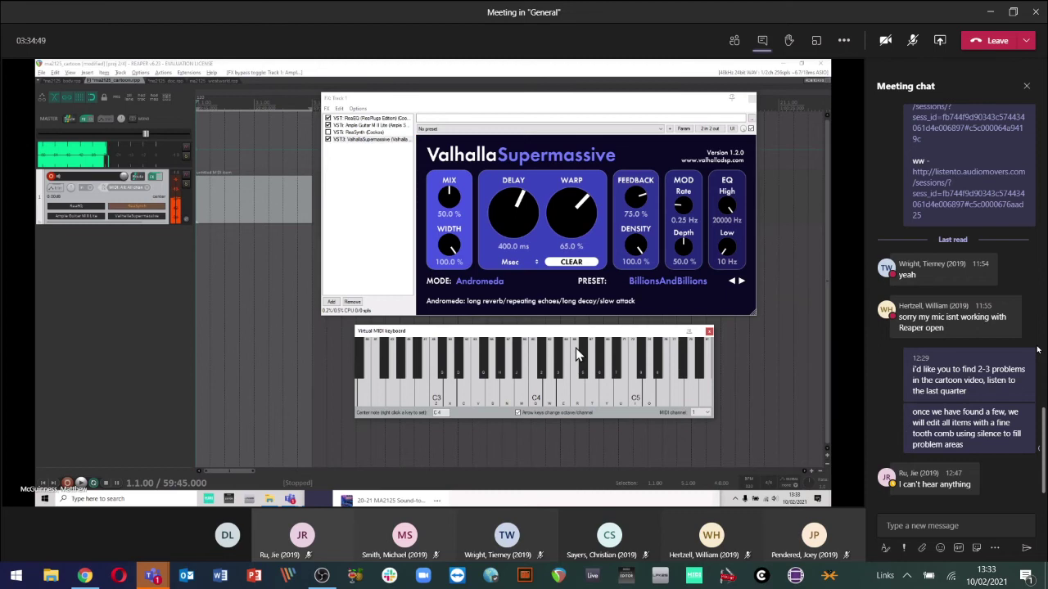
drag(578, 332, 570, 332)
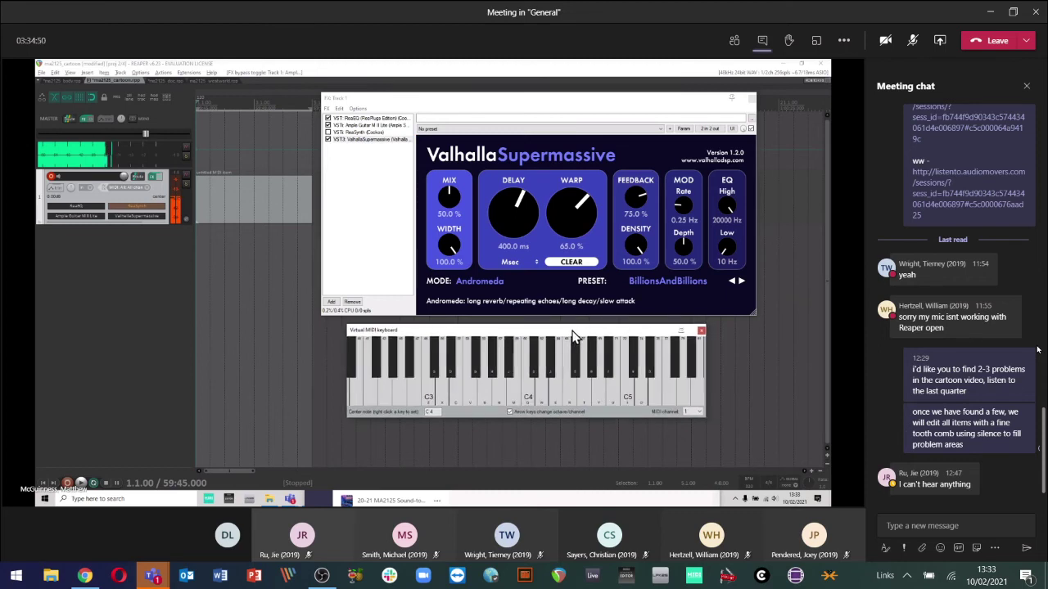
- Bypass ValhallaSupermassive and play several dry guitar notes on the virtual MIDI keyboard
click(331, 140)
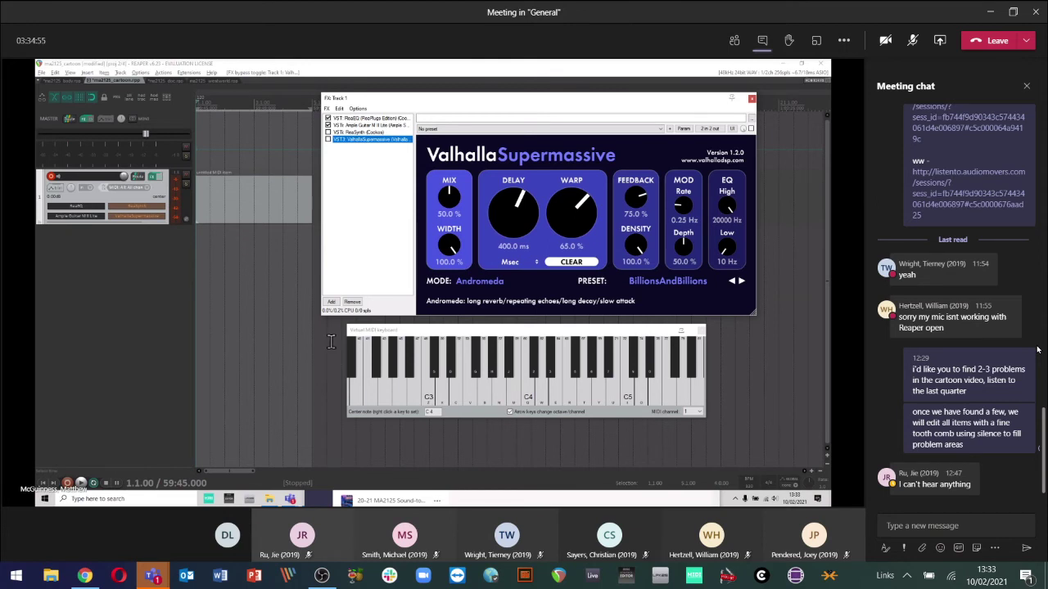
drag(442, 331, 410, 169)
click(421, 184)
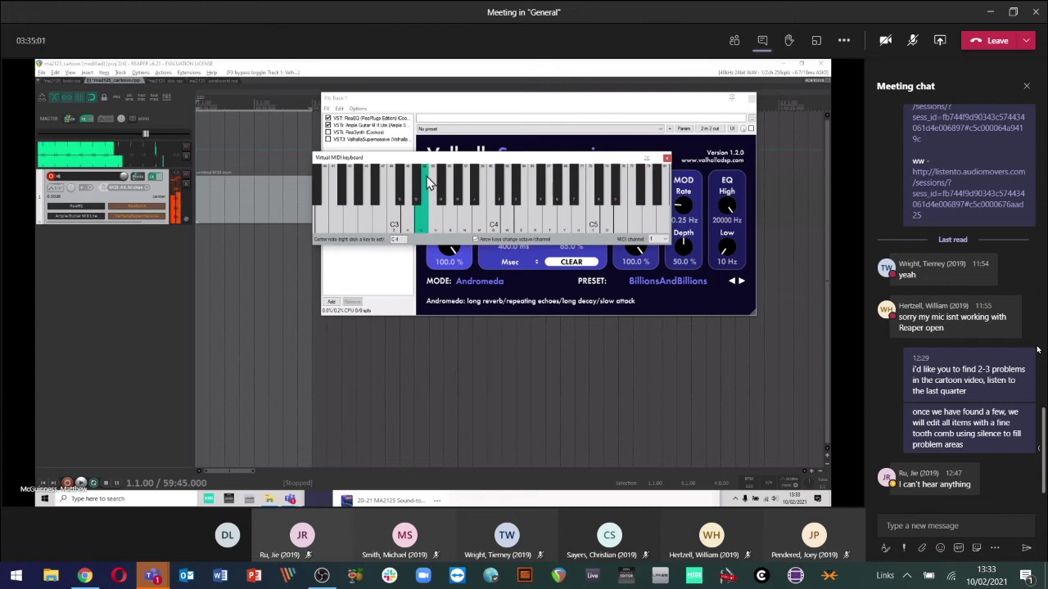
key(x)
key(e)
key(r)
key(t)
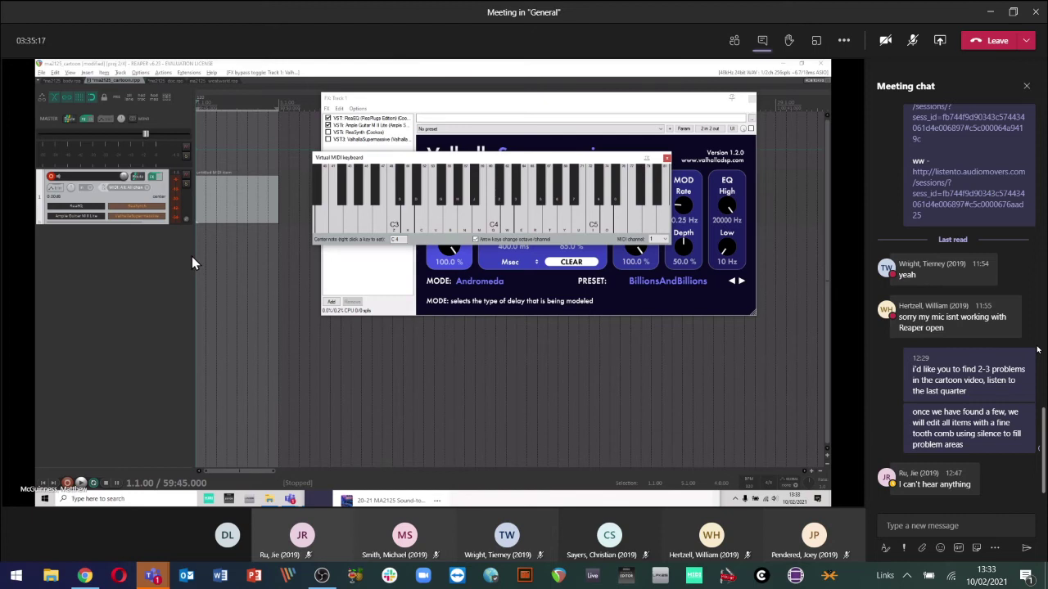
- Delete the empty MIDI item on track 1, insert a new one from bar 1 to bar 5 and open it for note editing
click(230, 213)
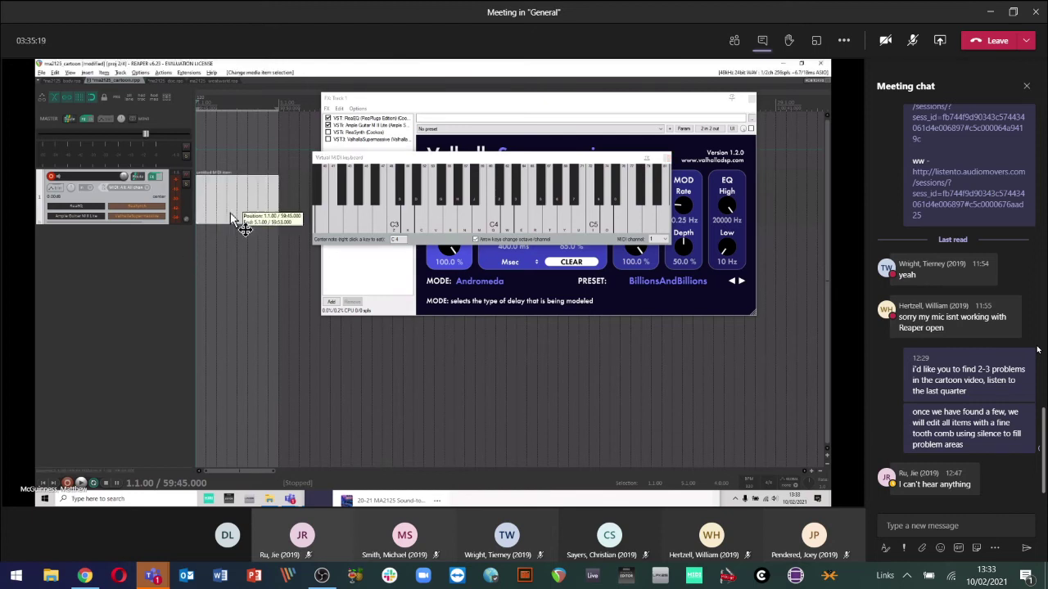
key(Delete)
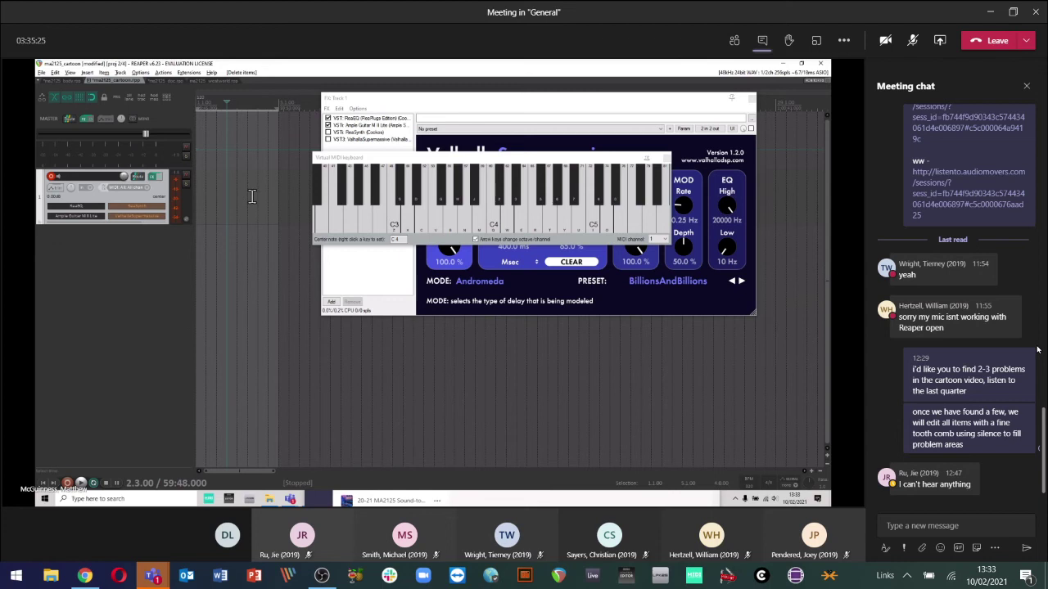
mouse_move(280, 205)
mouse_down()
mouse_move(224, 211)
mouse_move(225, 221)
mouse_up()
double_click(223, 211)
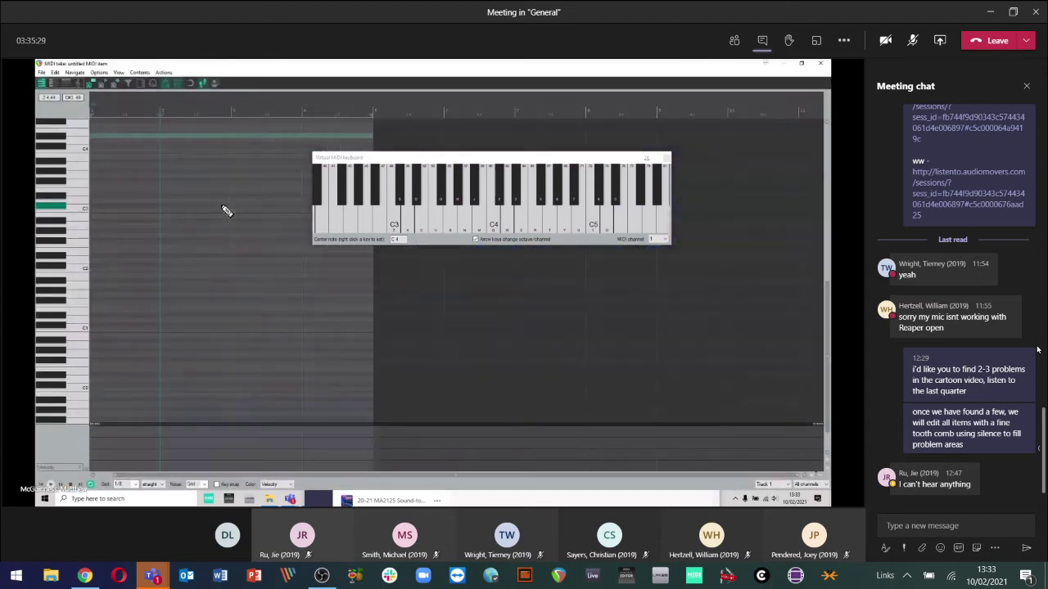
- Draw four ascending notes across the new MIDI item, close the MIDI editor and delete the item
drag(95, 212, 285, 187)
drag(360, 158, 403, 158)
mouse_move(302, 152)
mouse_down()
mouse_move(381, 148)
mouse_move(374, 140)
mouse_up()
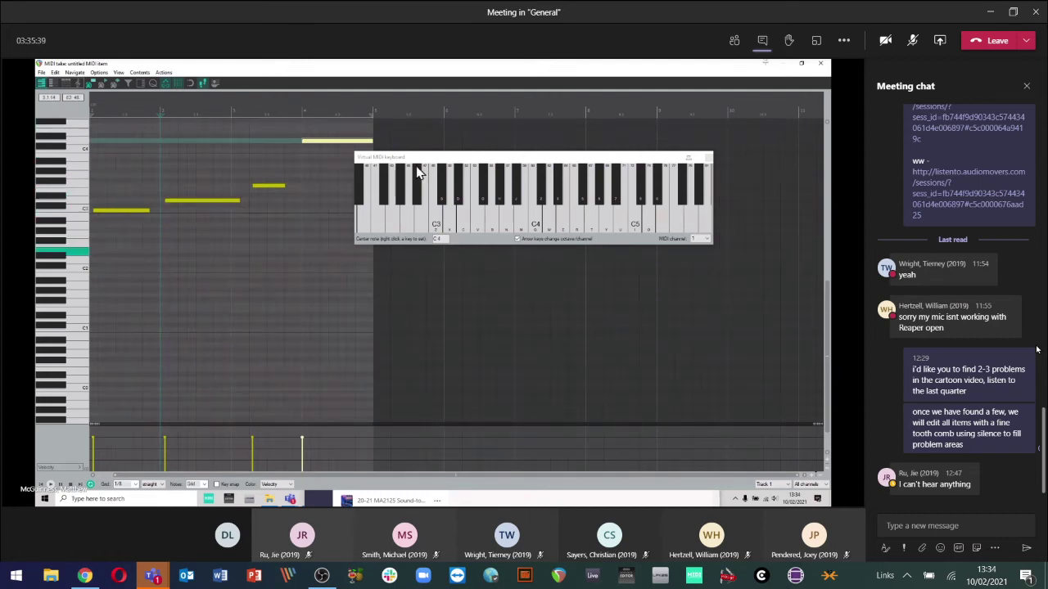
key(Escape)
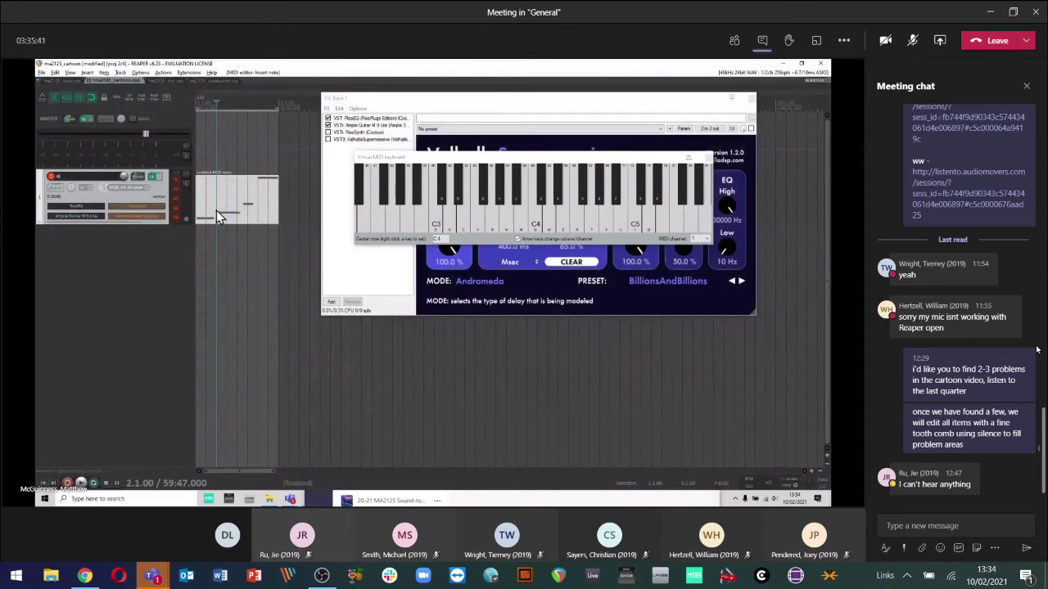
key(Delete)
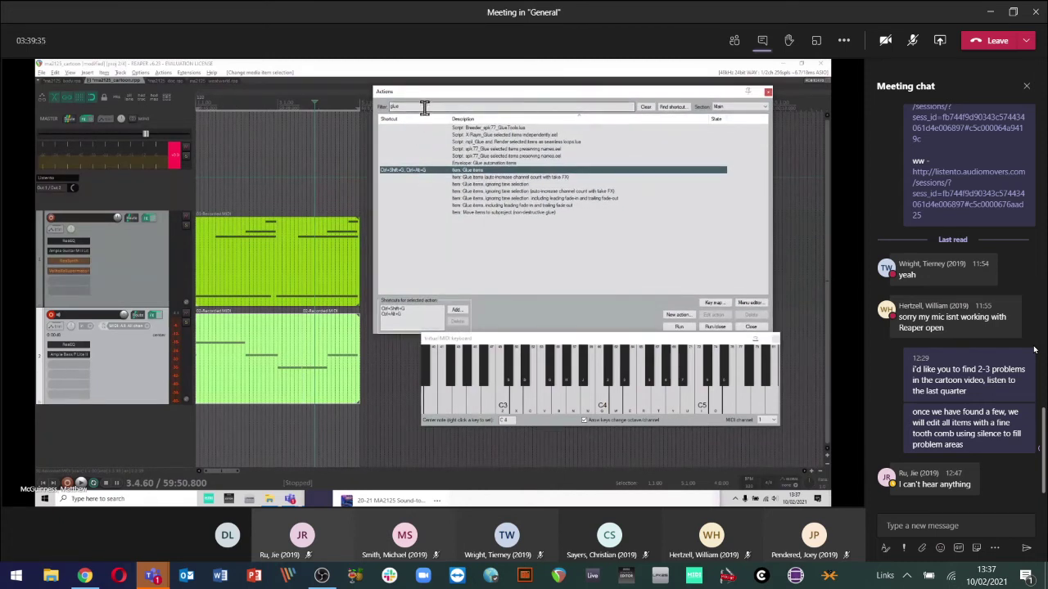
- Glue the selected MIDI items on track 2, and close the Actions list and the virtual MIDI keyboard
drag(421, 93, 423, 87)
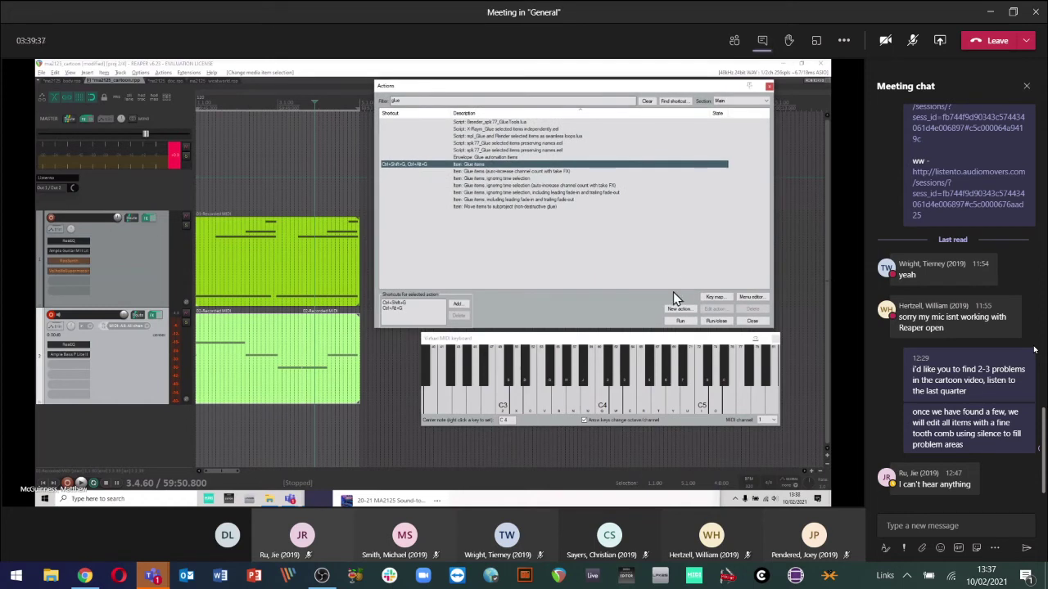
click(681, 321)
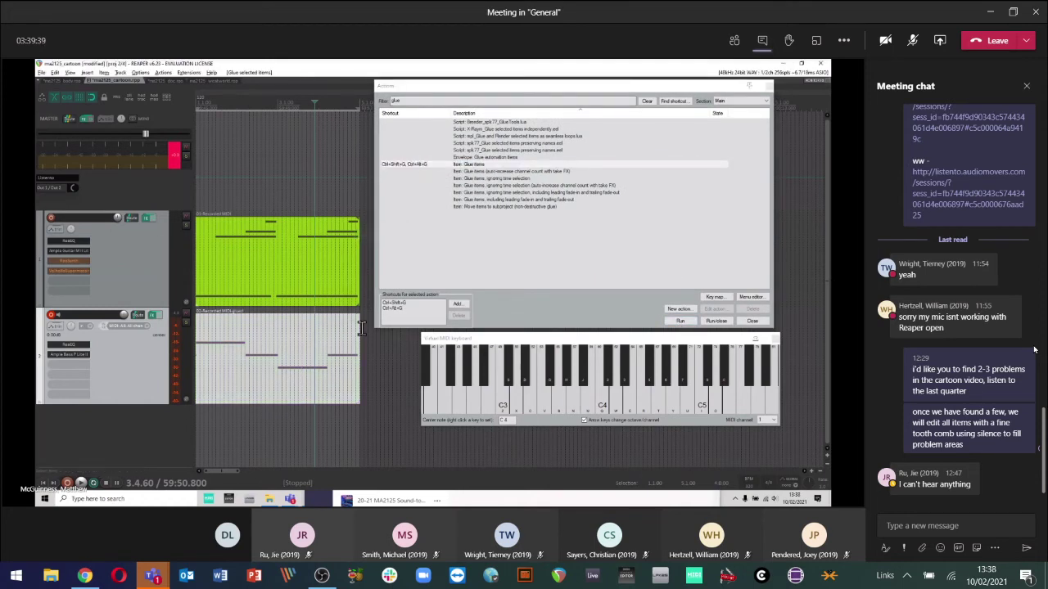
click(306, 281)
click(339, 355)
click(328, 299)
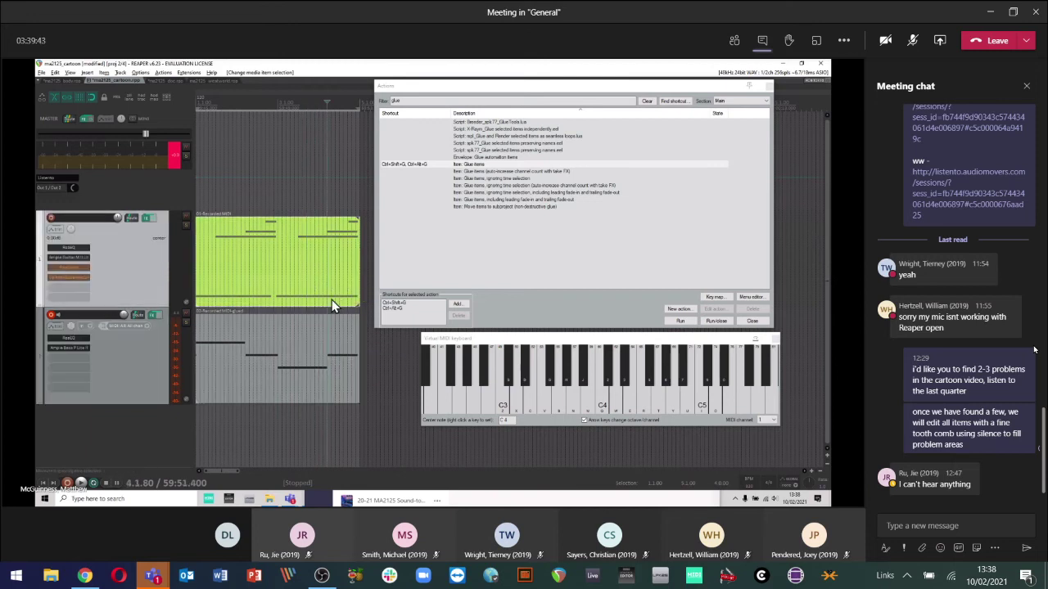
click(767, 86)
click(775, 338)
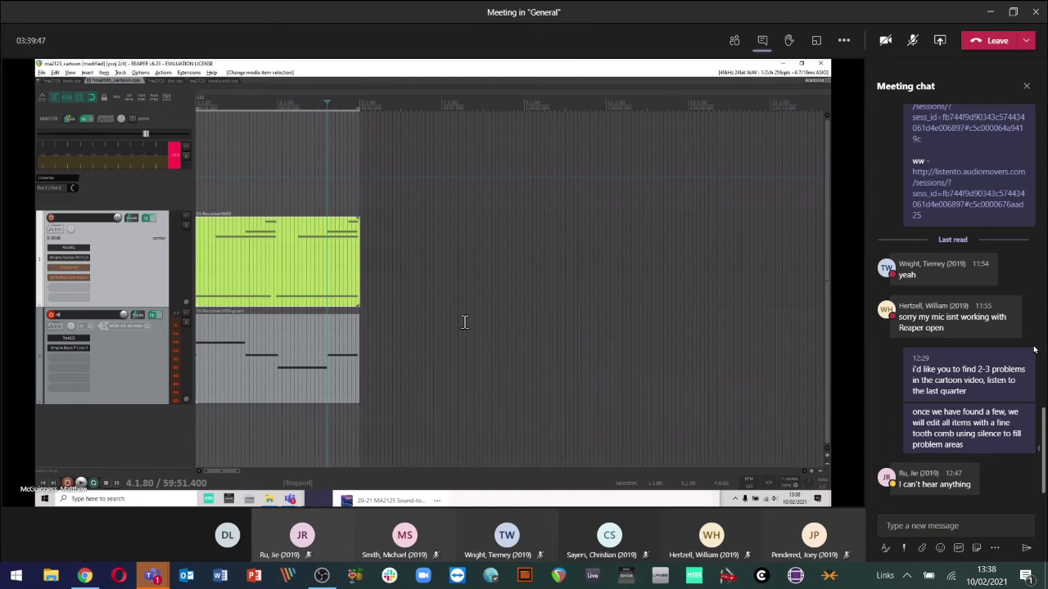
- Hide the master track from the track panel, inspect the two remaining tracks and show the master track again
scroll(468, 320, down, 2)
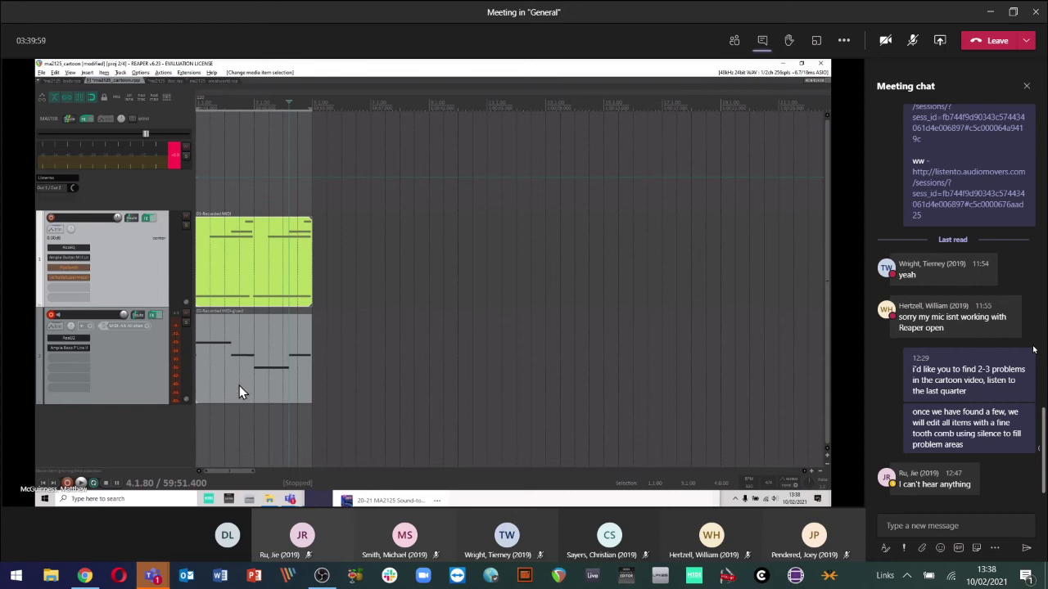
ctrl+scroll(238, 384, up, 2)
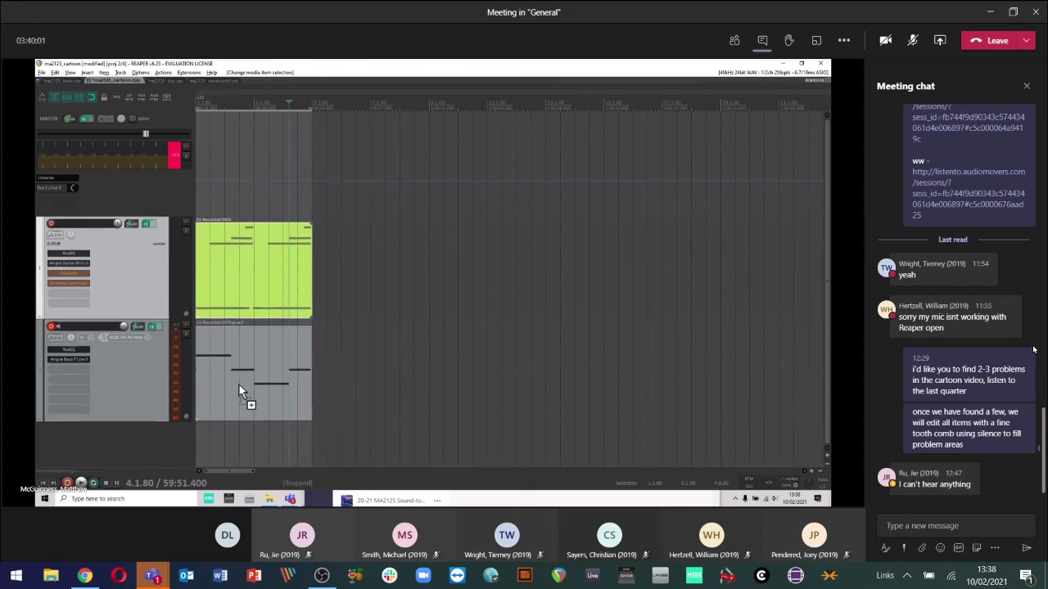
key(ctrl+alt+m)
scroll(166, 348, up, 1)
scroll(165, 348, up, 1)
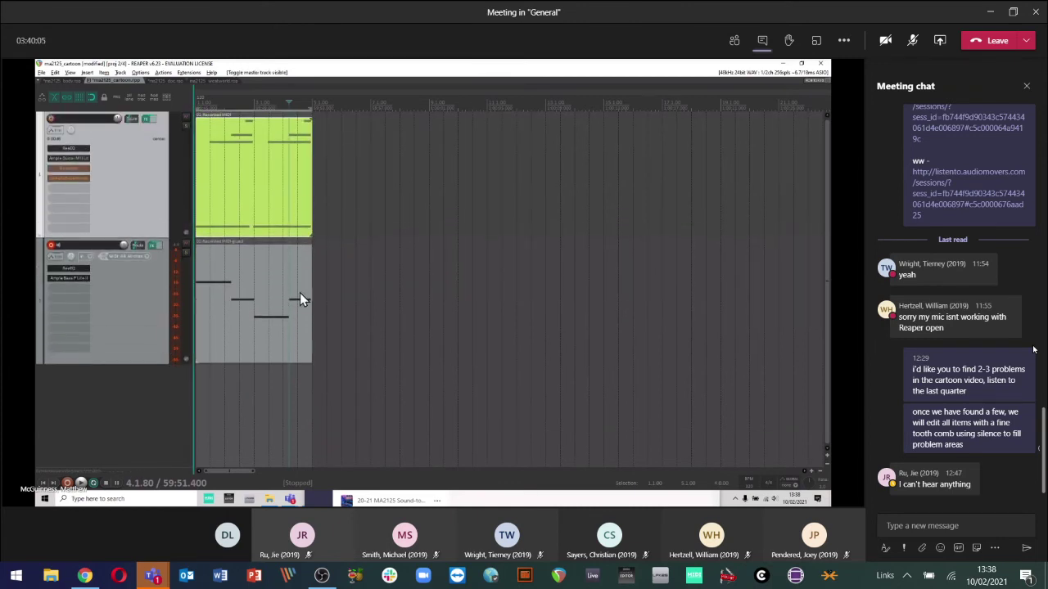
scroll(372, 277, down, 2)
scroll(364, 279, down, 1)
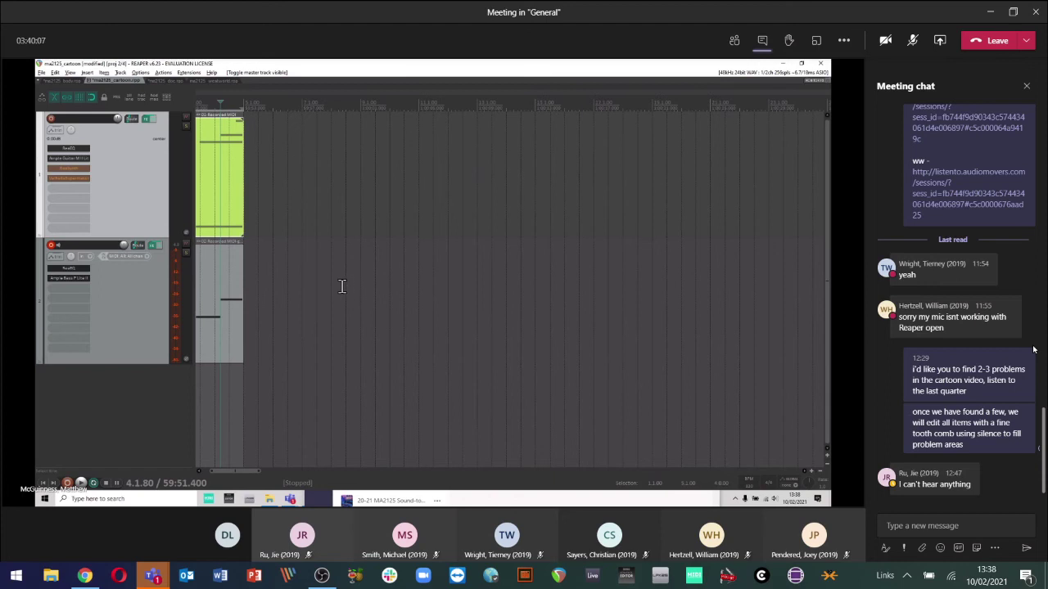
scroll(342, 286, up, 2)
key(alt)
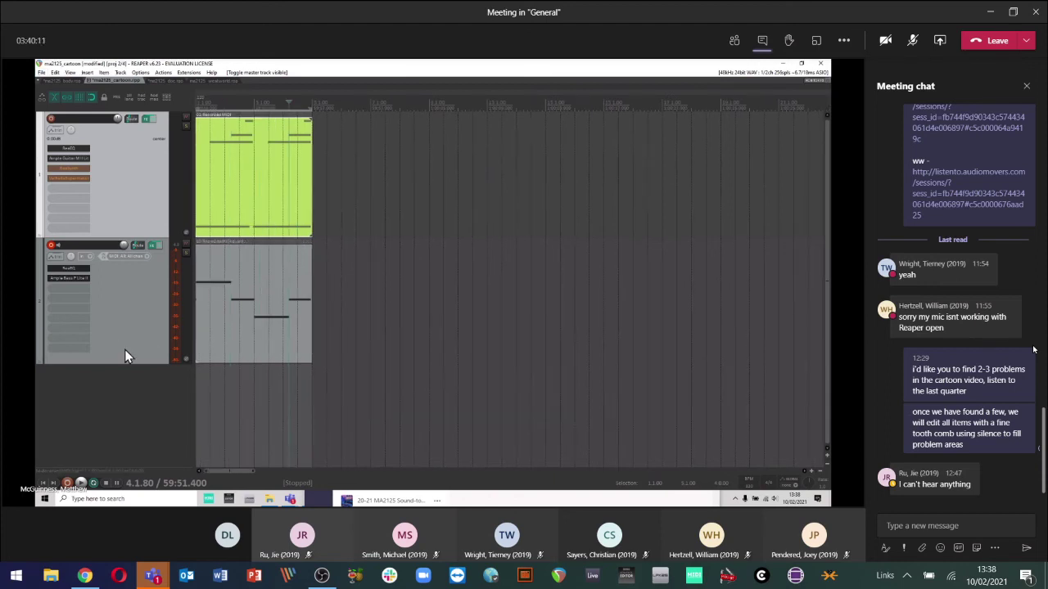
key(ctrl+alt+m)
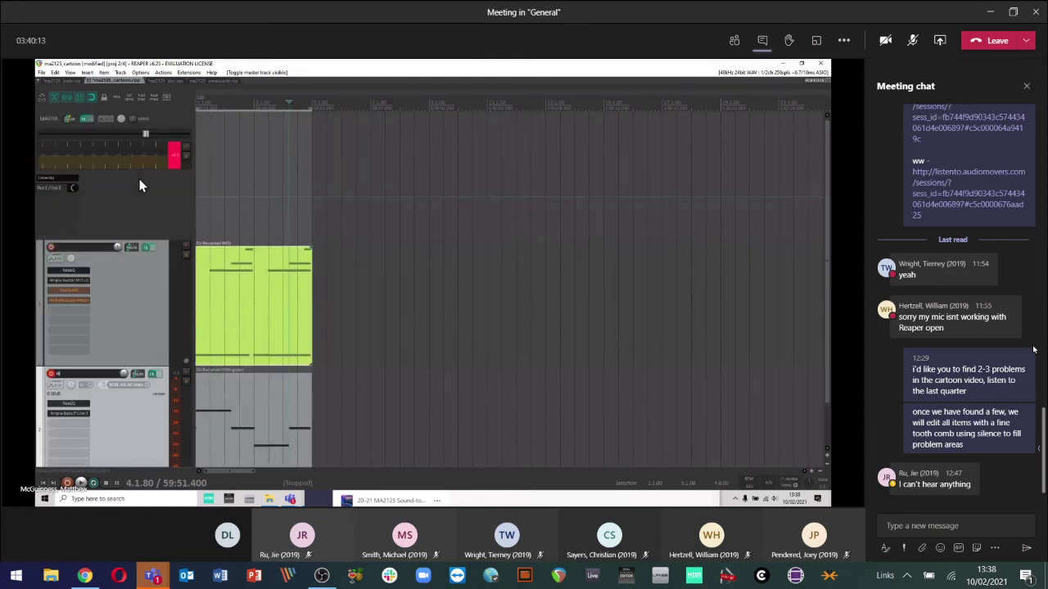
- Open track 1's recorded MIDI item in the MIDI editor
scroll(165, 283, down, 1)
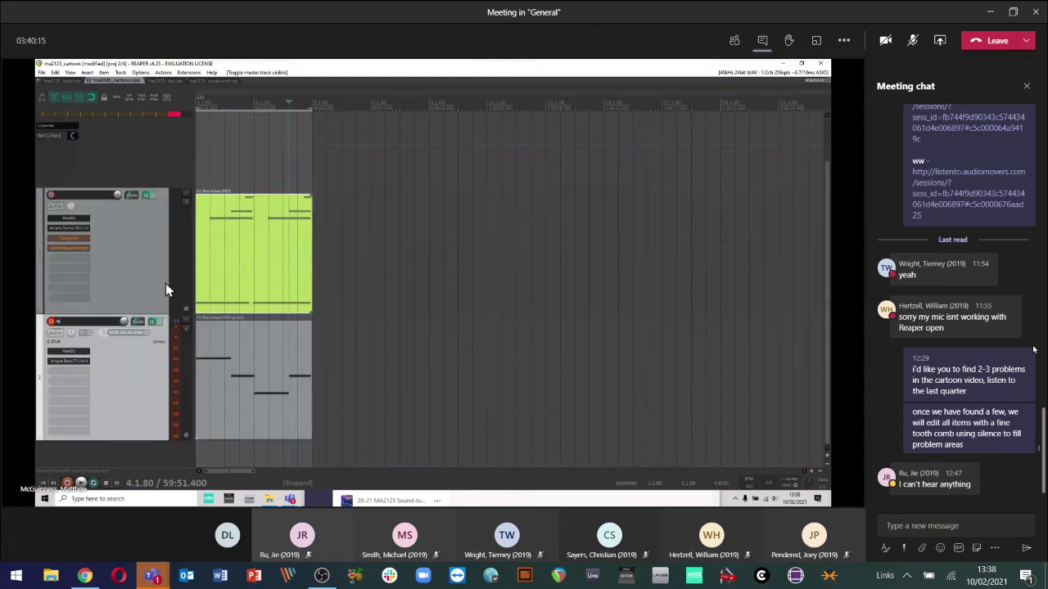
double_click(249, 265)
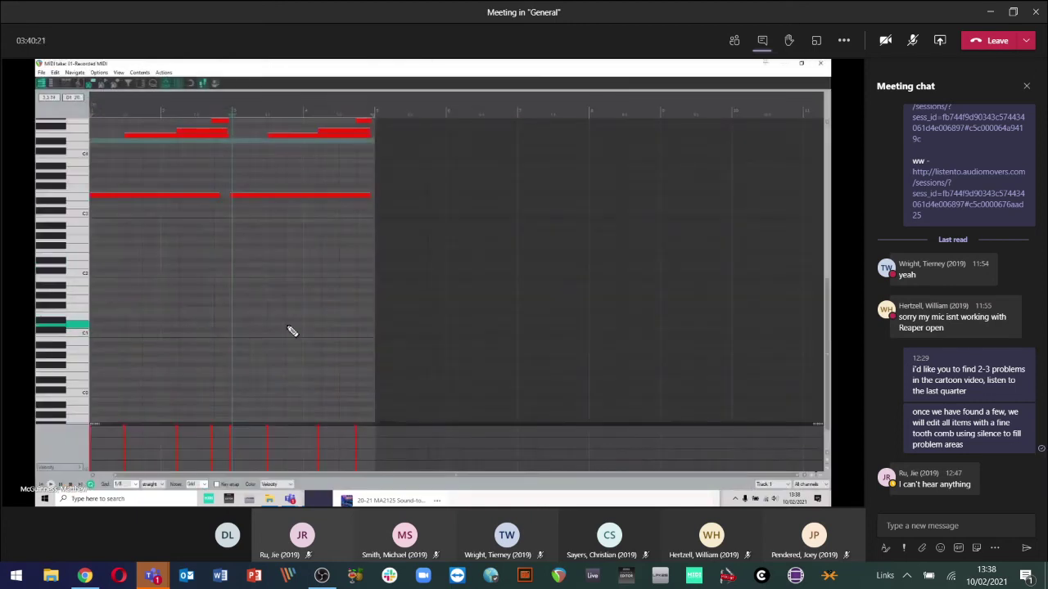
- Examine the repeated chord and bass notes across the four bars of track 1's recorded MIDI item
drag(129, 284, 249, 288)
double_click(227, 283)
drag(156, 215, 219, 215)
double_click(220, 216)
drag(154, 329, 274, 330)
double_click(269, 330)
scroll(49, 345, up, 1)
scroll(66, 319, up, 1)
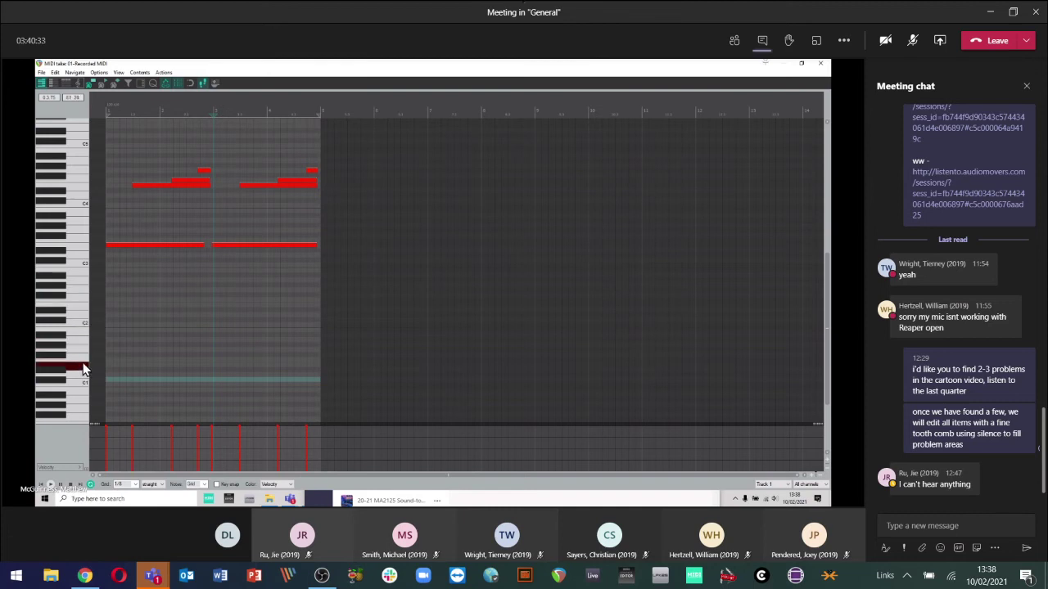
- Audition a low key on the piano roll's keyboard and examine the recorded notes more closely
click(75, 310)
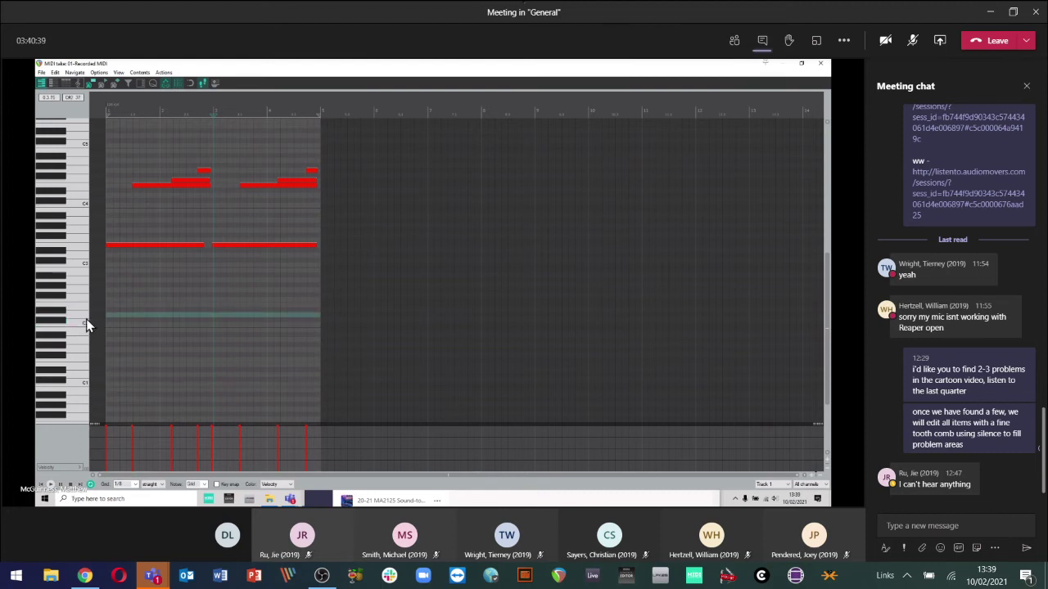
scroll(78, 291, up, 1)
scroll(79, 278, up, 4)
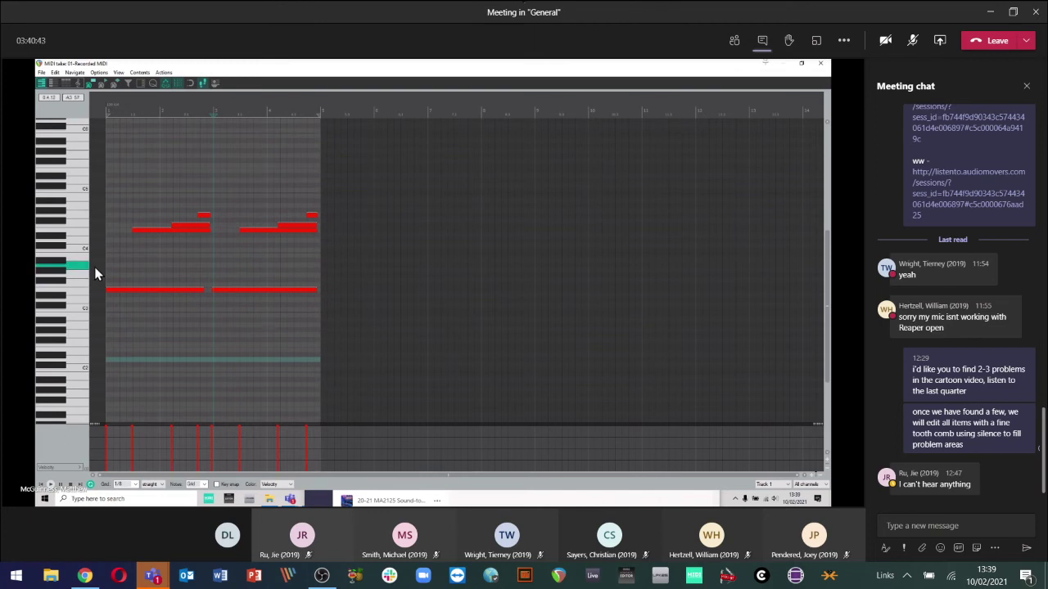
scroll(90, 271, up, 2)
scroll(95, 273, up, 2)
scroll(95, 272, down, 2)
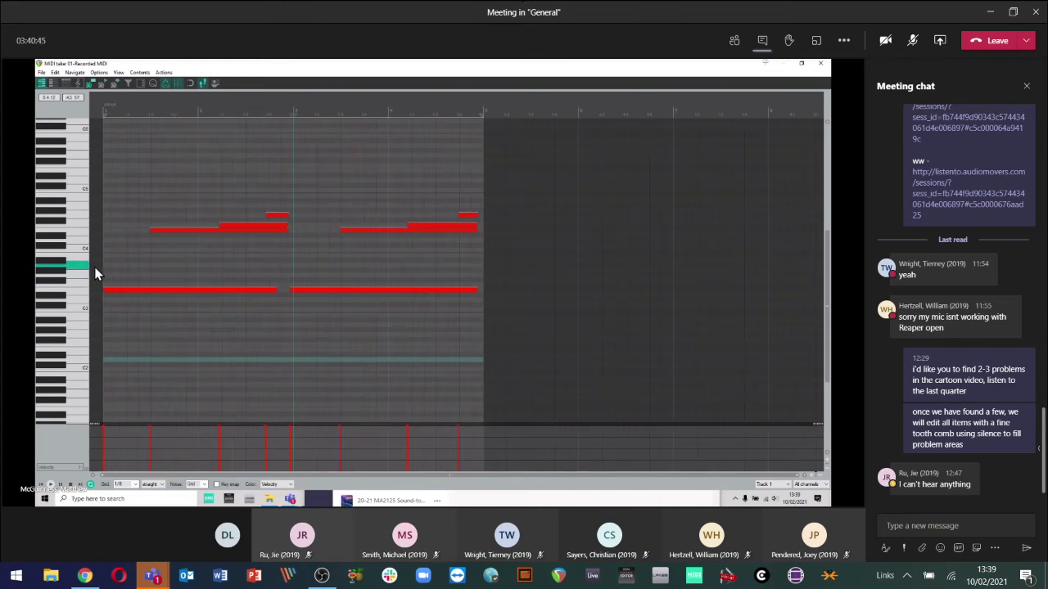
- Place the edit cursor near the start of the second recorded note and select all notes in the item
right_click(110, 143)
click(554, 221)
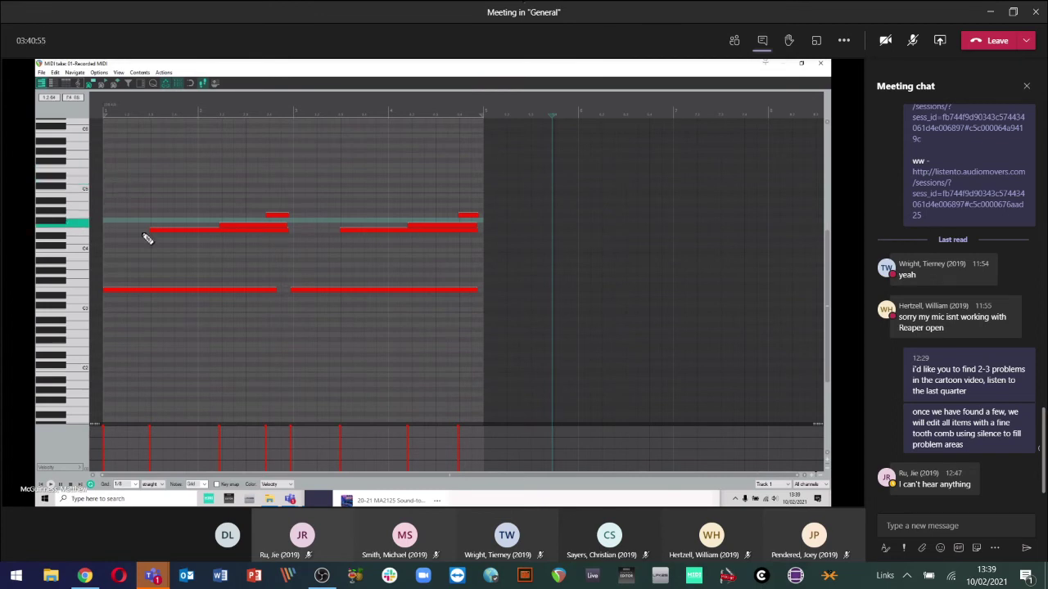
click(157, 366)
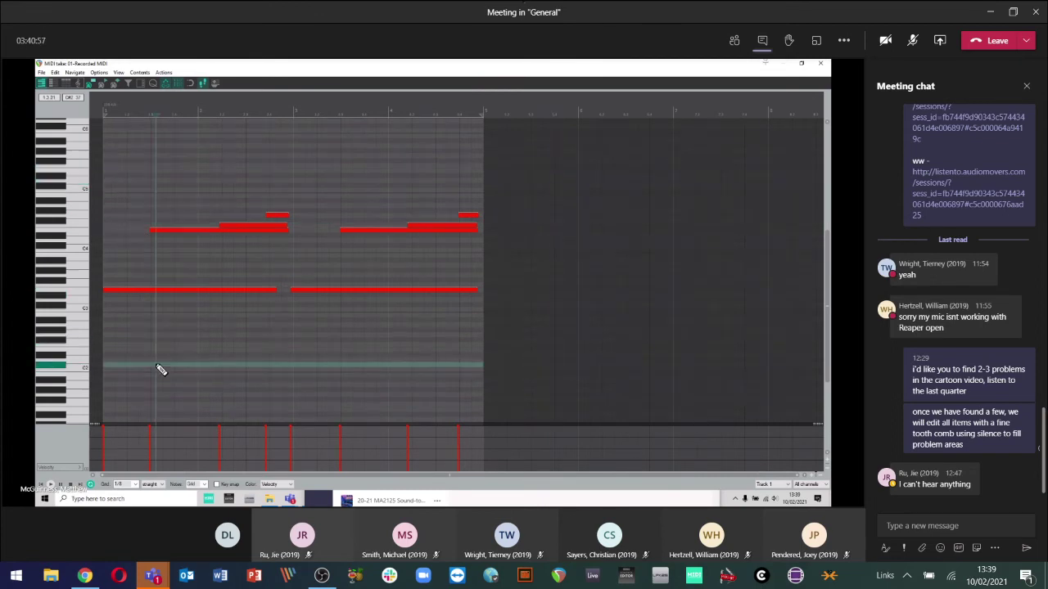
click(157, 367)
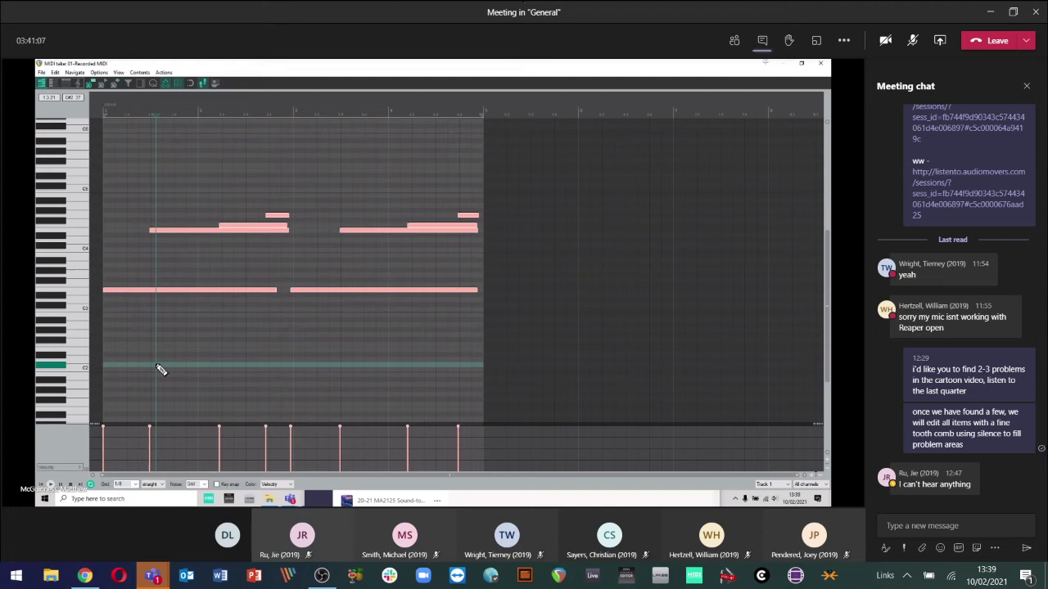
- Preview quantizing the selected notes at 100% strength to the 1/8, 1/4 and 1/8 triplet grids, cancelling each preview
key(q)
drag(292, 333, 256, 308)
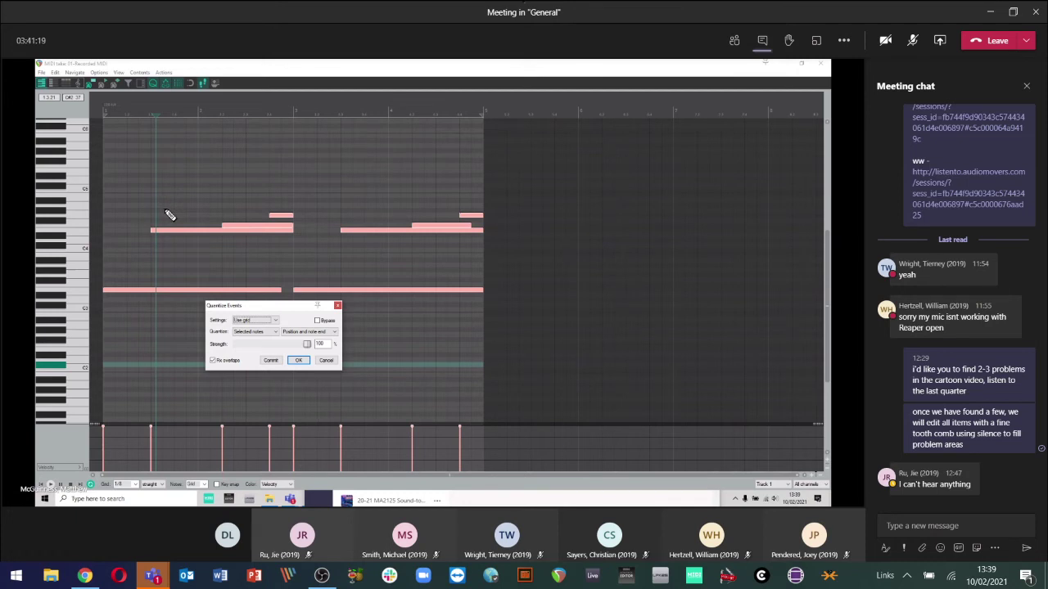
click(325, 360)
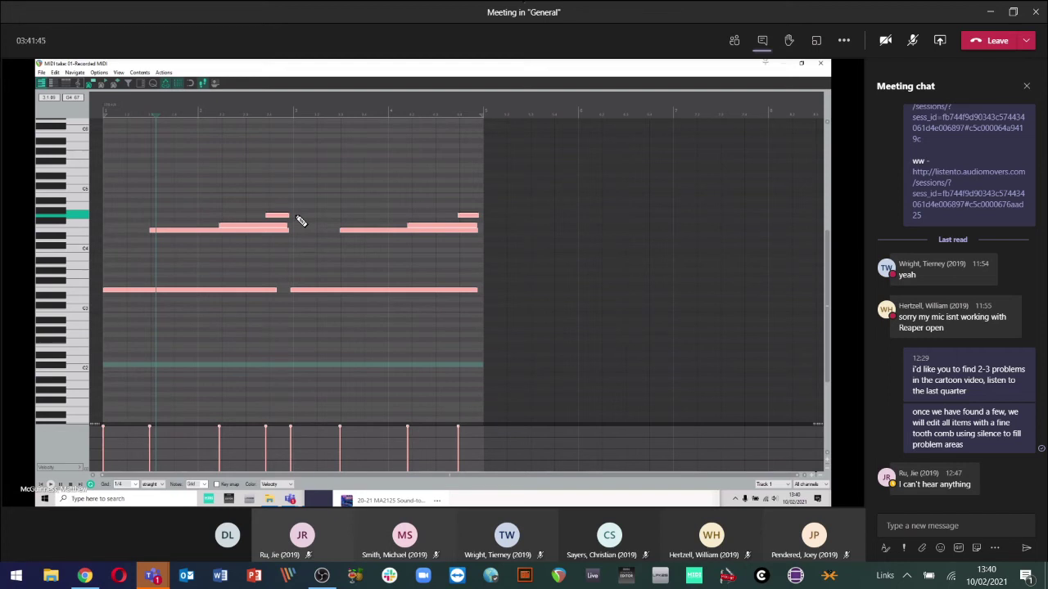
key(ctrl+q)
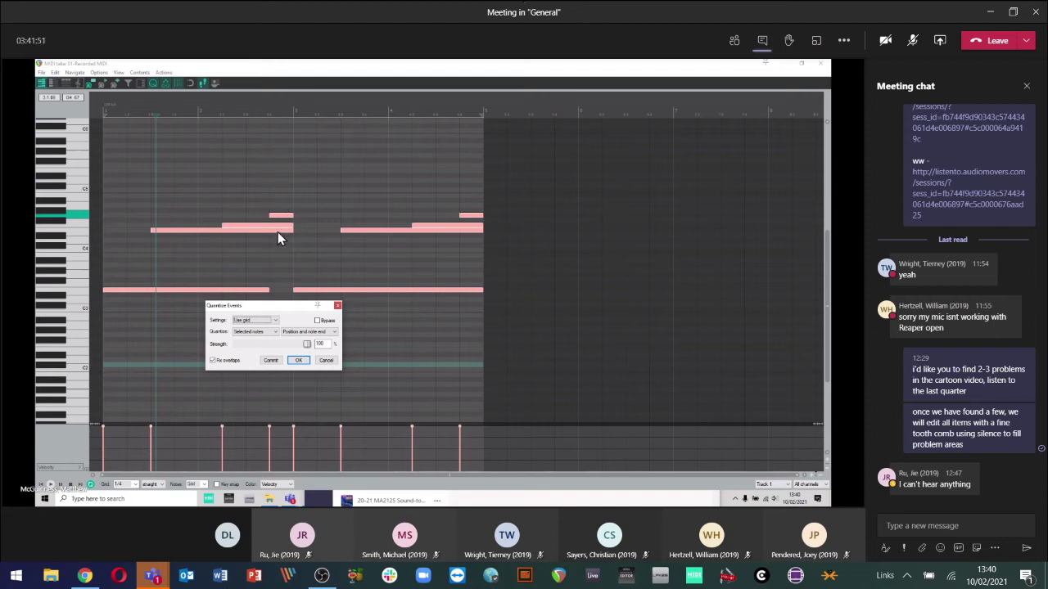
click(327, 361)
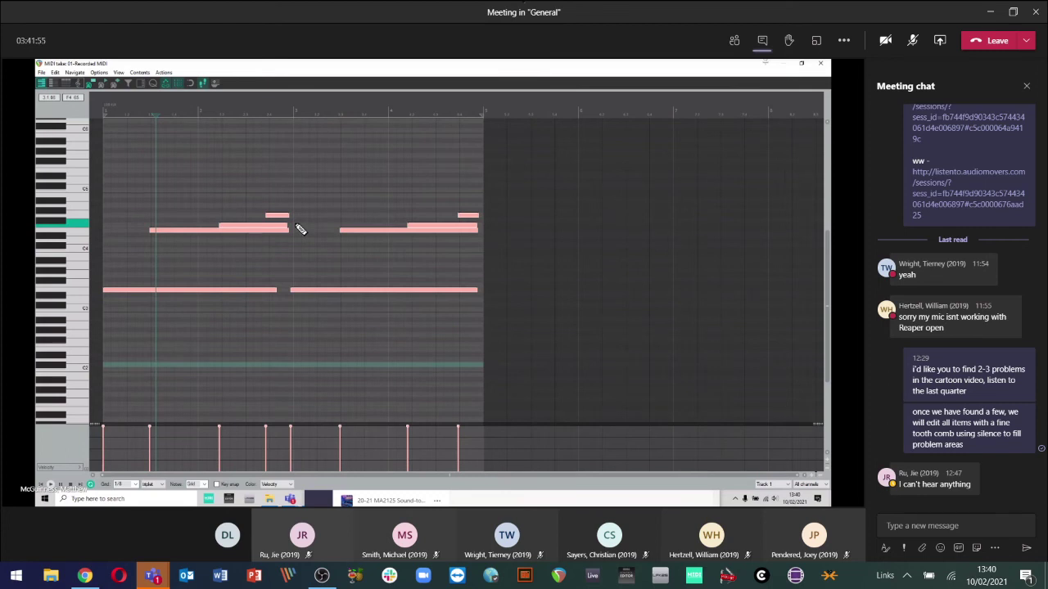
key(q)
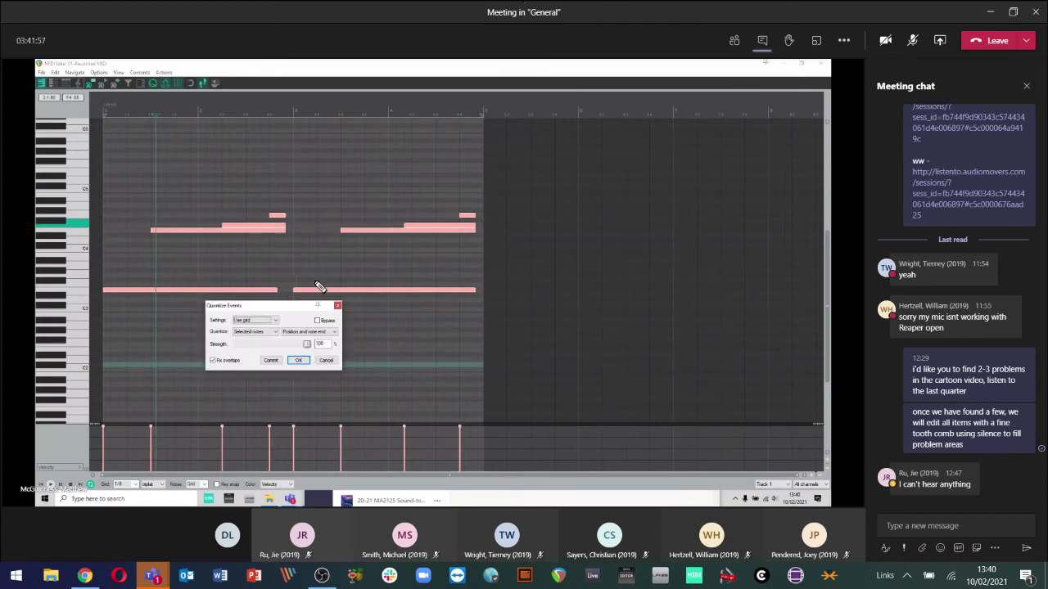
key(Escape)
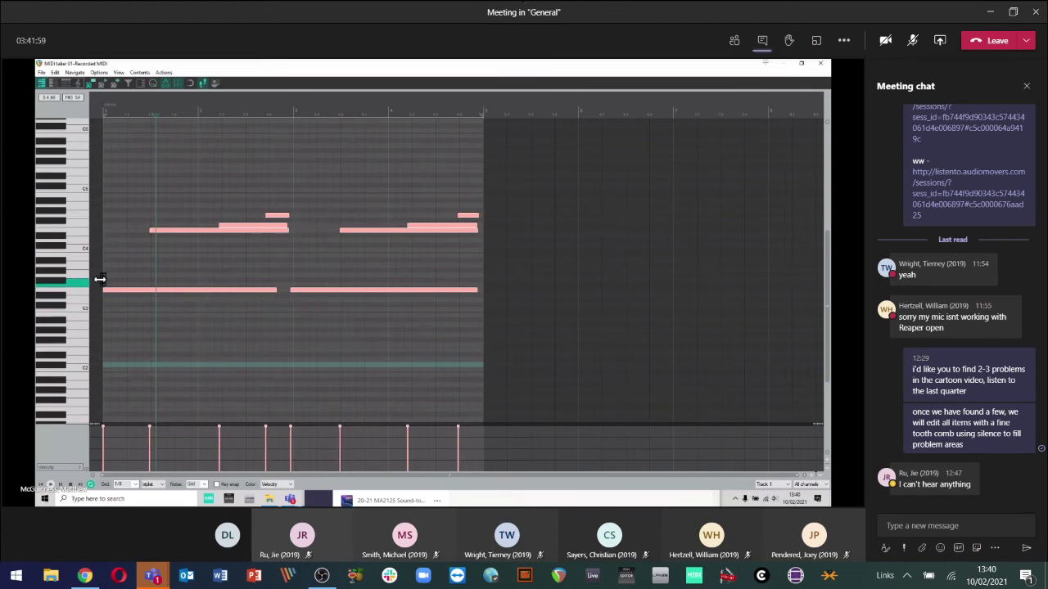
- Quantize the selected notes' positions and ends to the 1/4 straight grid at 100% strength, and close the MIDI editor
scroll(94, 267, up, 1)
scroll(94, 268, up, 1)
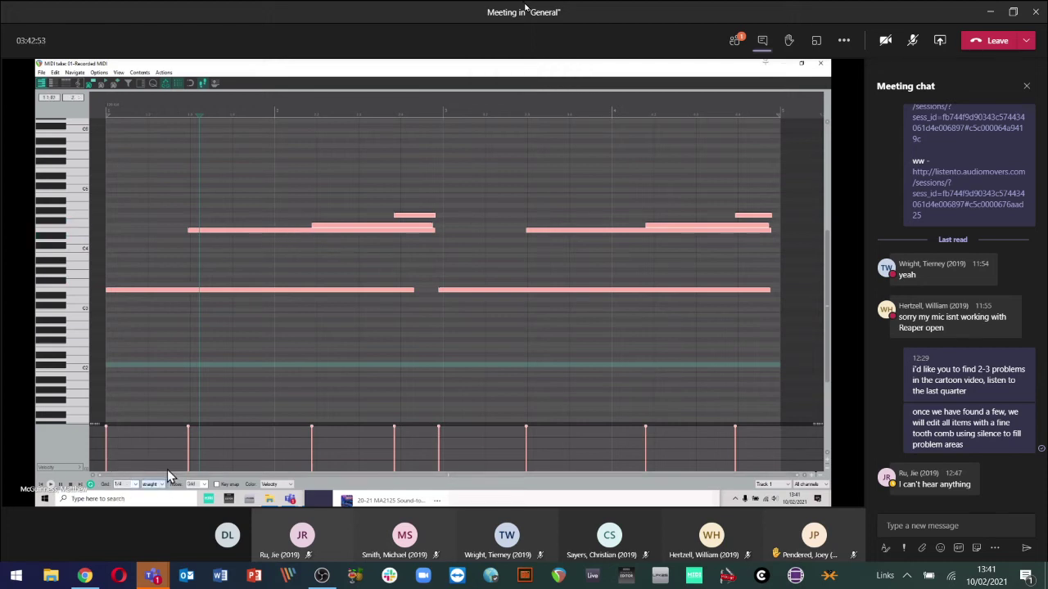
key(ctrl+q)
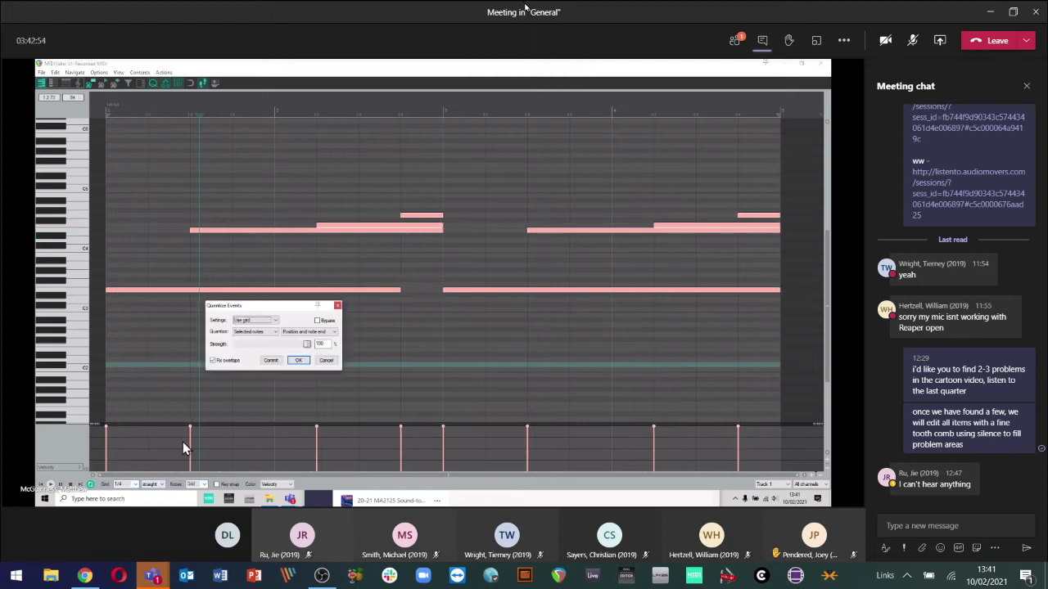
click(300, 361)
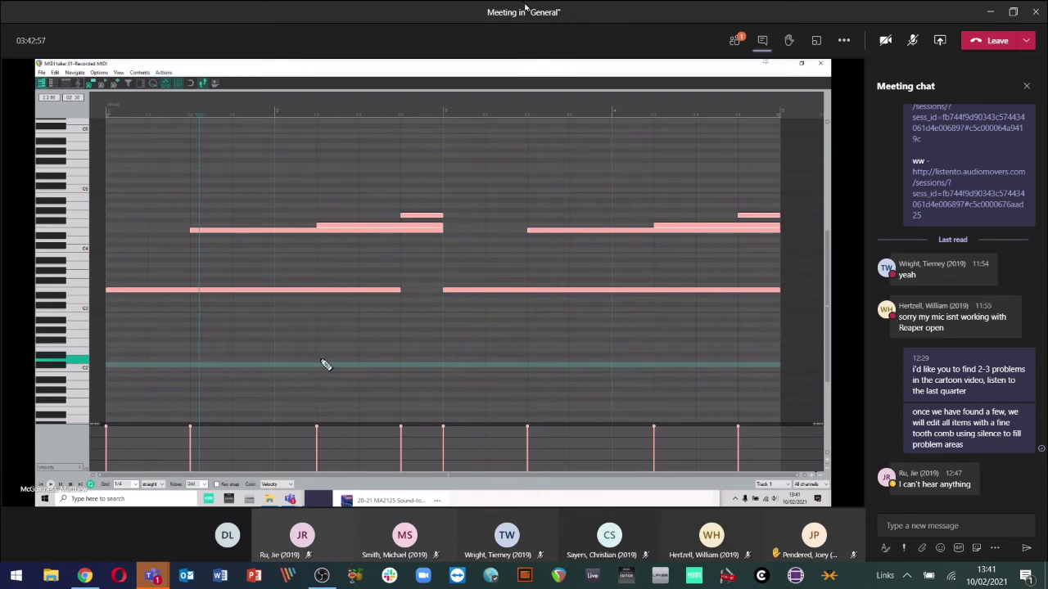
key(Escape)
- Open track 2's glued MIDI item in the MIDI editor and preview quantizing its notes to the 1/4 straight grid
double_click(261, 372)
click(261, 371)
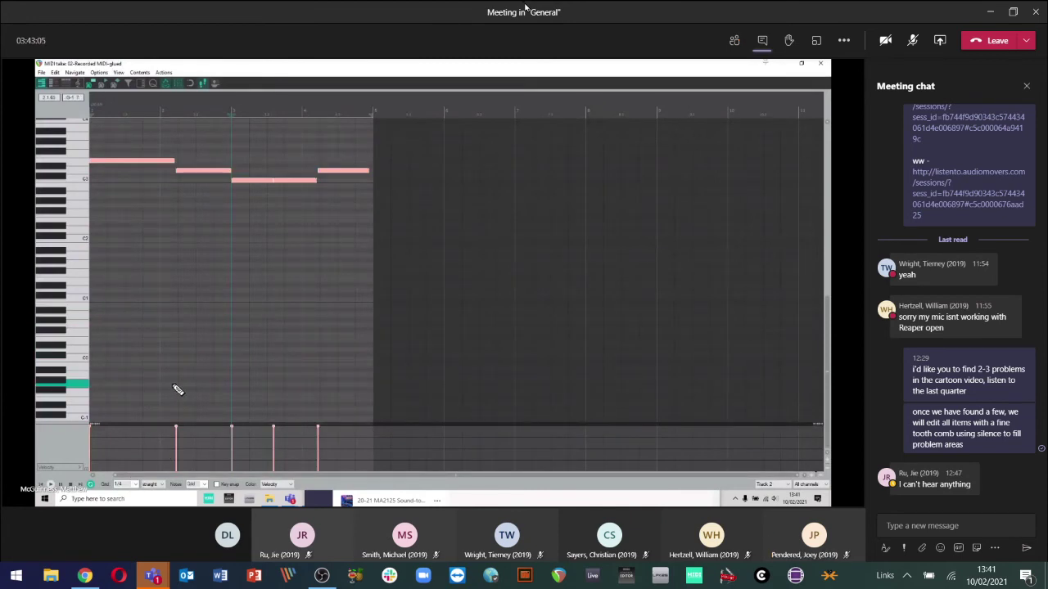
key(q)
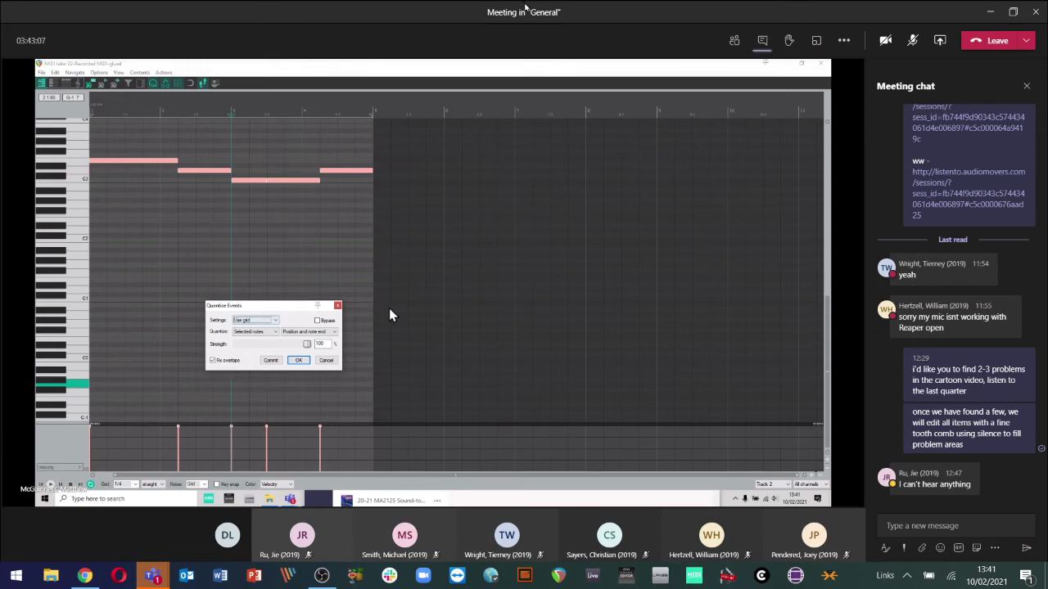
scroll(100, 233, up, 1)
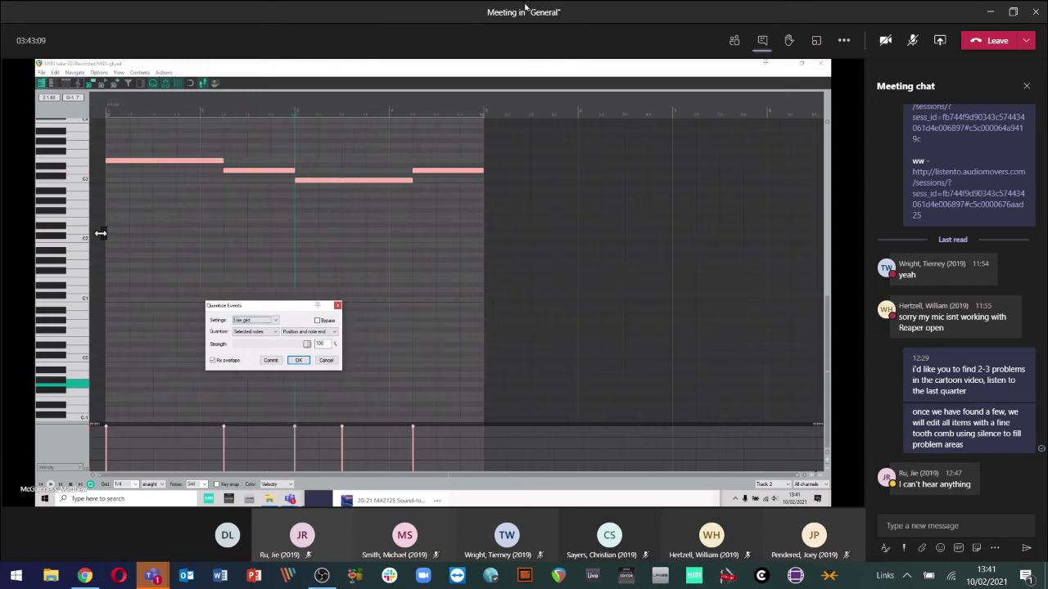
scroll(100, 234, up, 2)
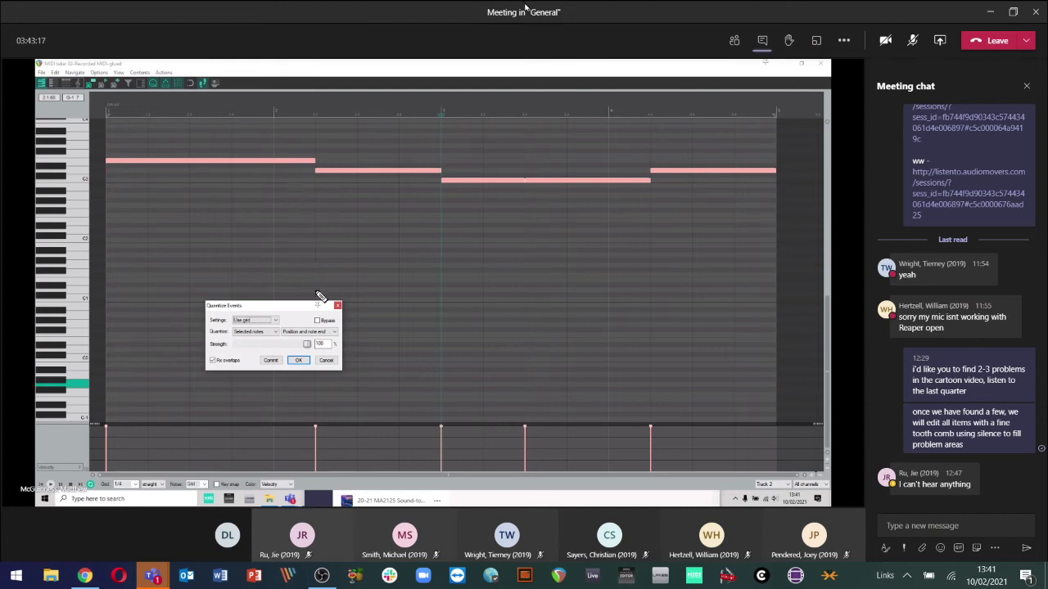
click(325, 361)
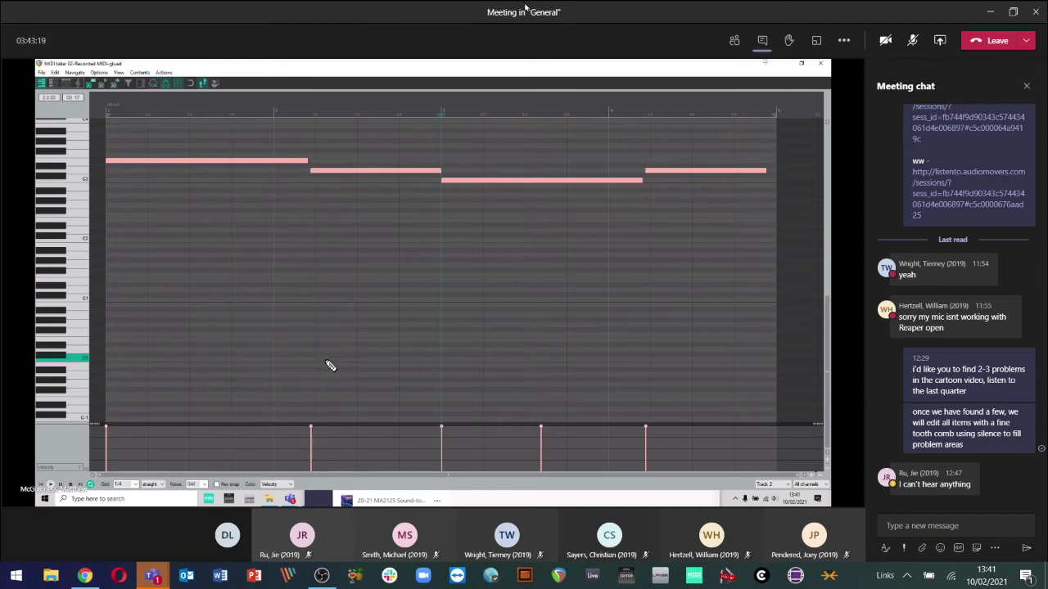
- Quantize track 2's selected notes to the 1/4 grid at 100% strength, and close the dialog and the MIDI editor
key(q)
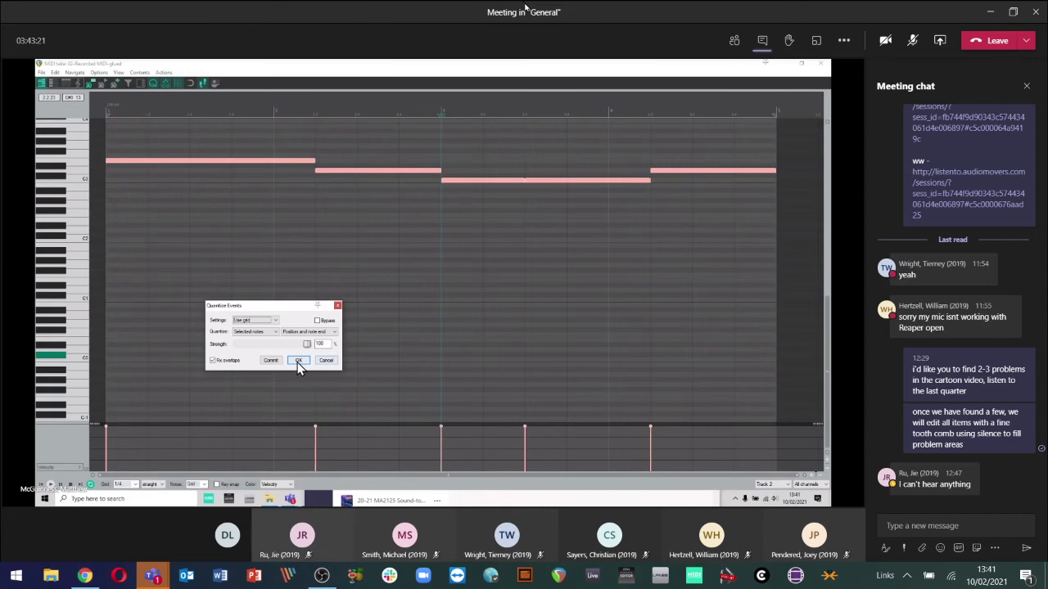
click(308, 367)
key(q)
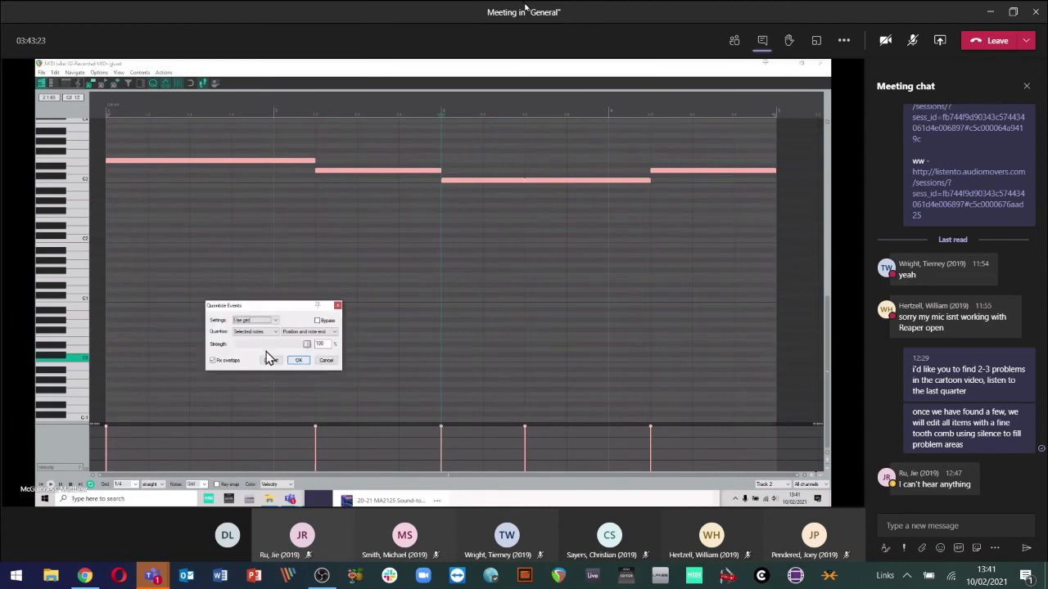
click(325, 361)
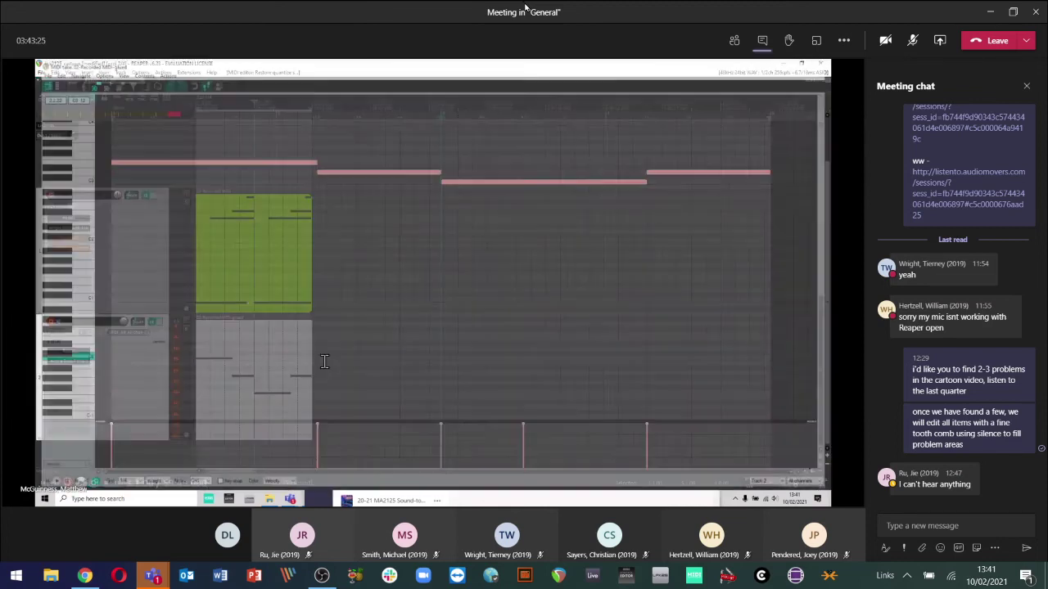
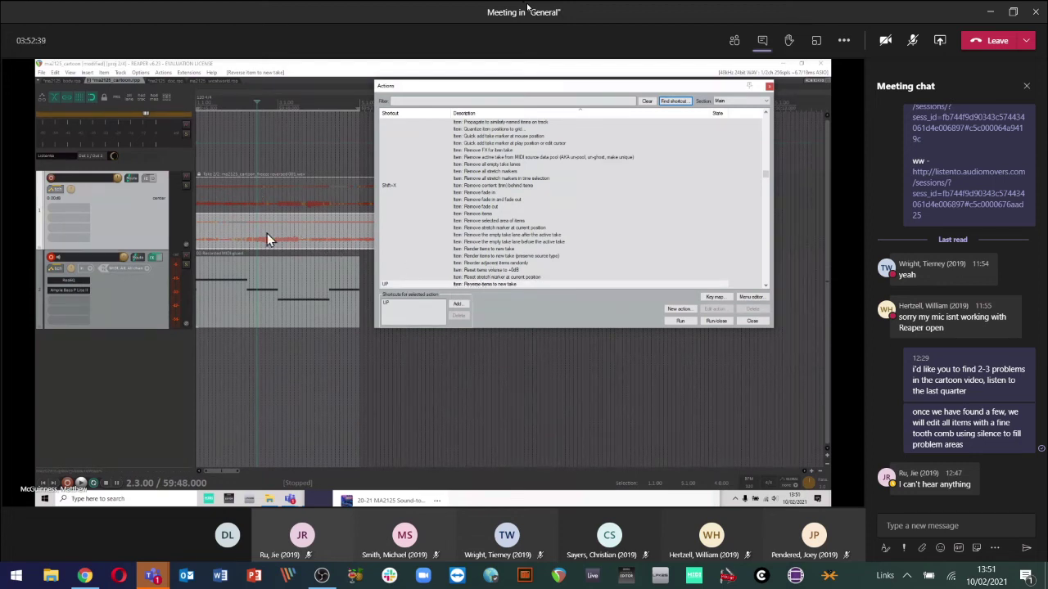
- Close the Actions list and inspect the media item properties of track 1's reversed take without changing them
key(Escape)
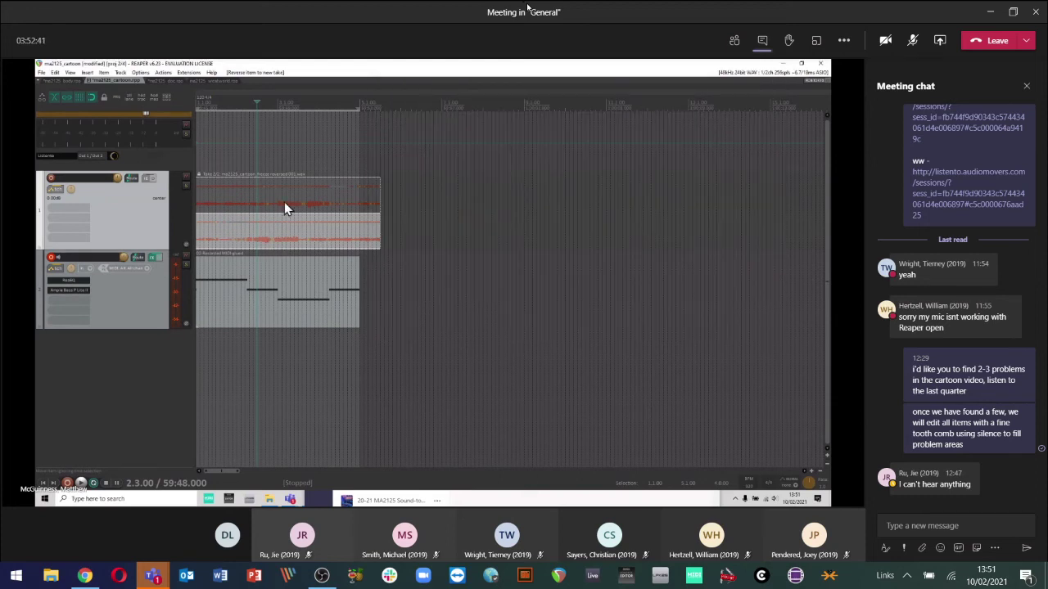
double_click(278, 202)
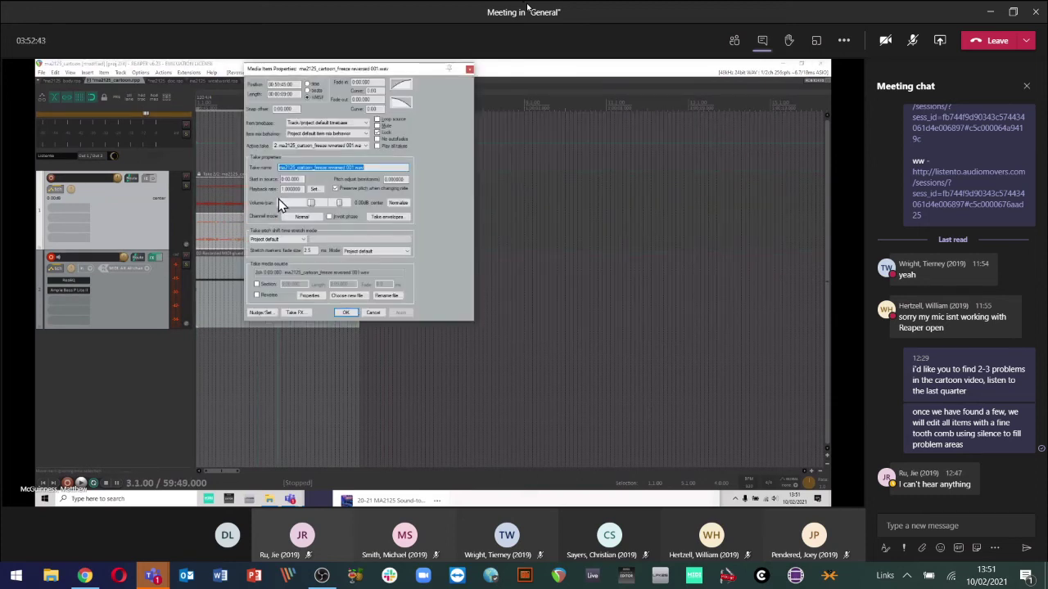
click(373, 313)
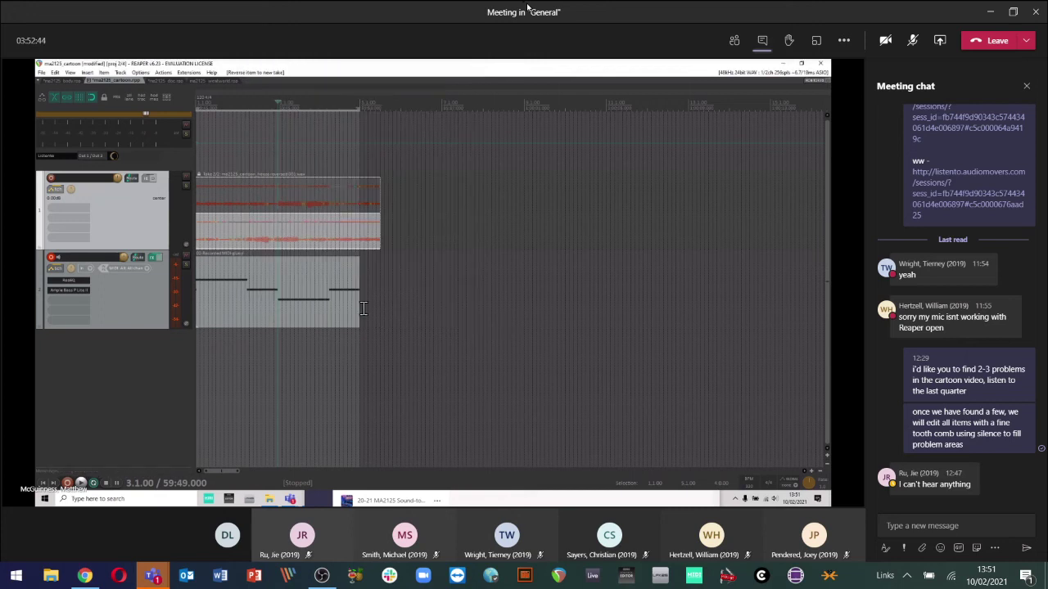
click(273, 229)
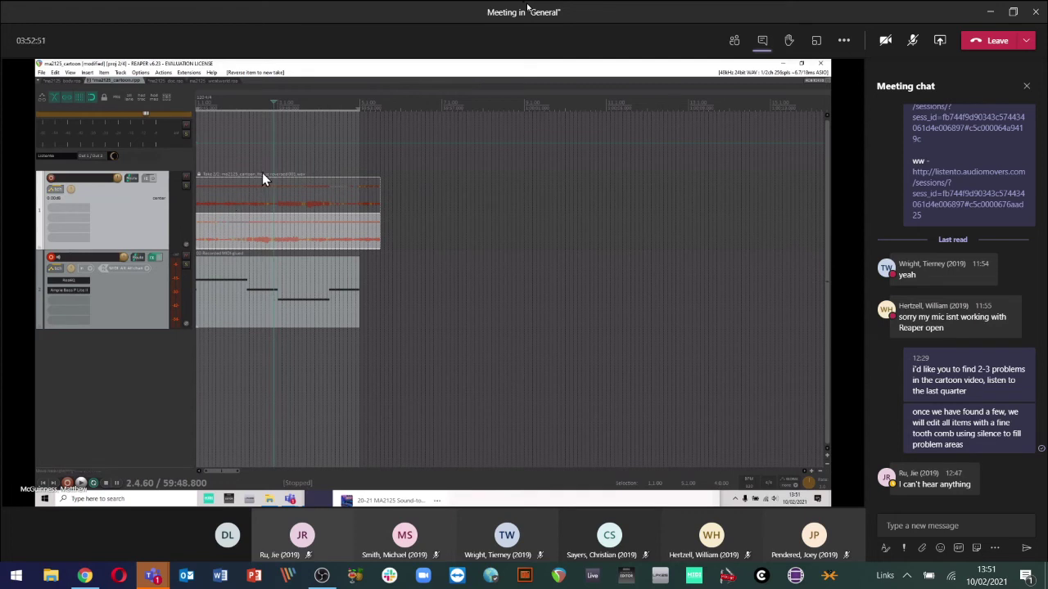
key(shift+slash)
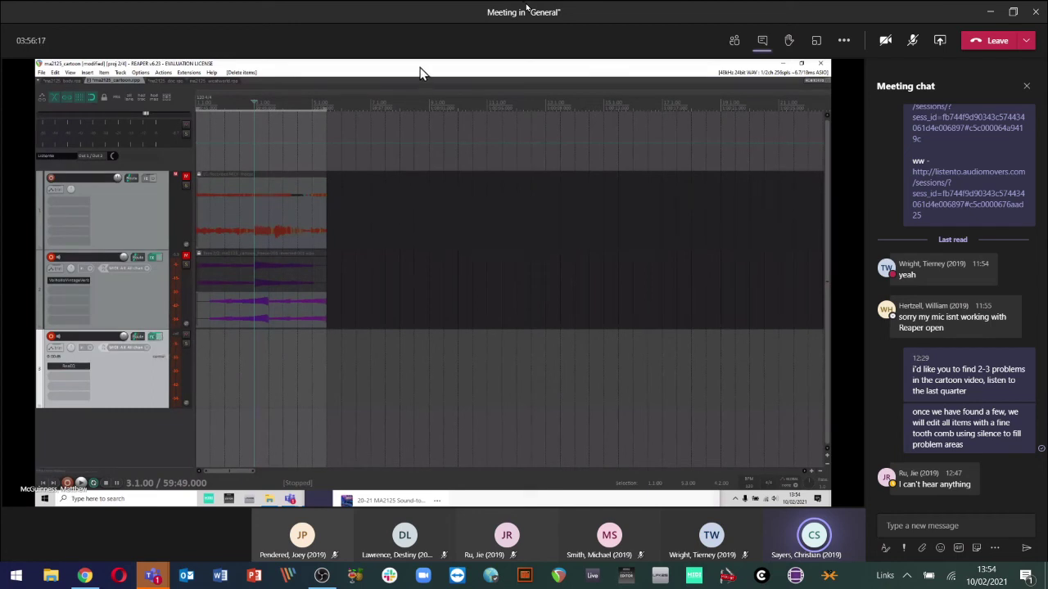
- Open the audio device preferences, review the ASIO settings and accept them
click(737, 74)
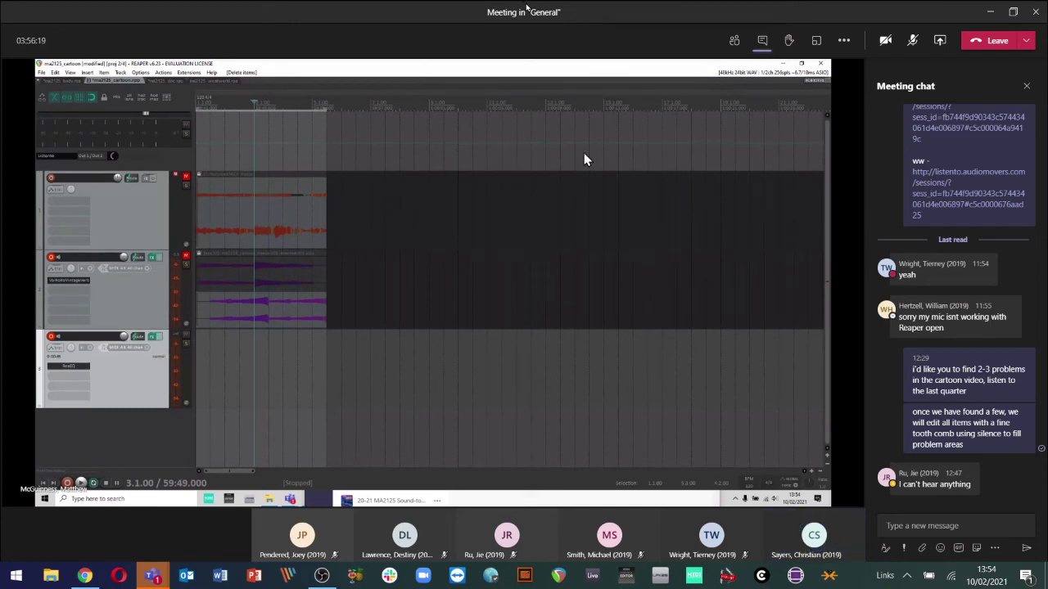
scroll(295, 211, up, 3)
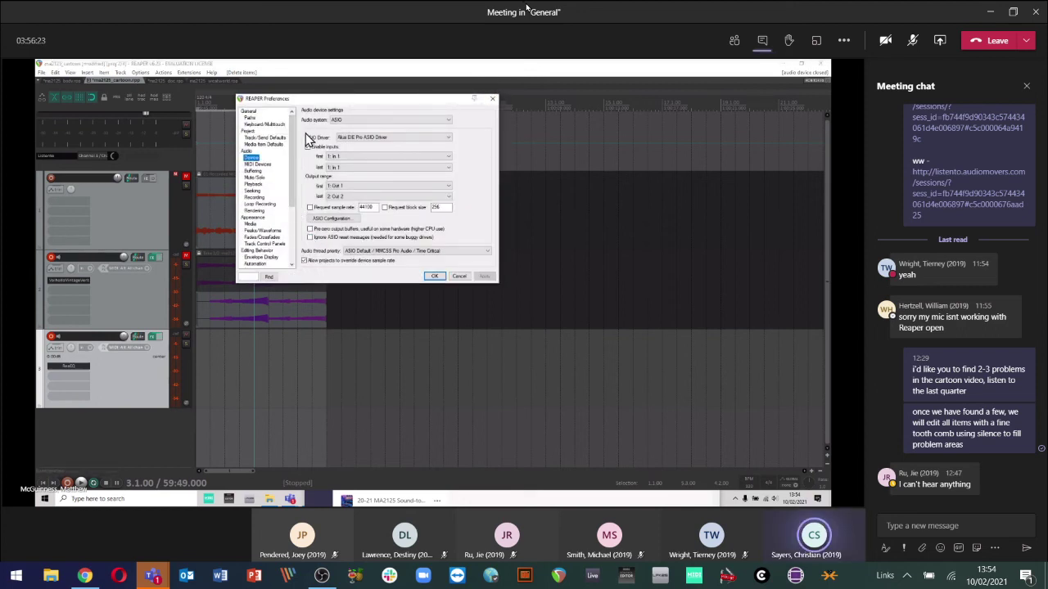
click(435, 276)
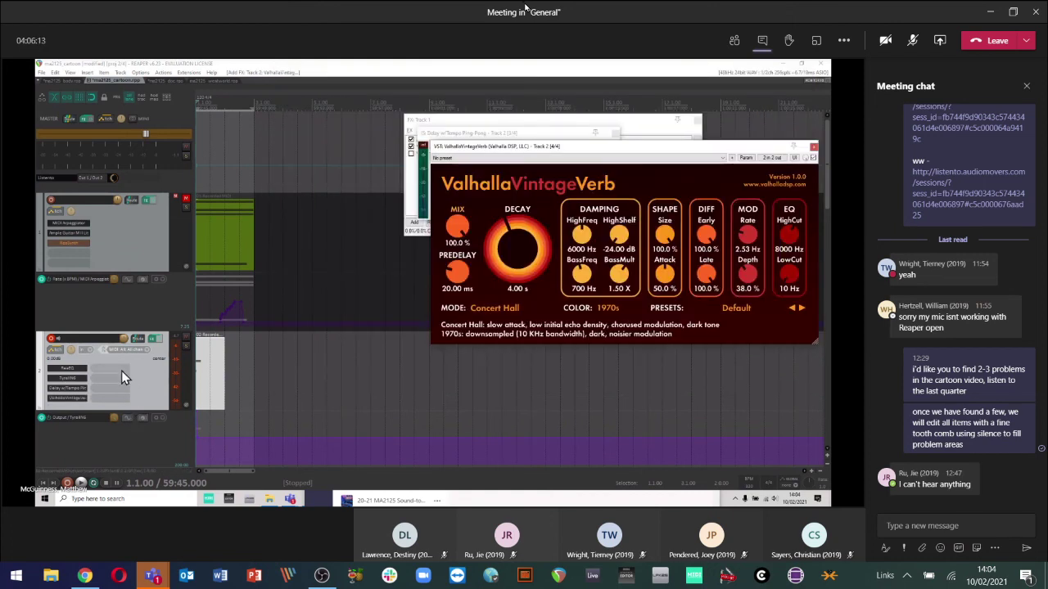
- Open the plug-in browser to add another effect to track 2
double_click(121, 371)
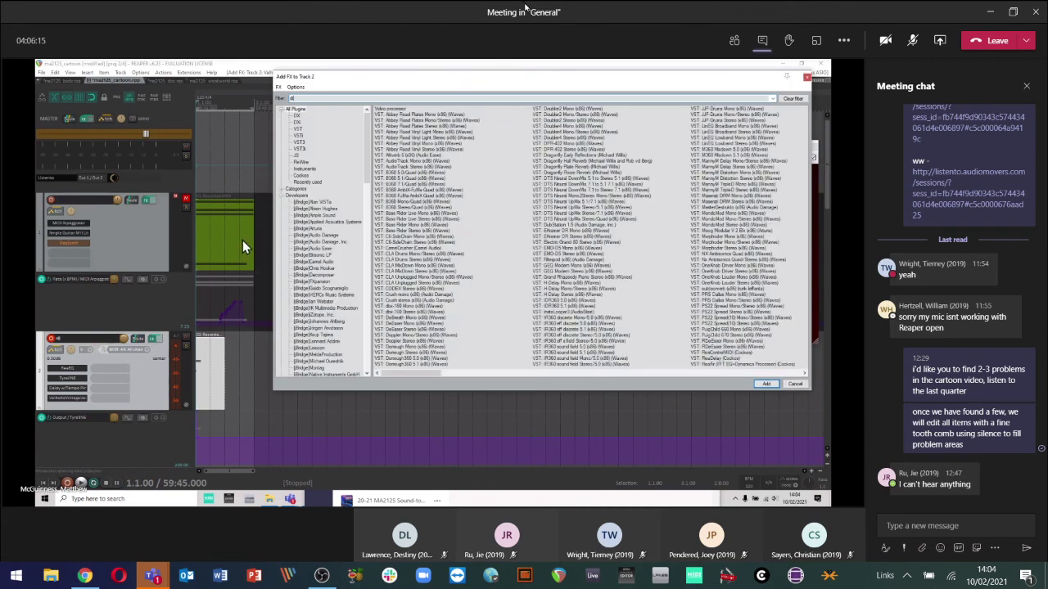
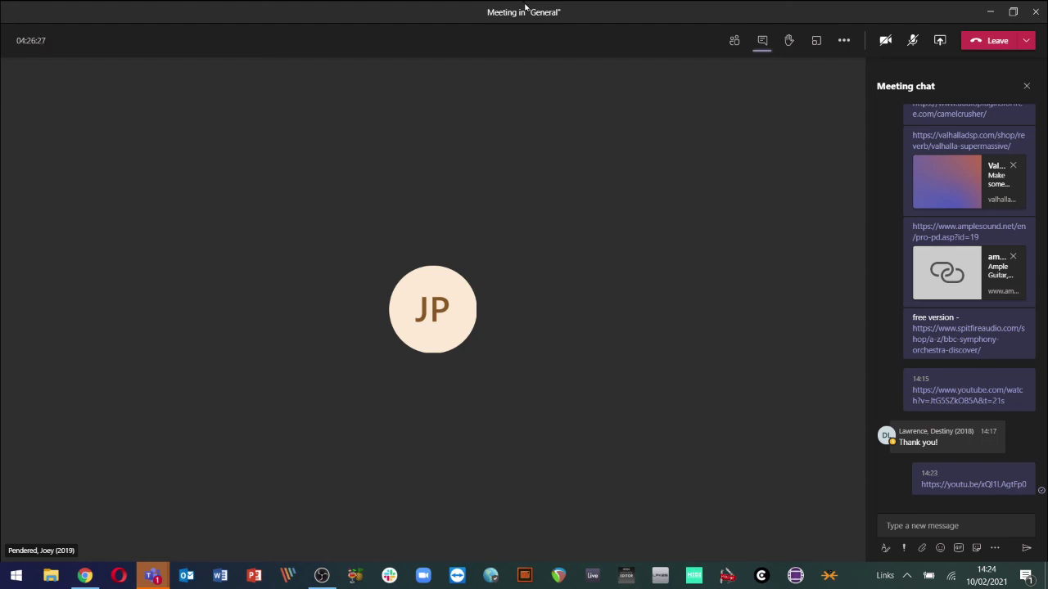
- Leave the Teams meeting and close its window
key(ctrl+shift+h)
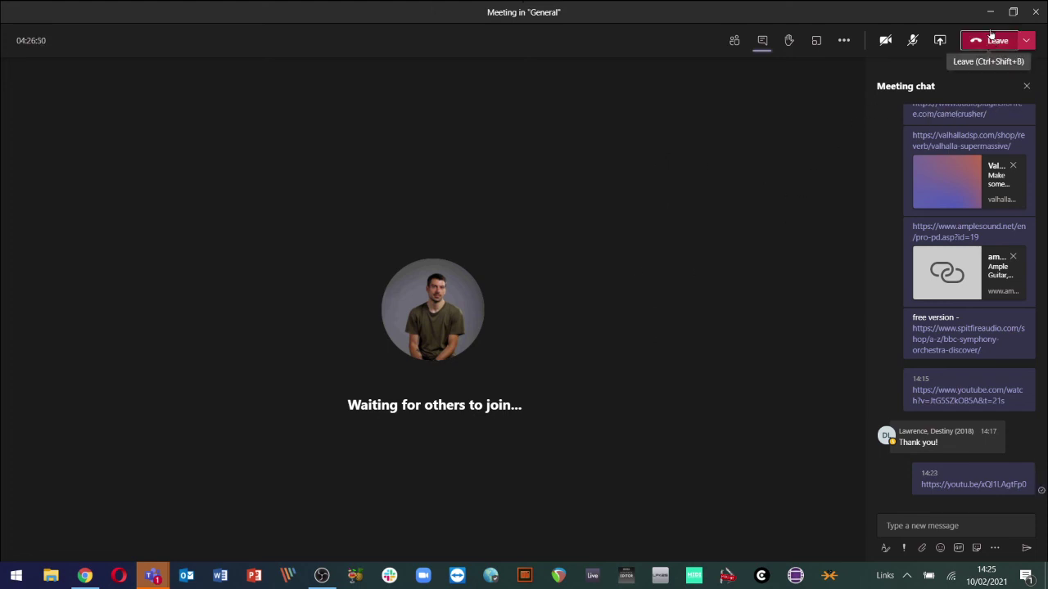
click(1031, 12)
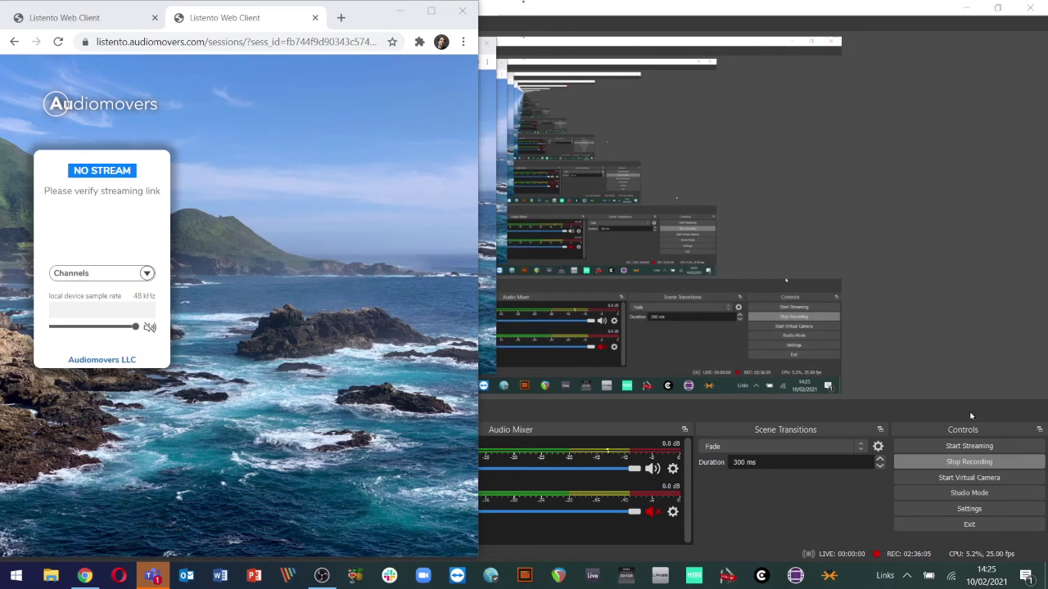